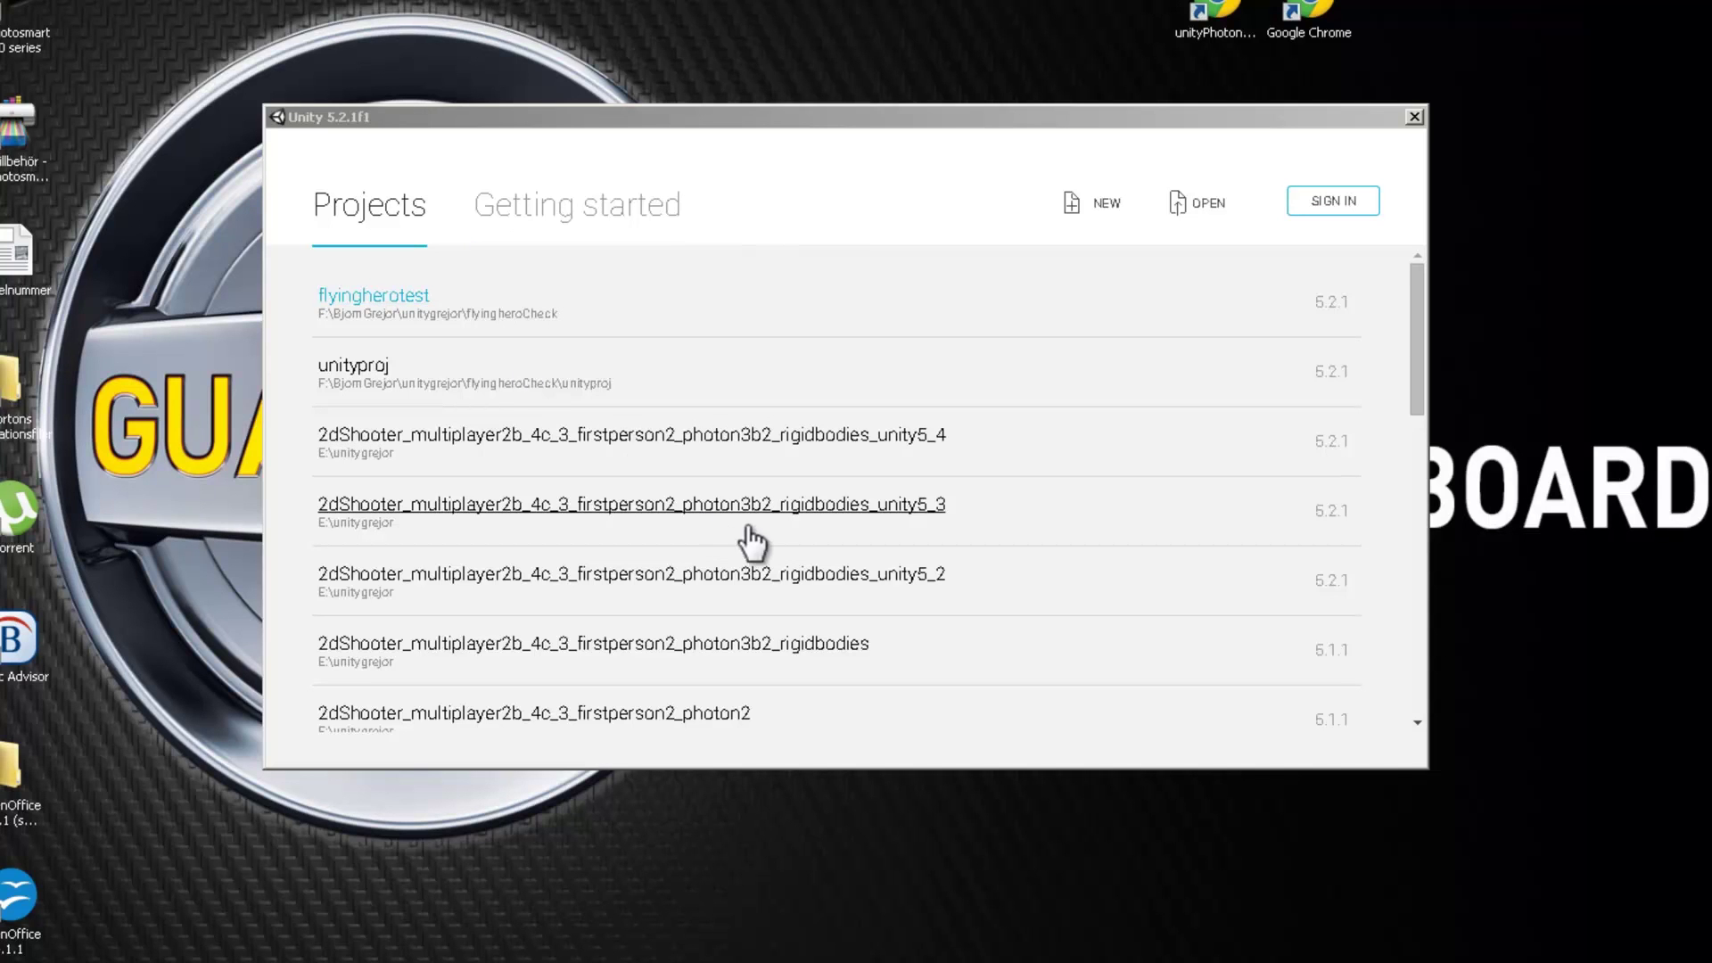
Start a new Unity project named flyingherotest
click(1106, 212)
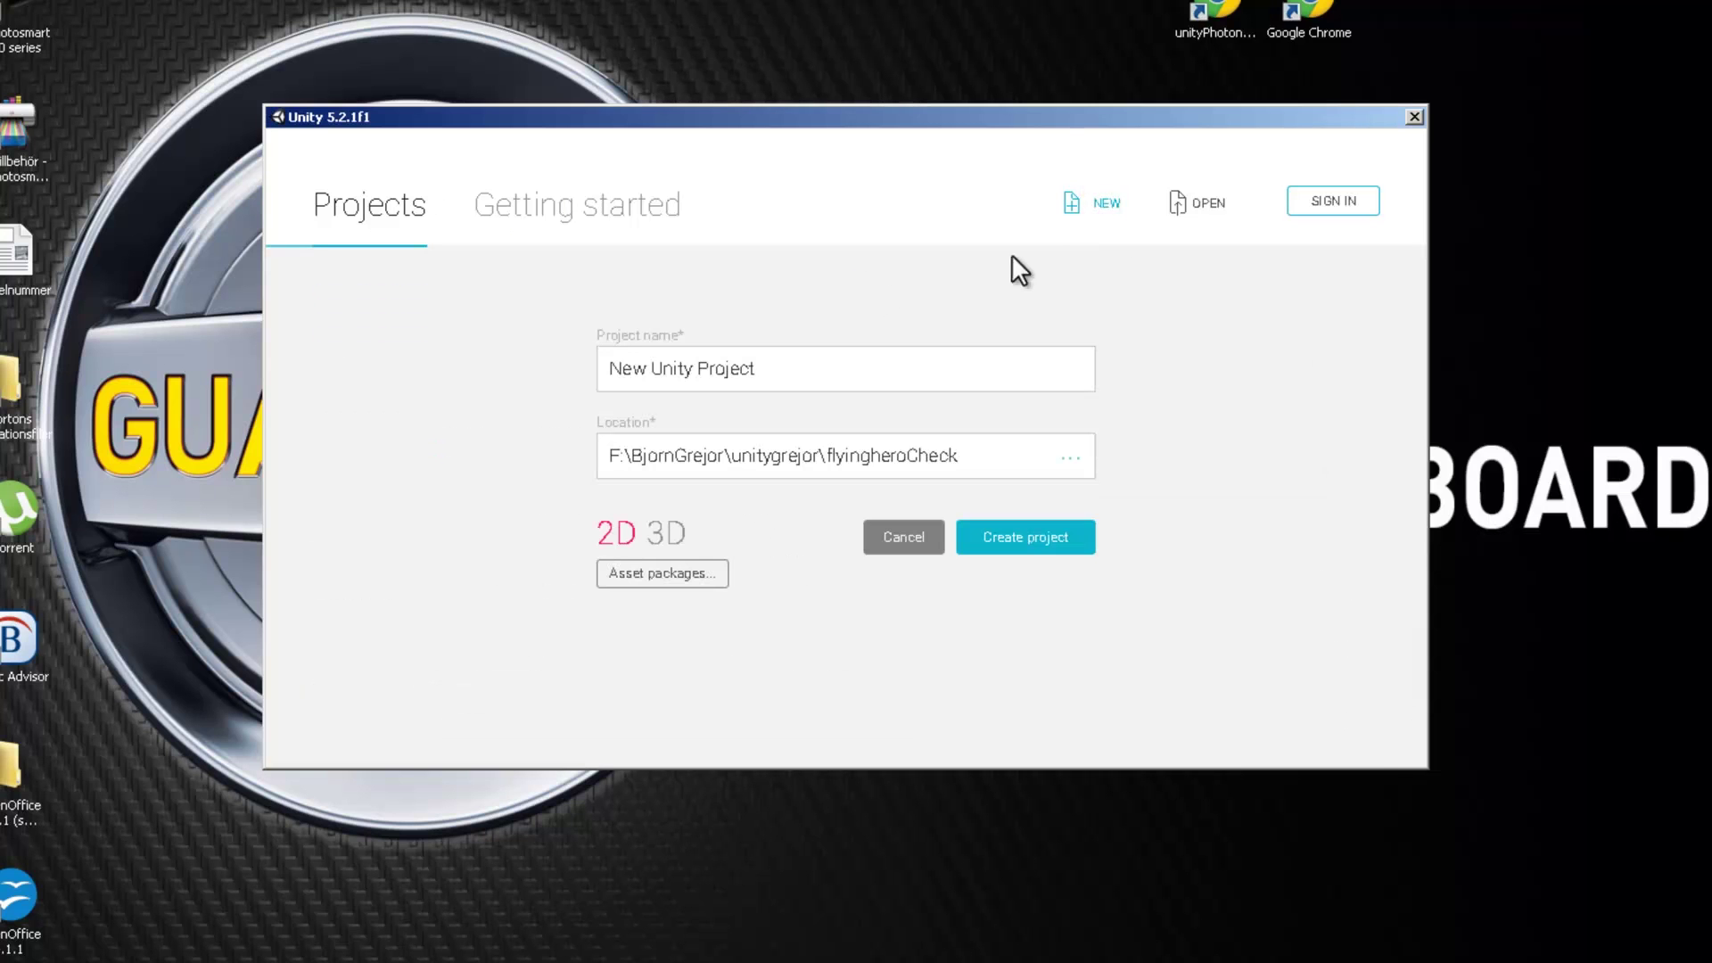
triple_click(773, 375)
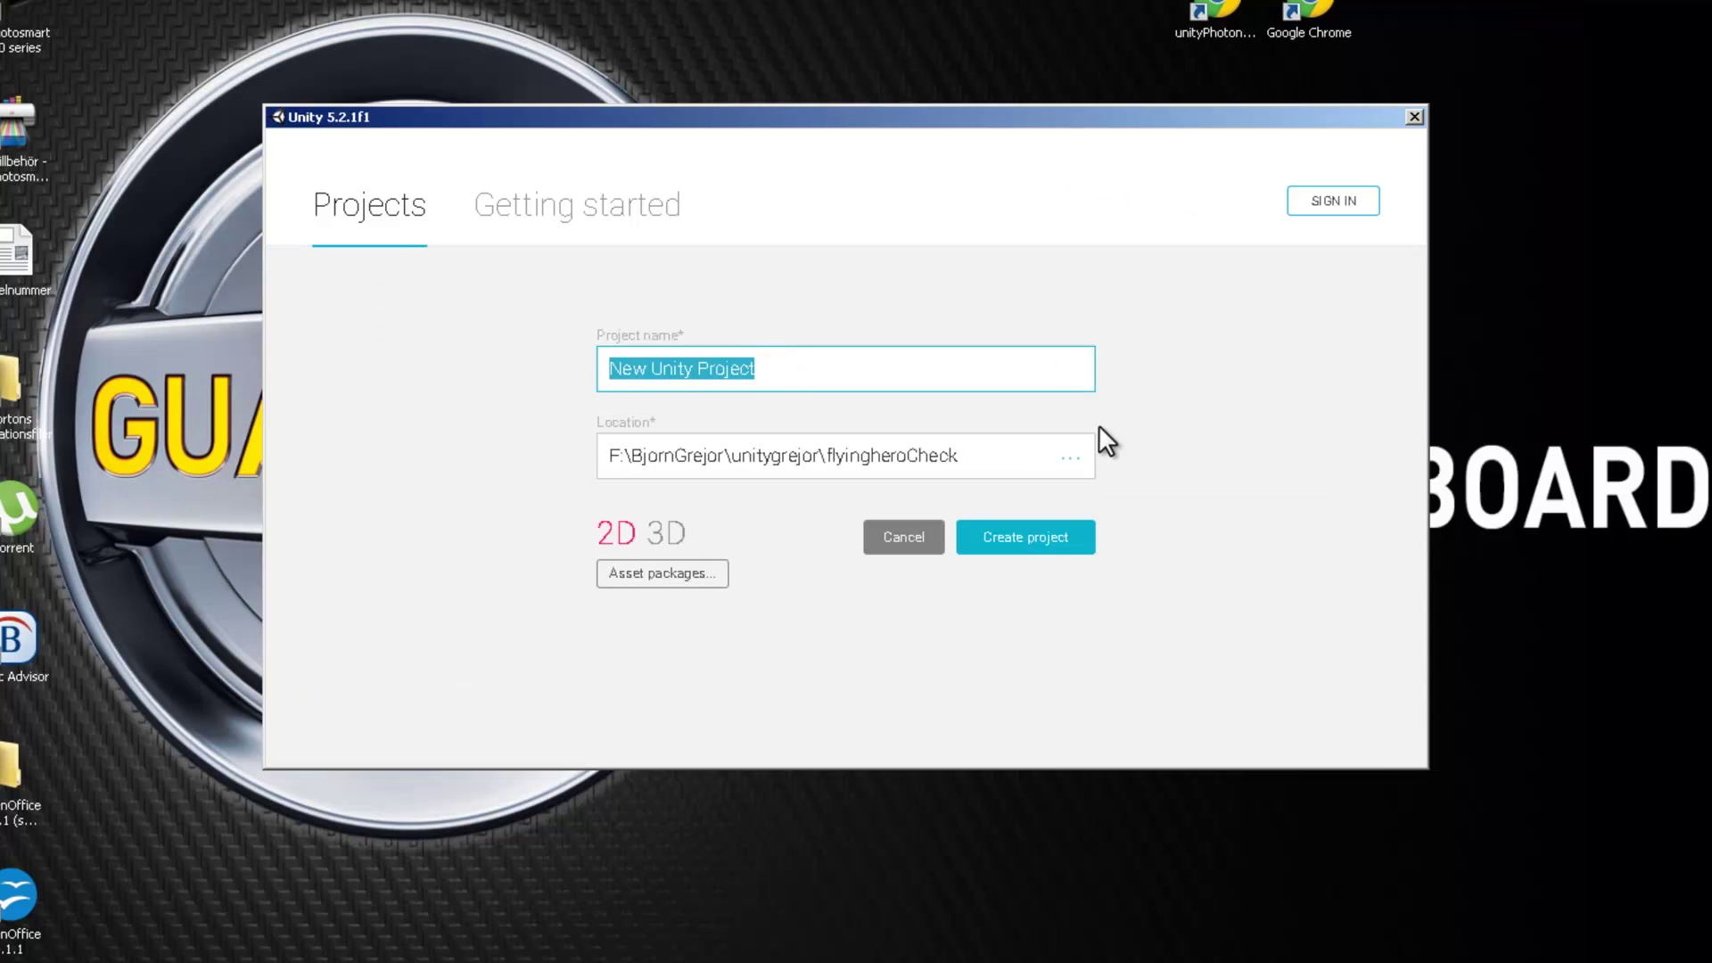
text(flyinghero)
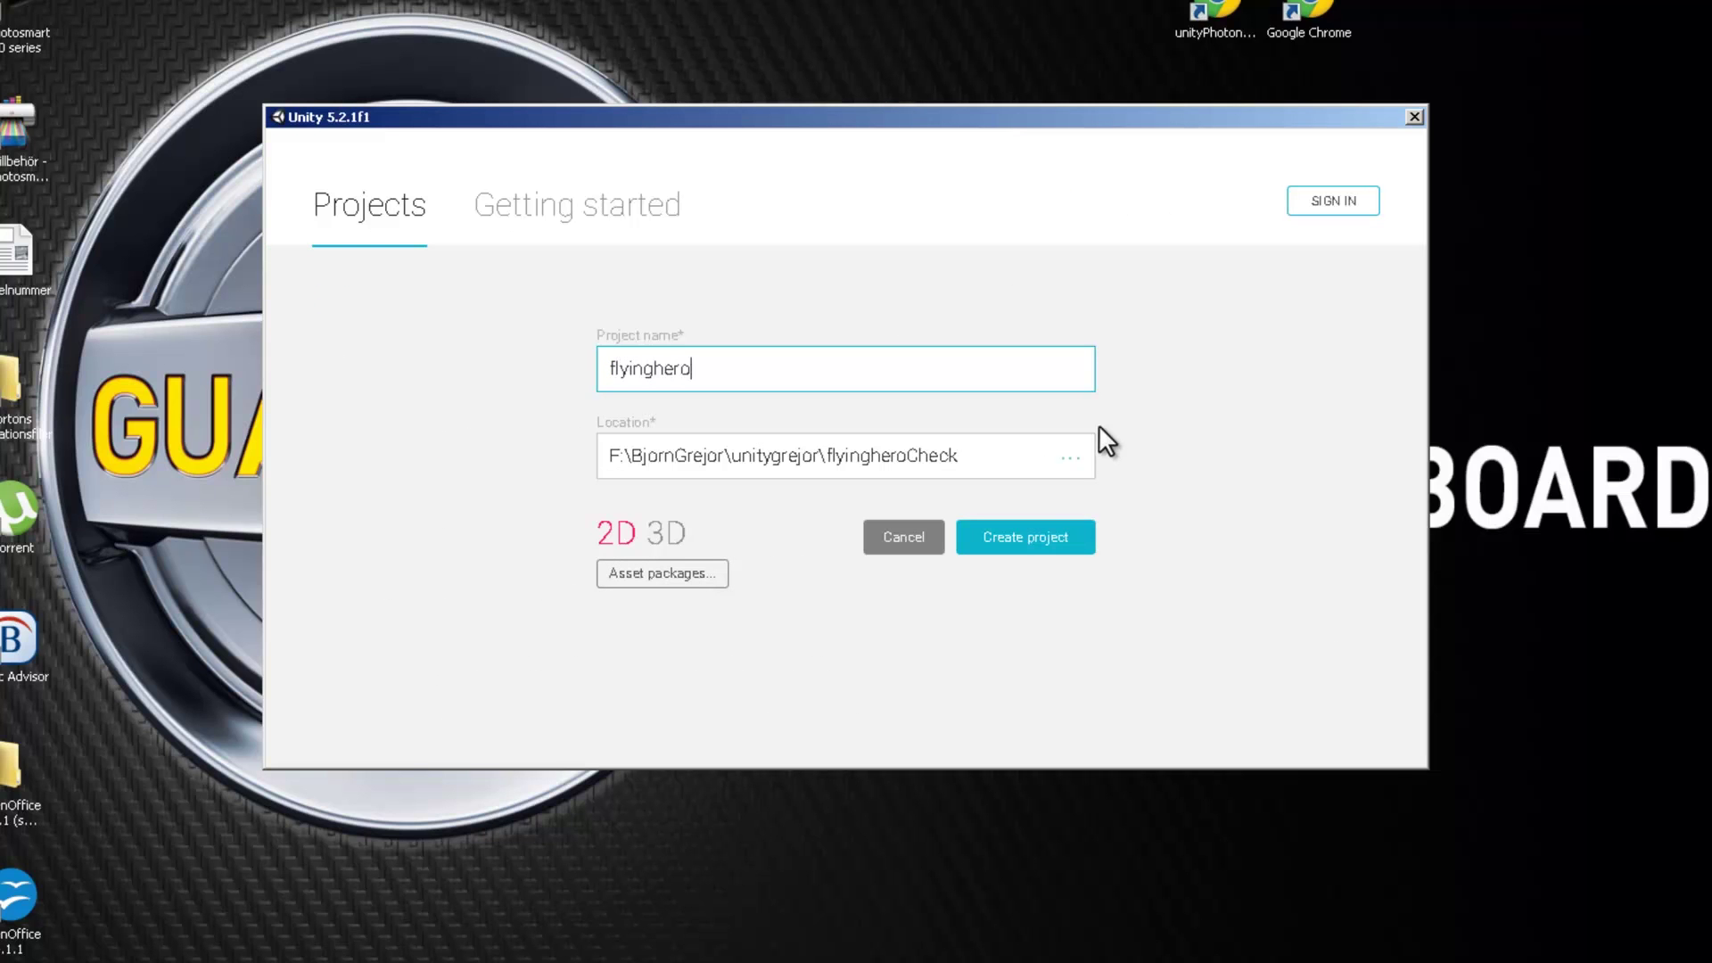
text(test)
Store the project in the temp folder, choose the 2D template, and create it
click(1067, 460)
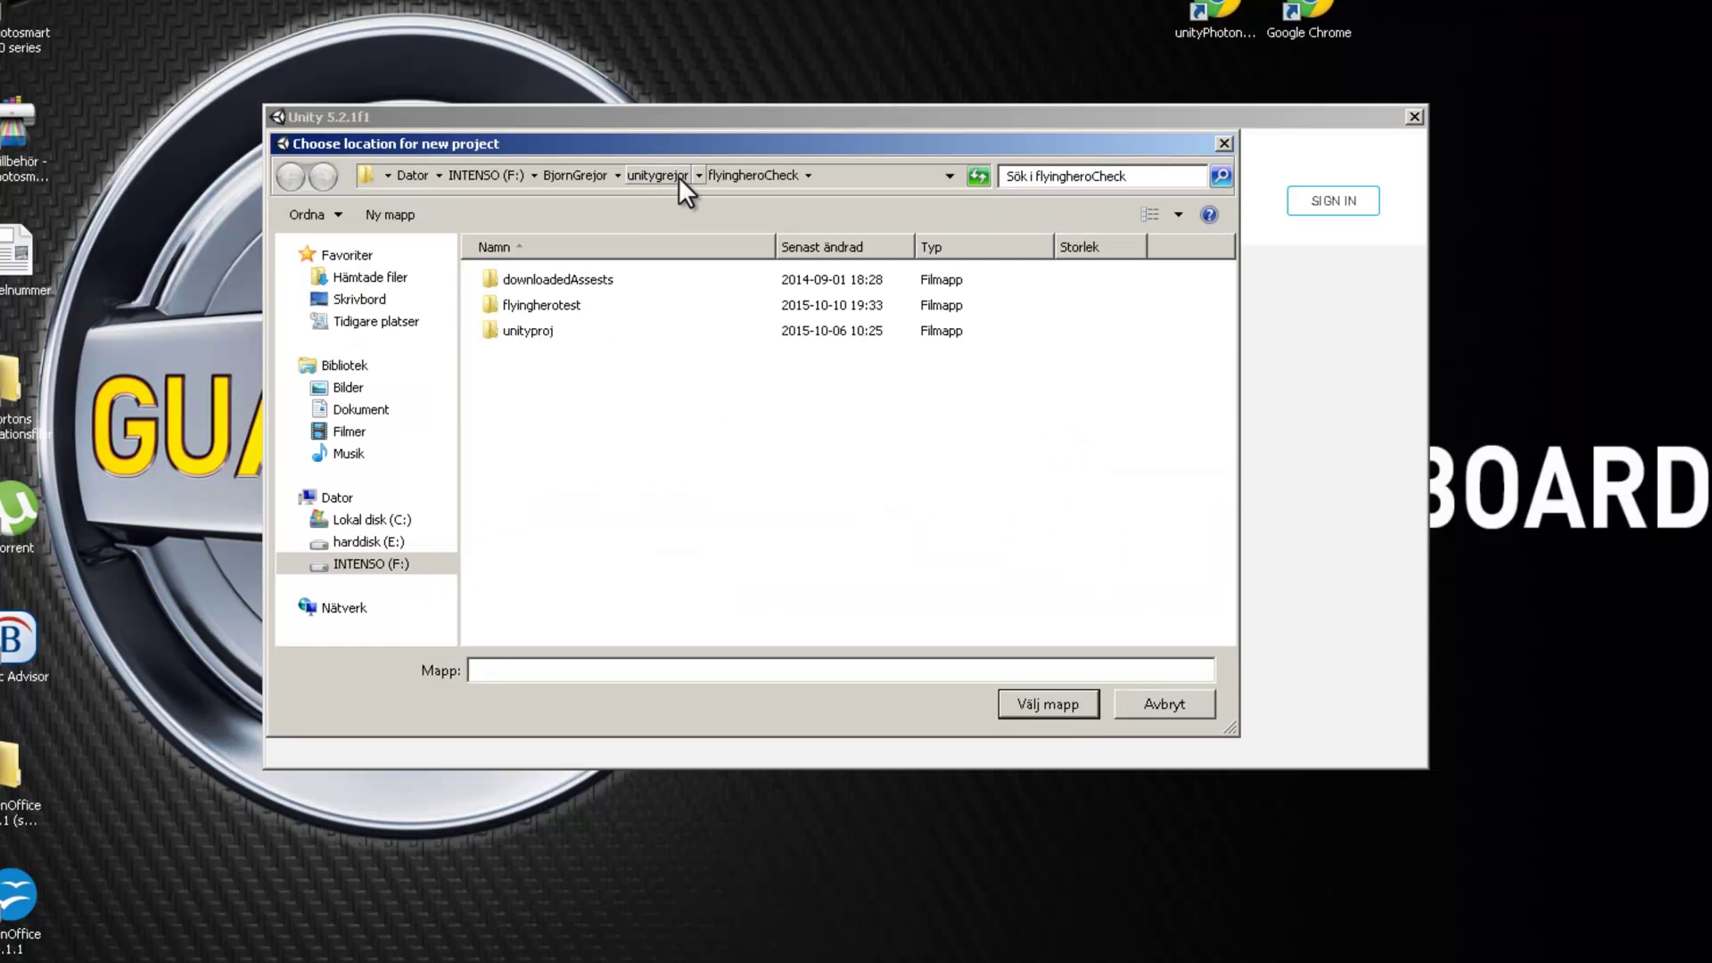
click(583, 173)
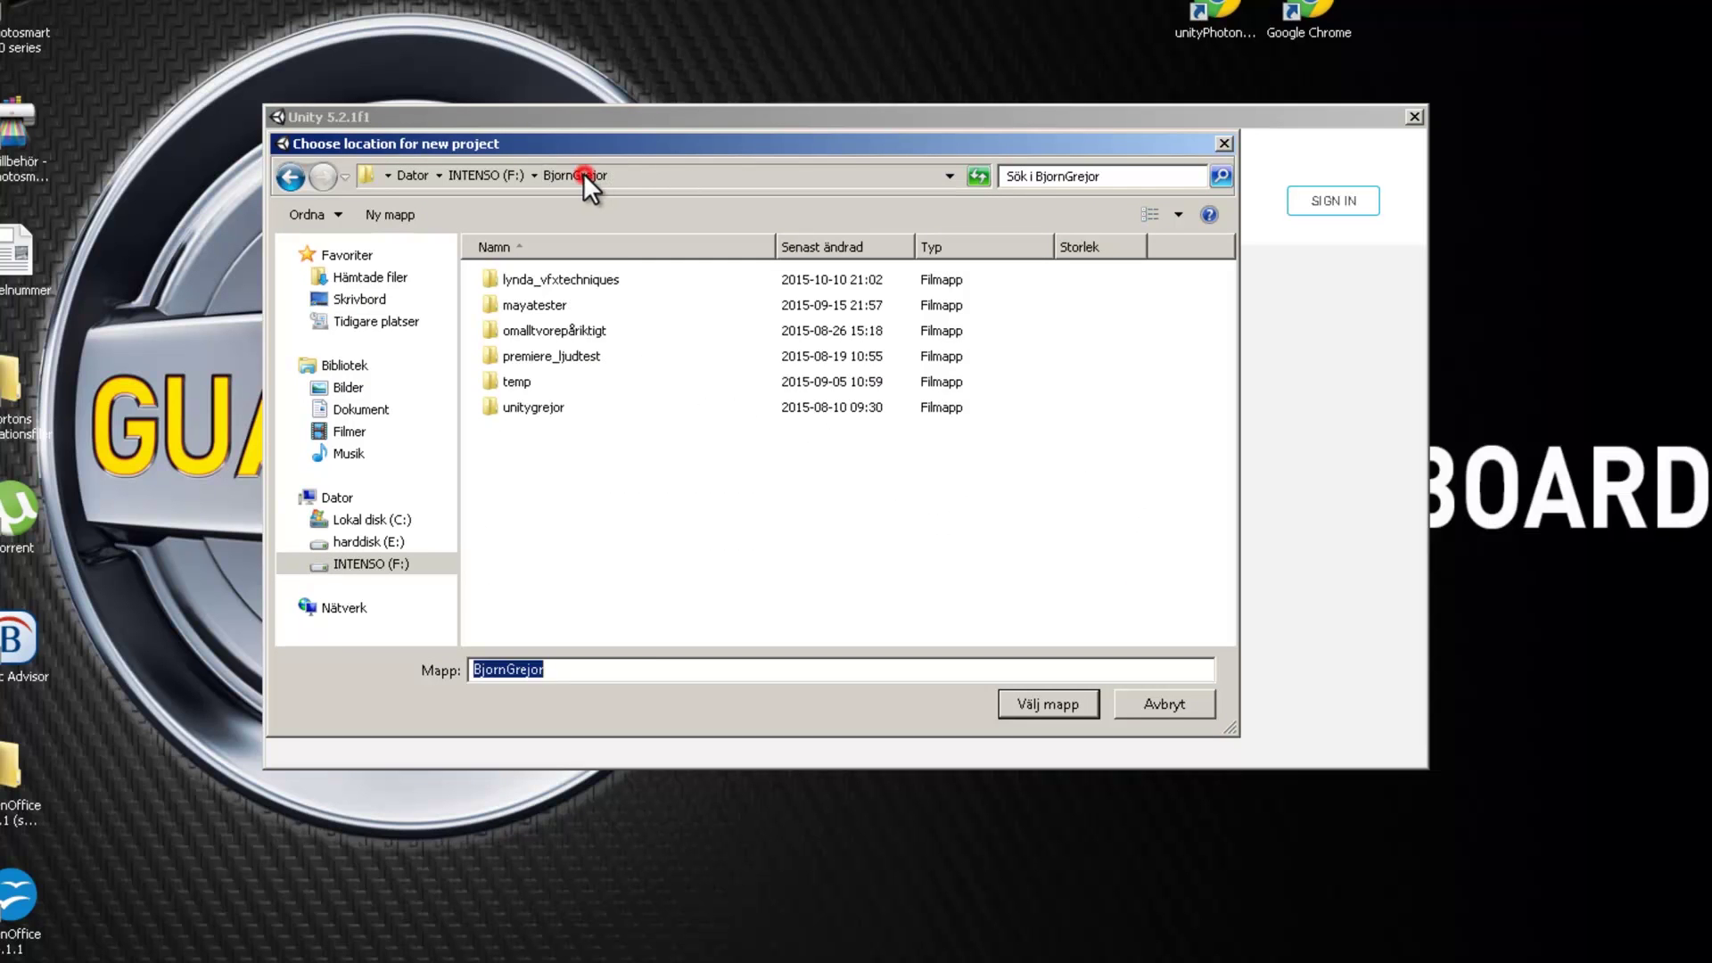
click(526, 377)
double_click(526, 377)
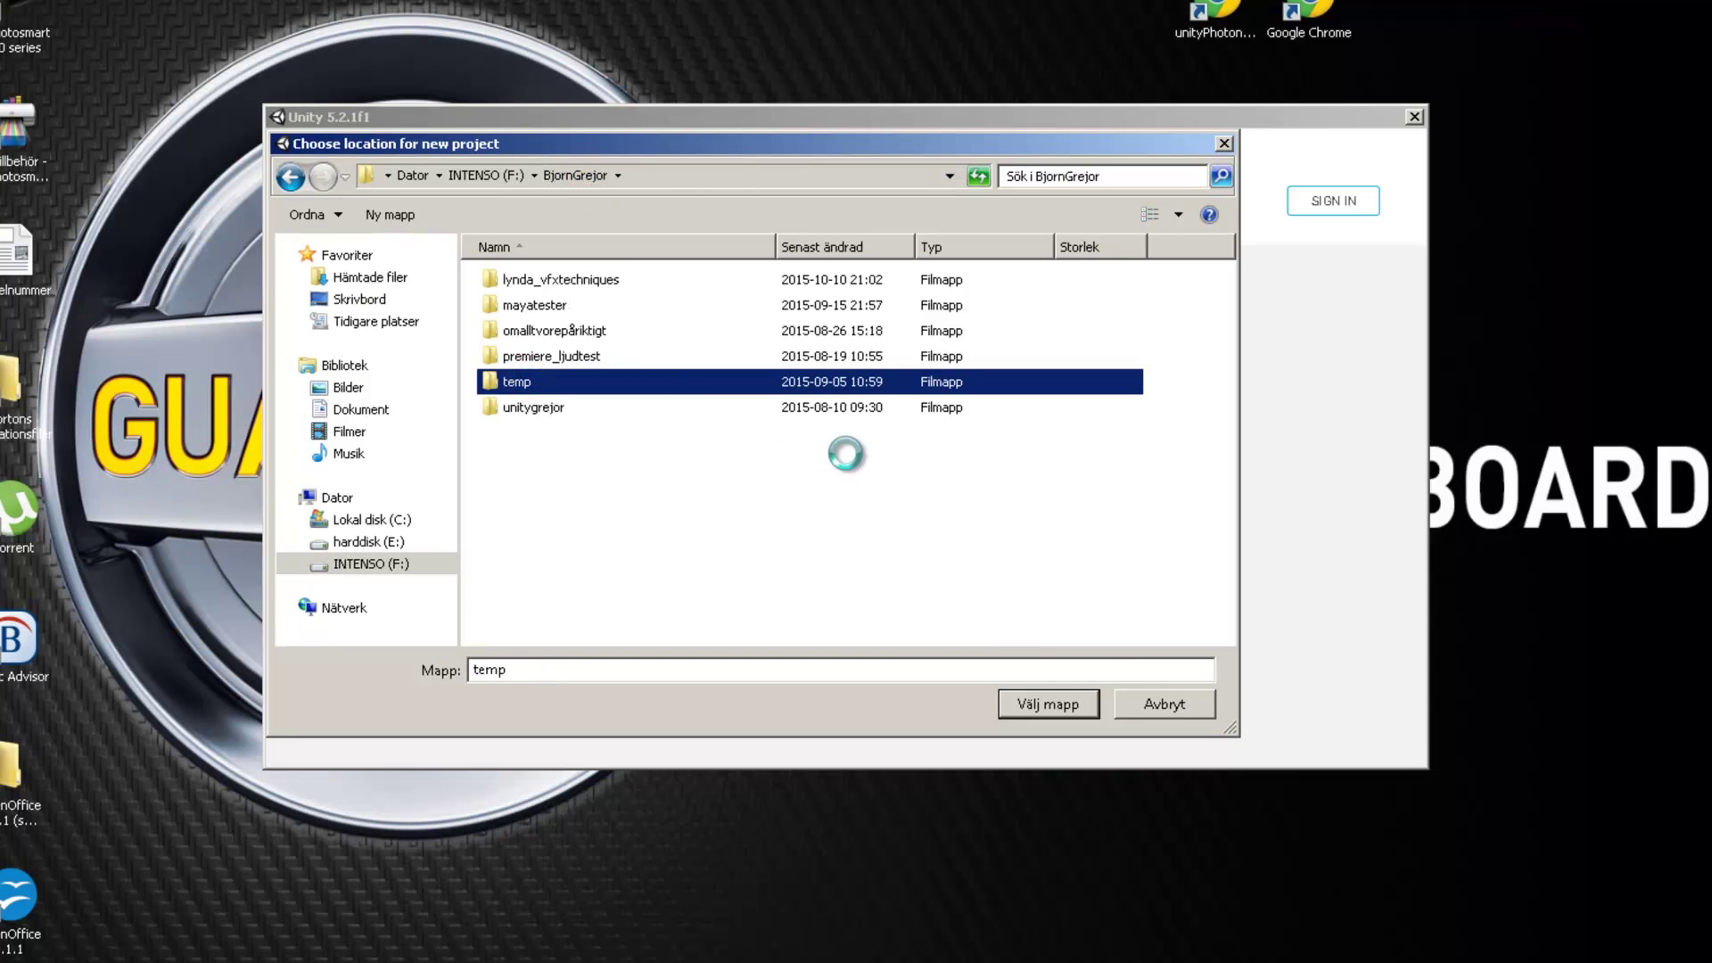
click(1065, 696)
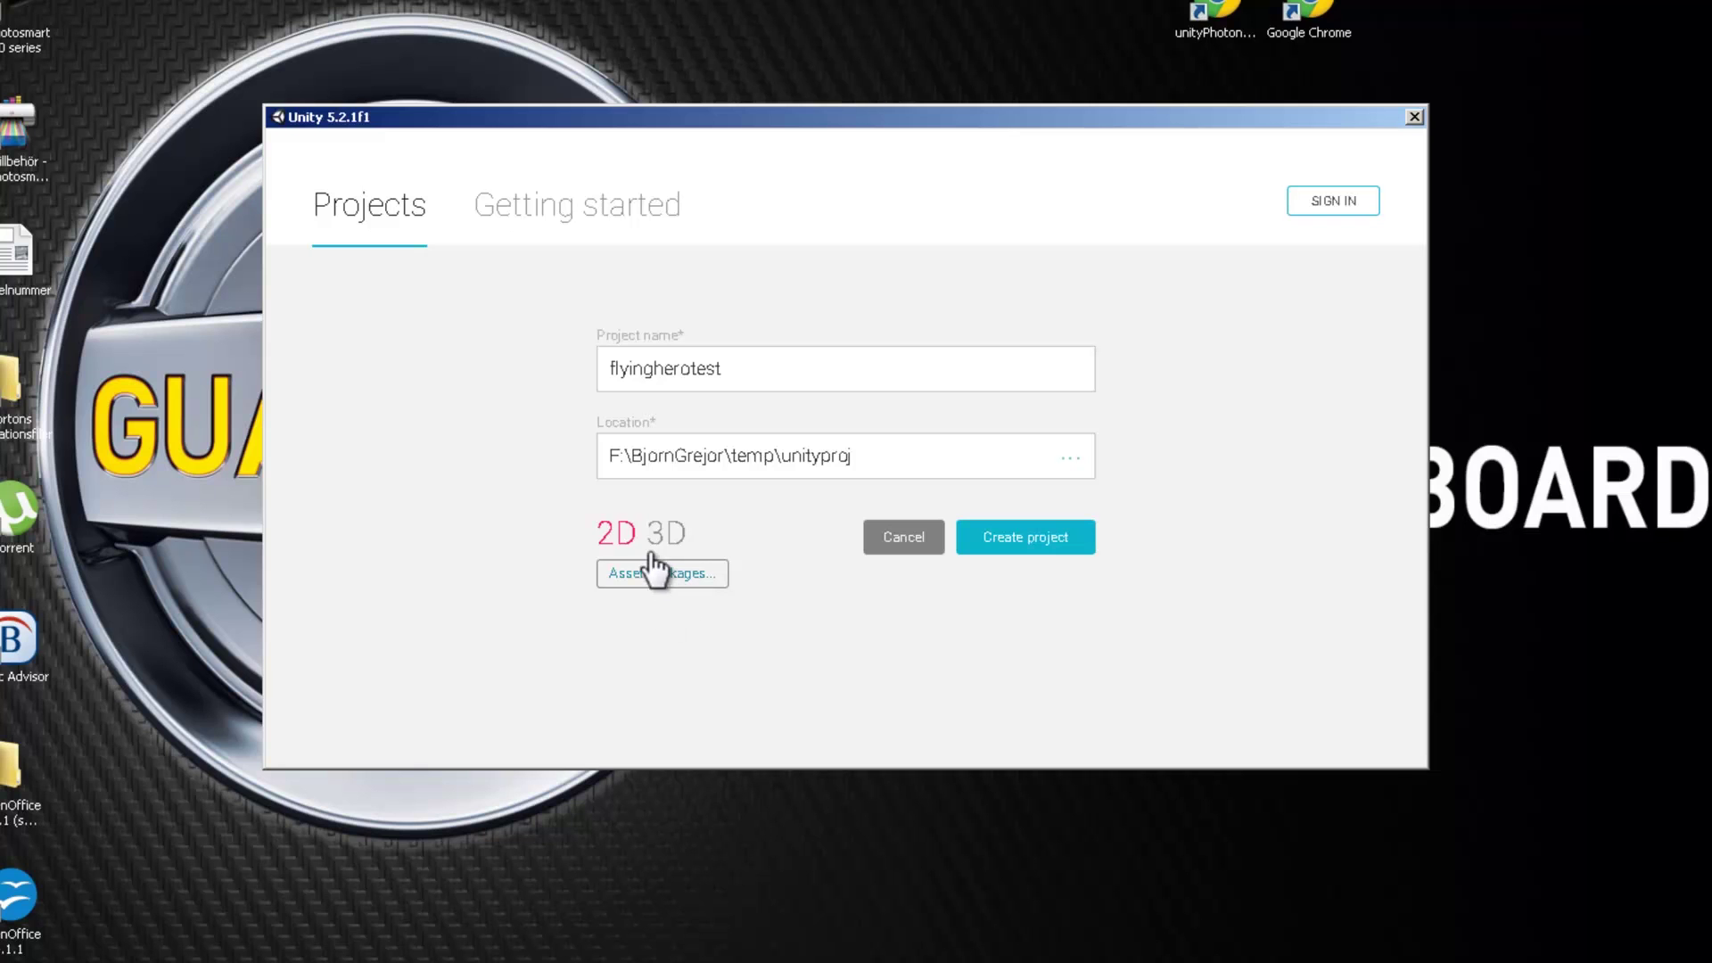
click(616, 537)
click(992, 535)
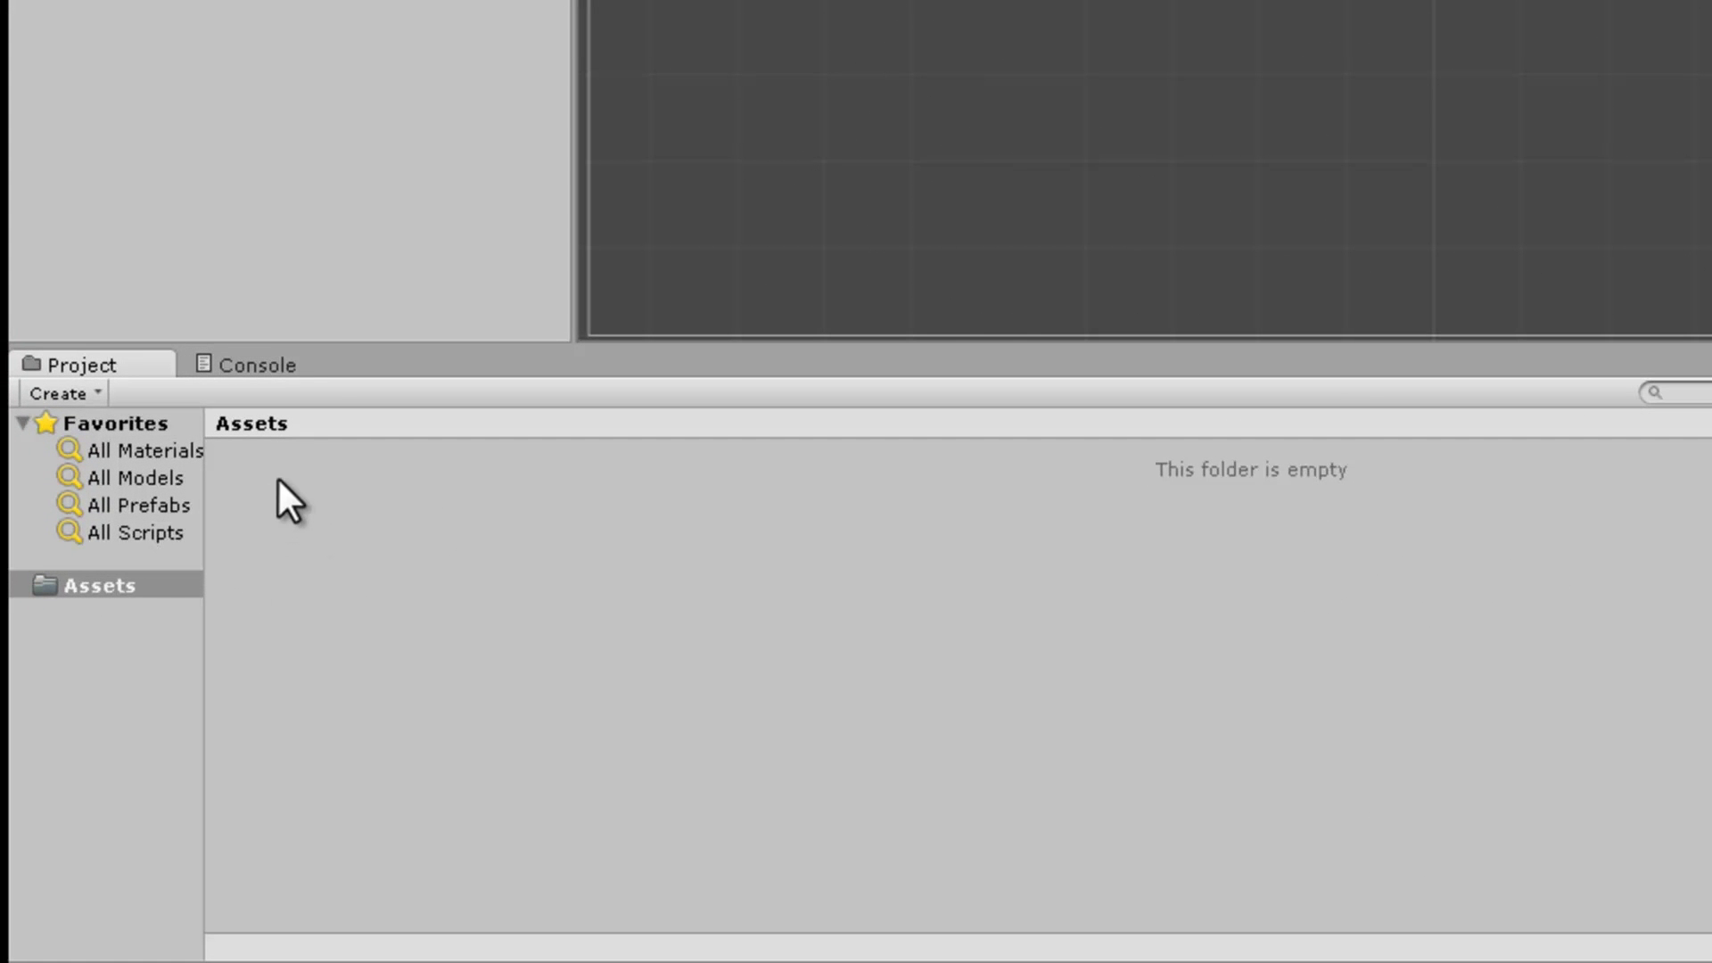
Create a folder named animations in Assets
right_click(285, 488)
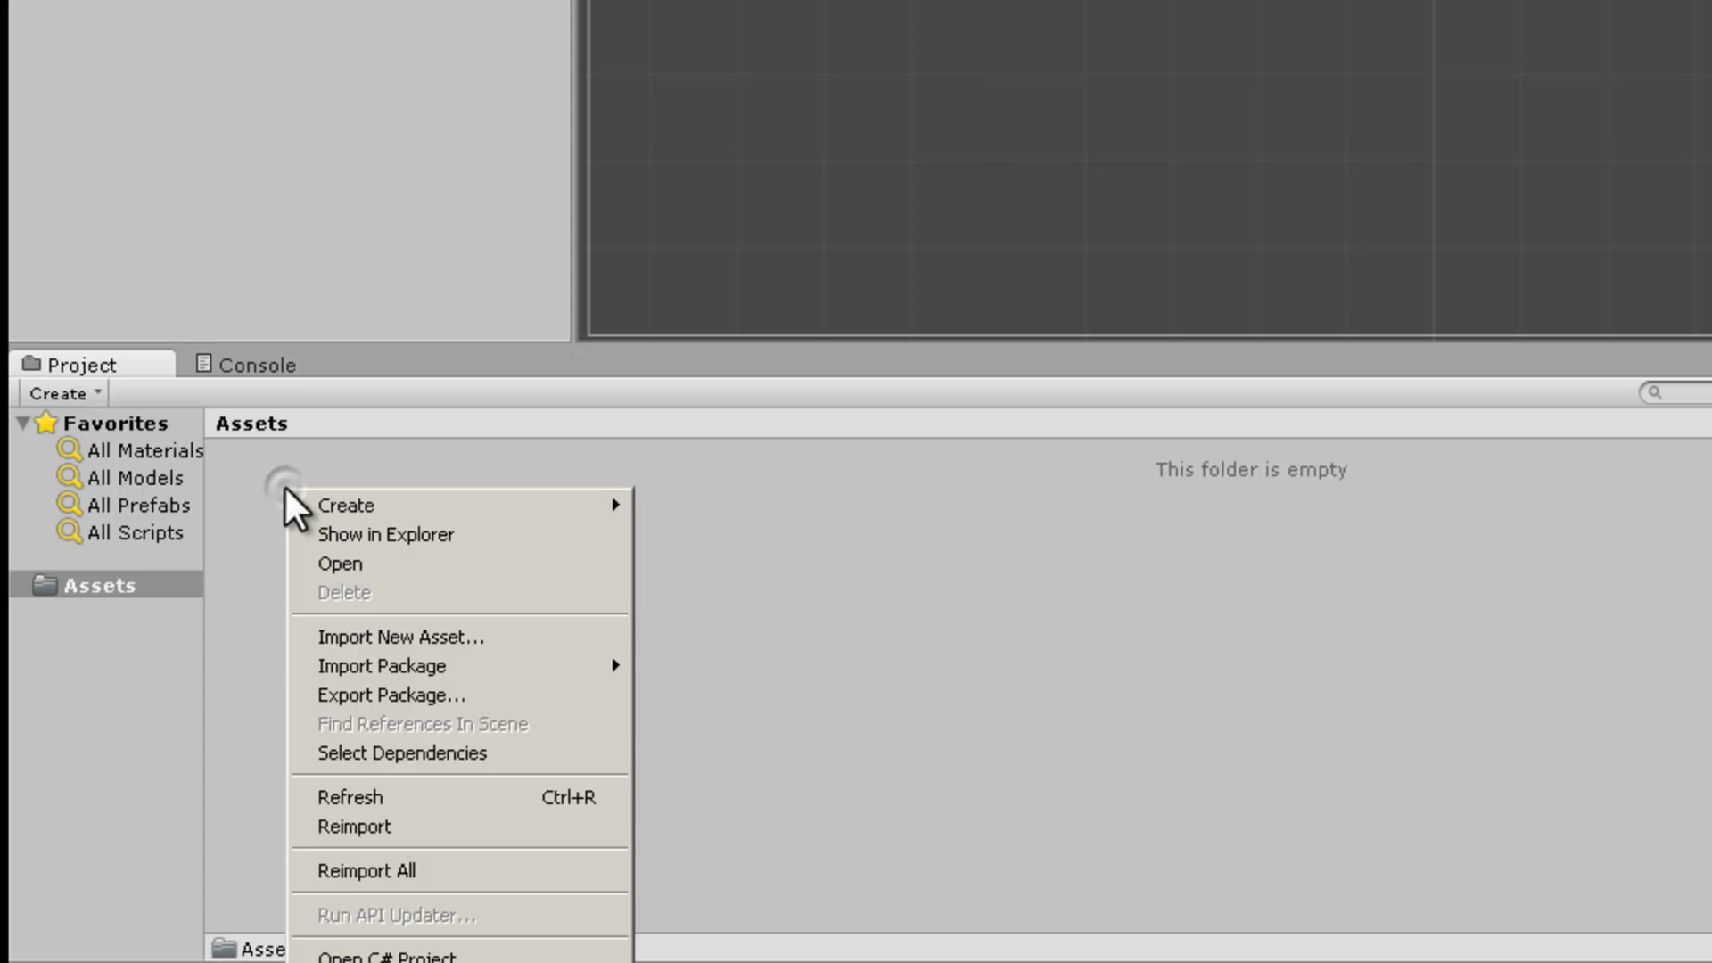
mouse_move(330, 504)
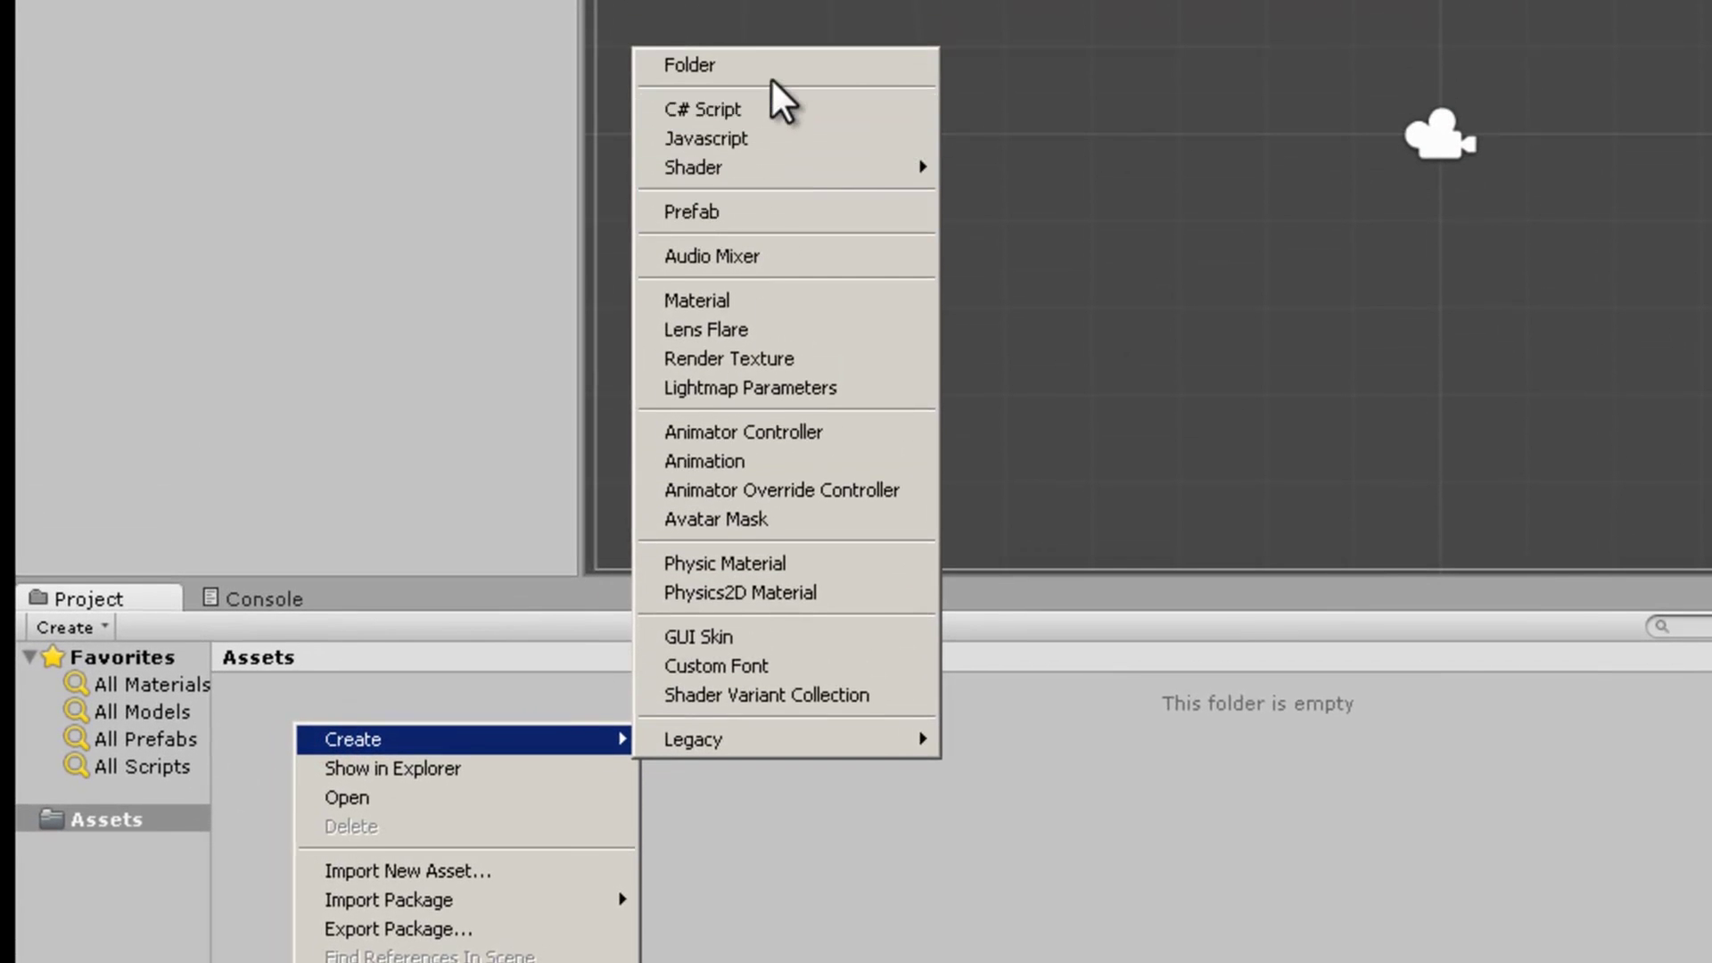
click(770, 75)
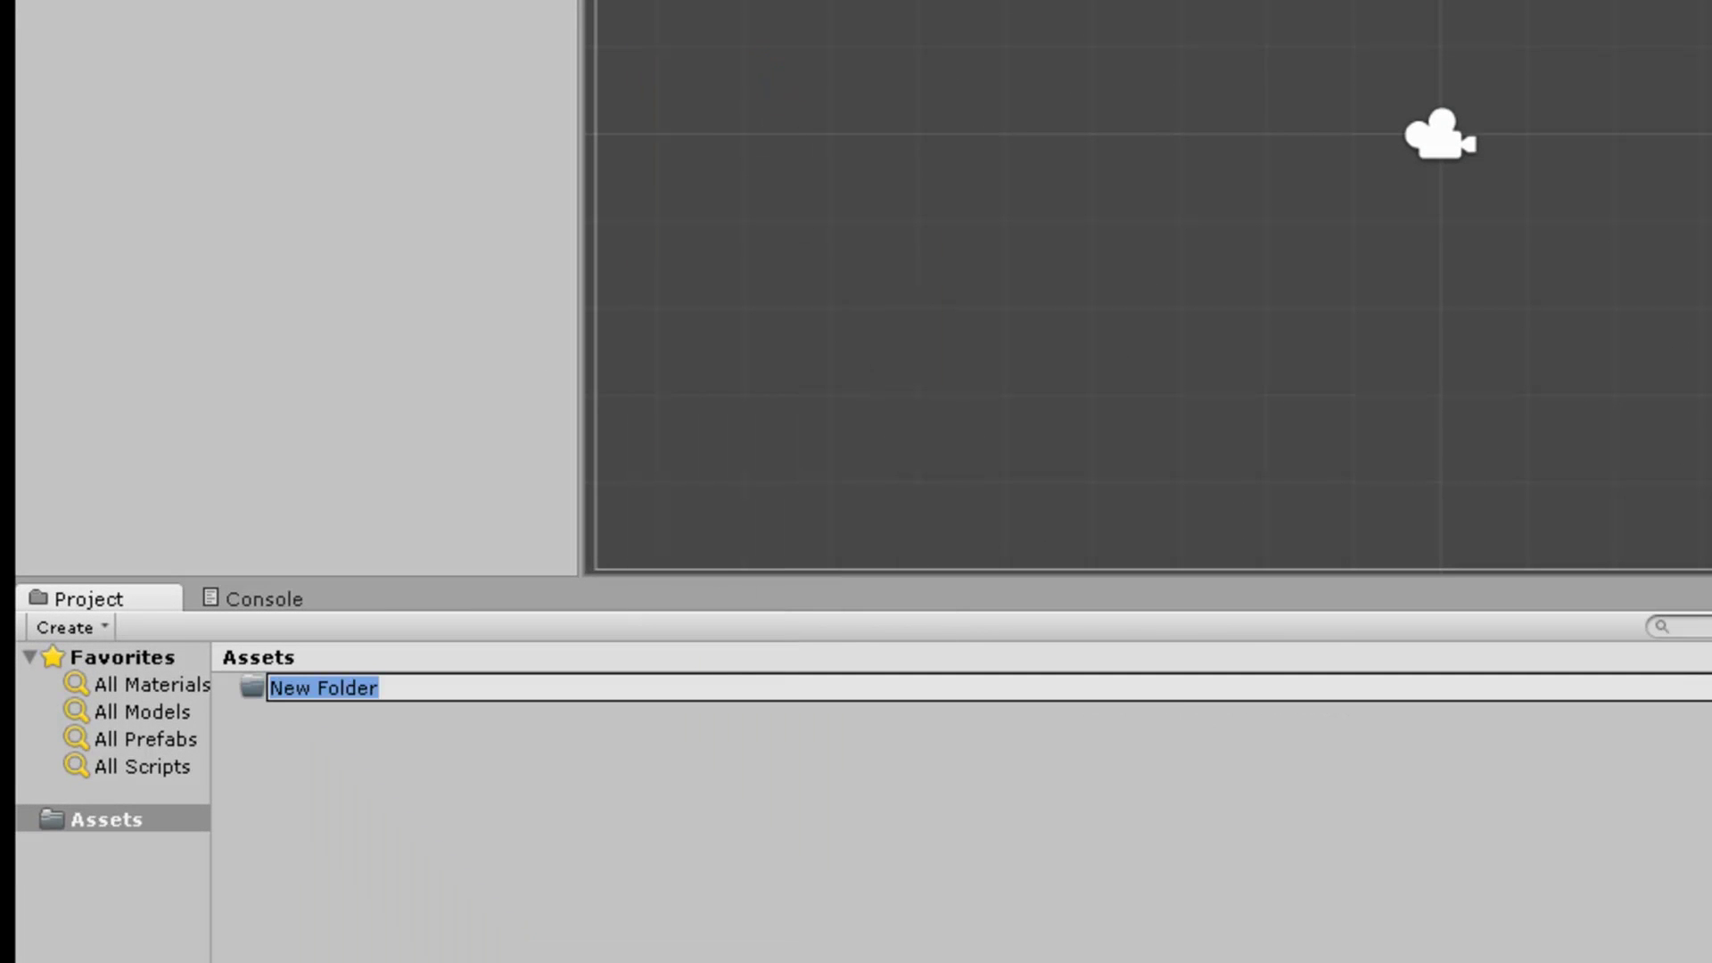
text(animations)
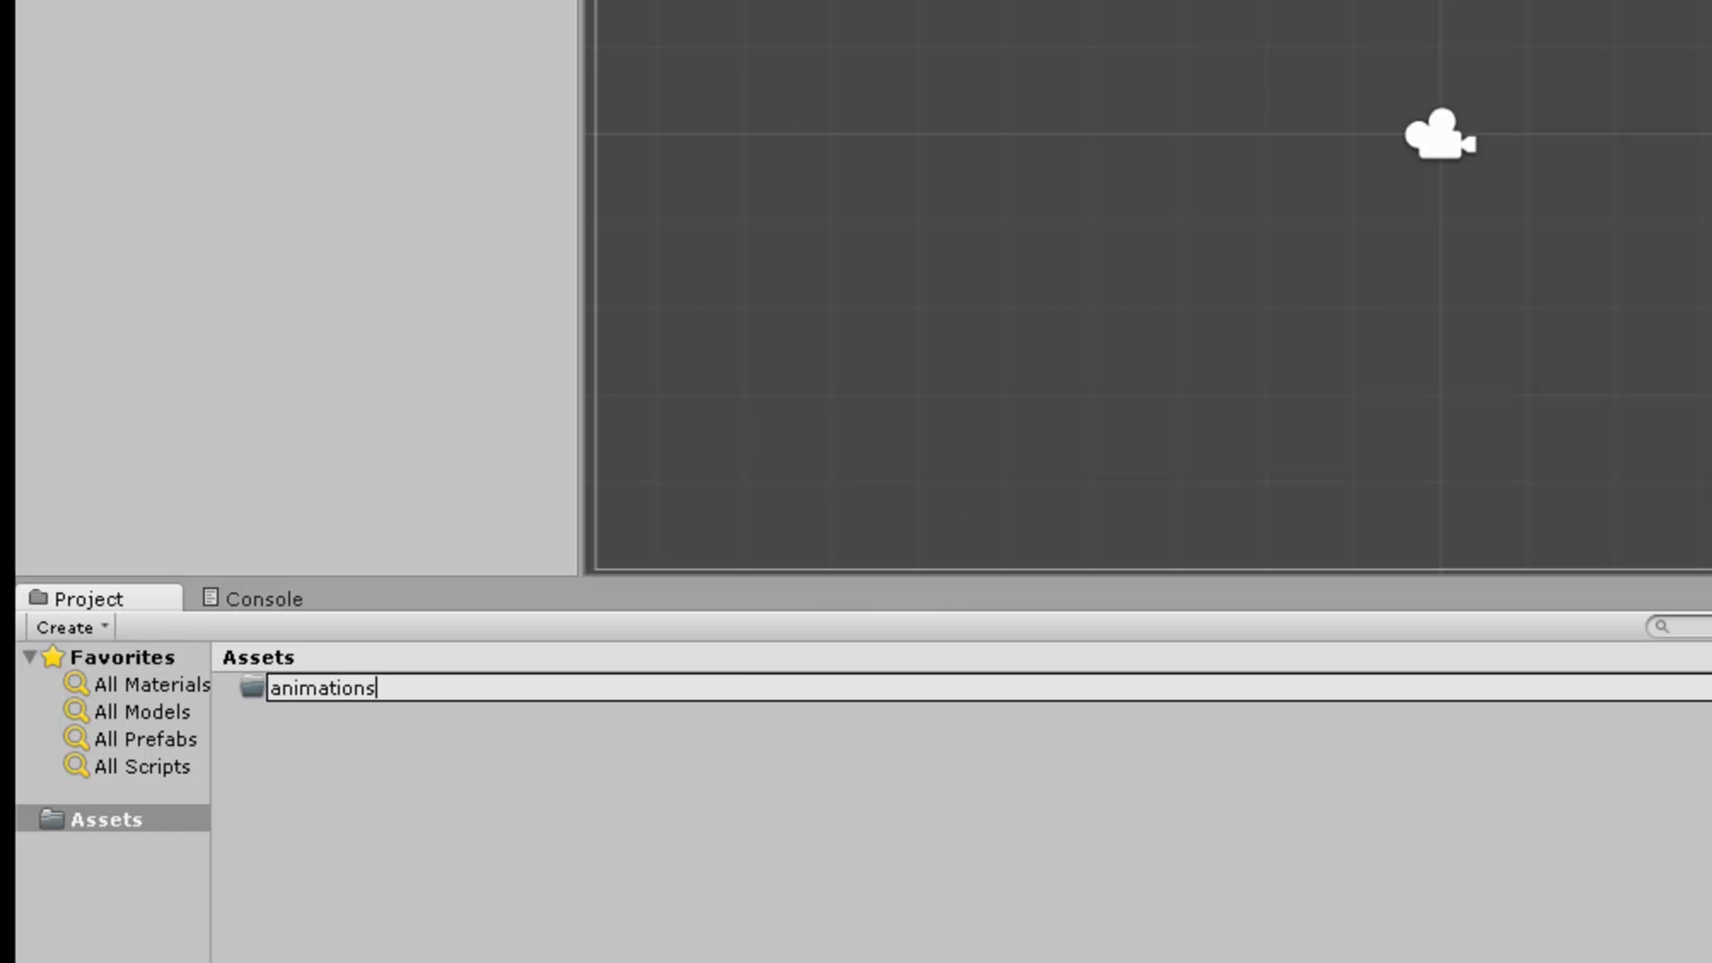
key(Return)
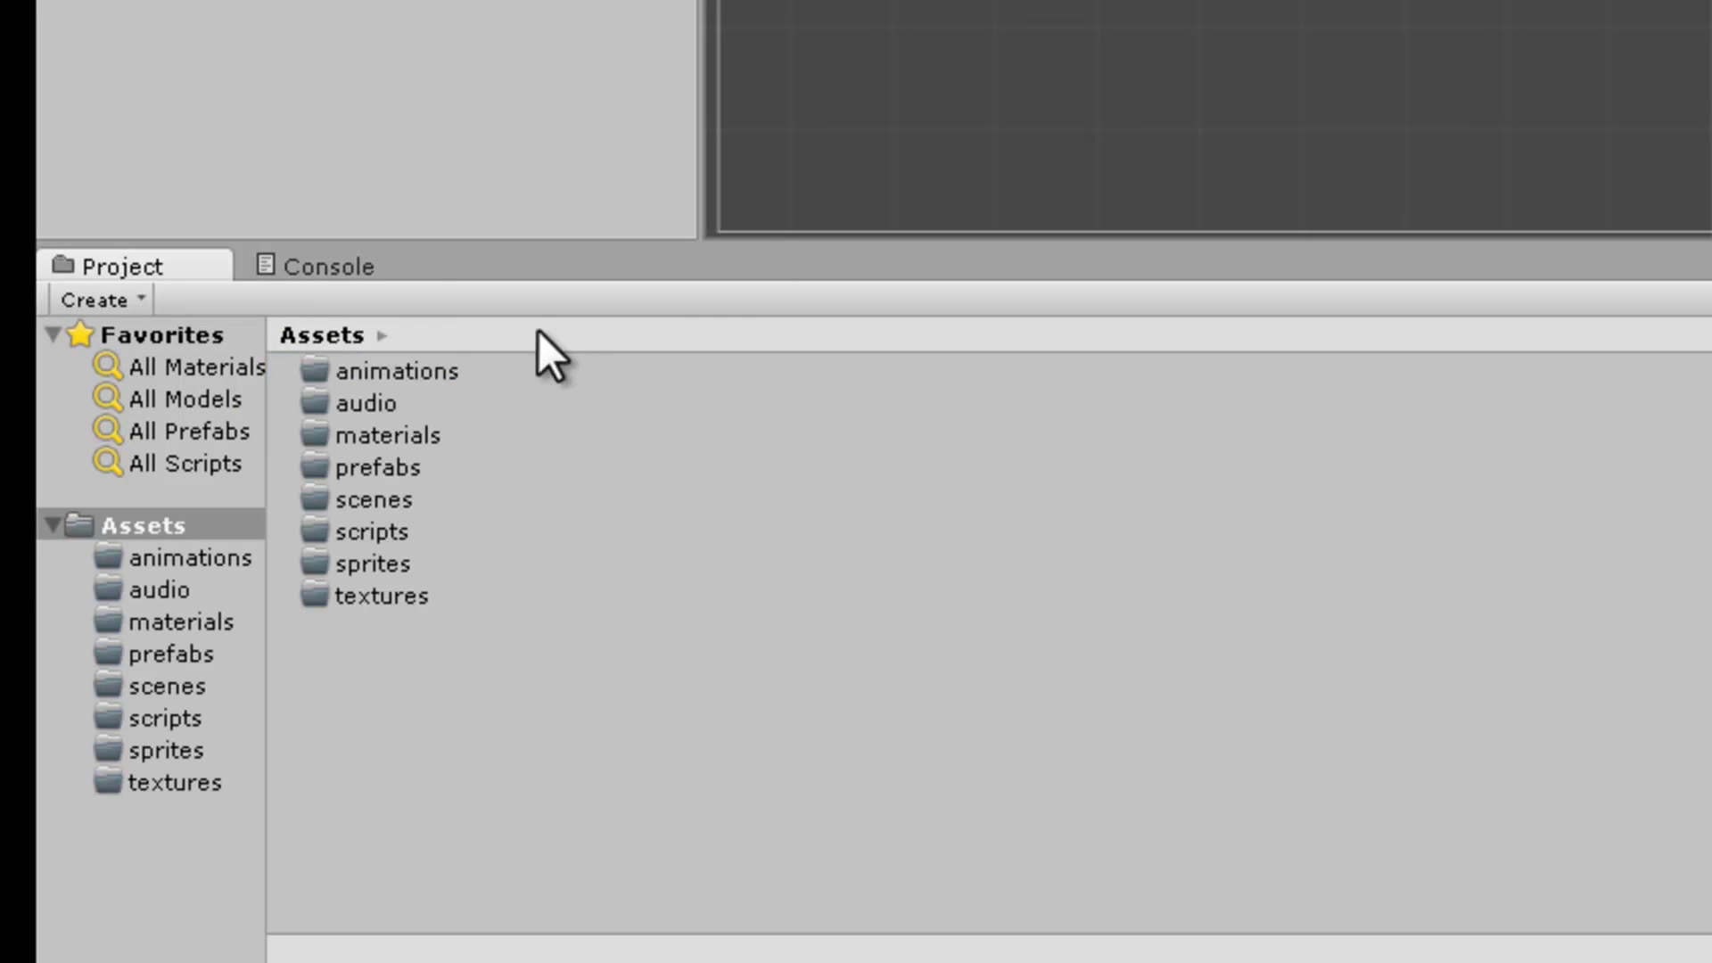
Select the new Assets folders, ending with only textures selected
click(397, 370)
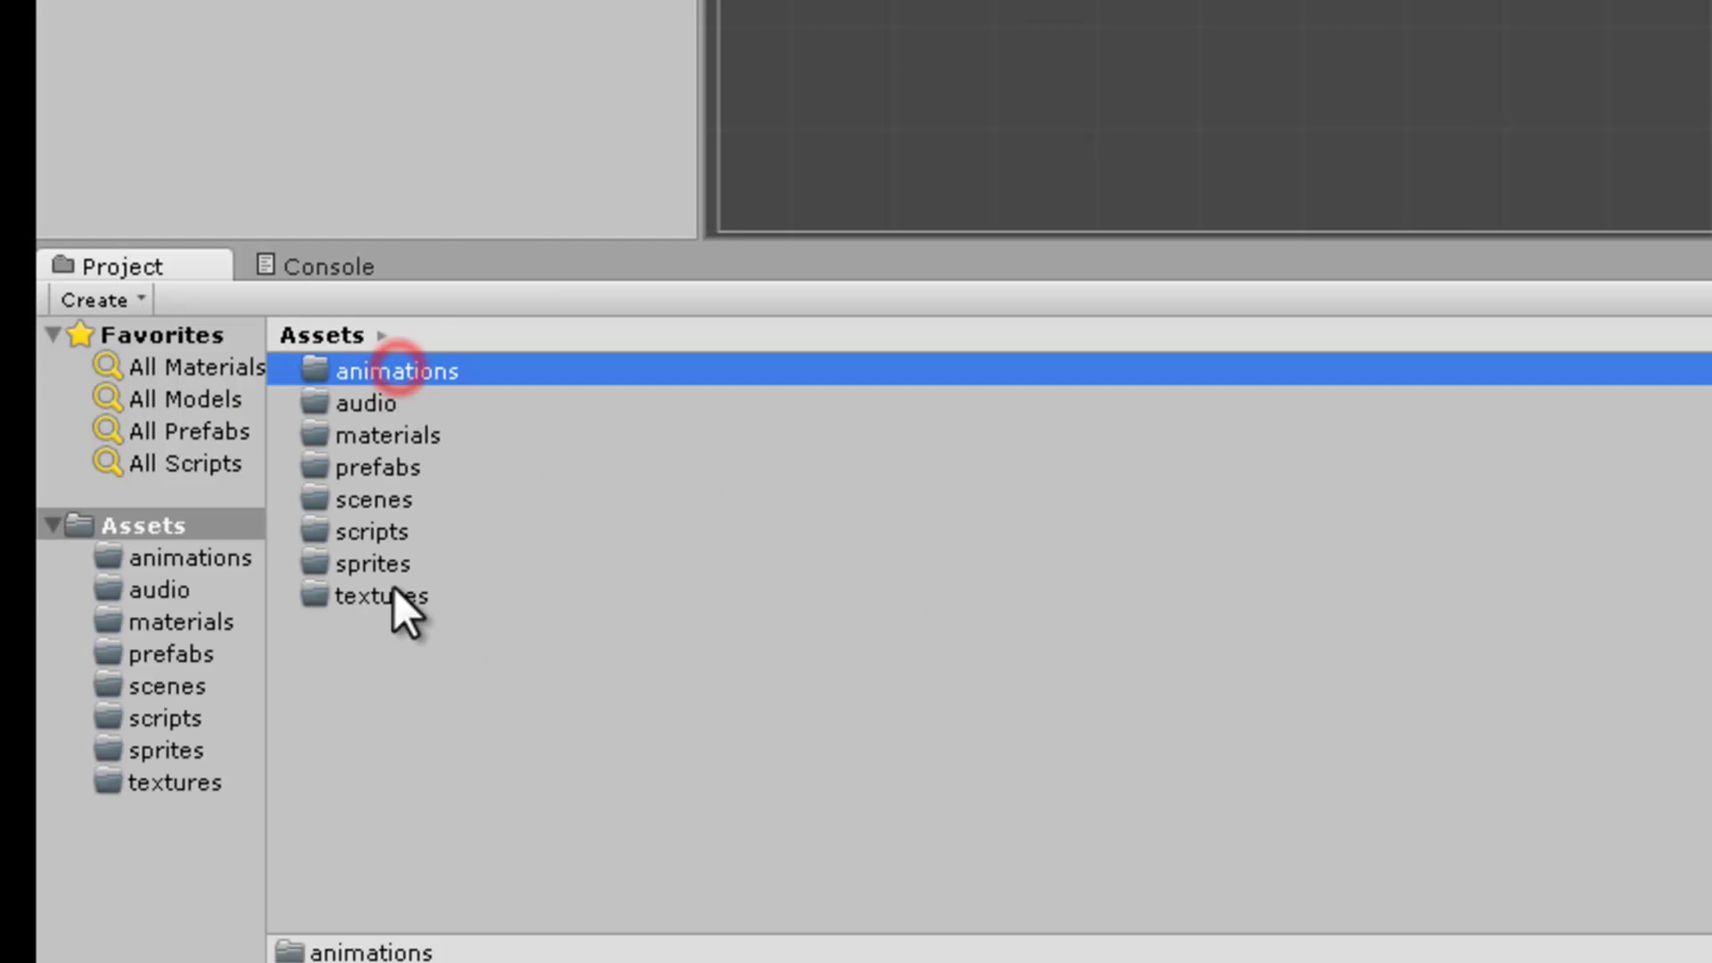
shift+click(388, 597)
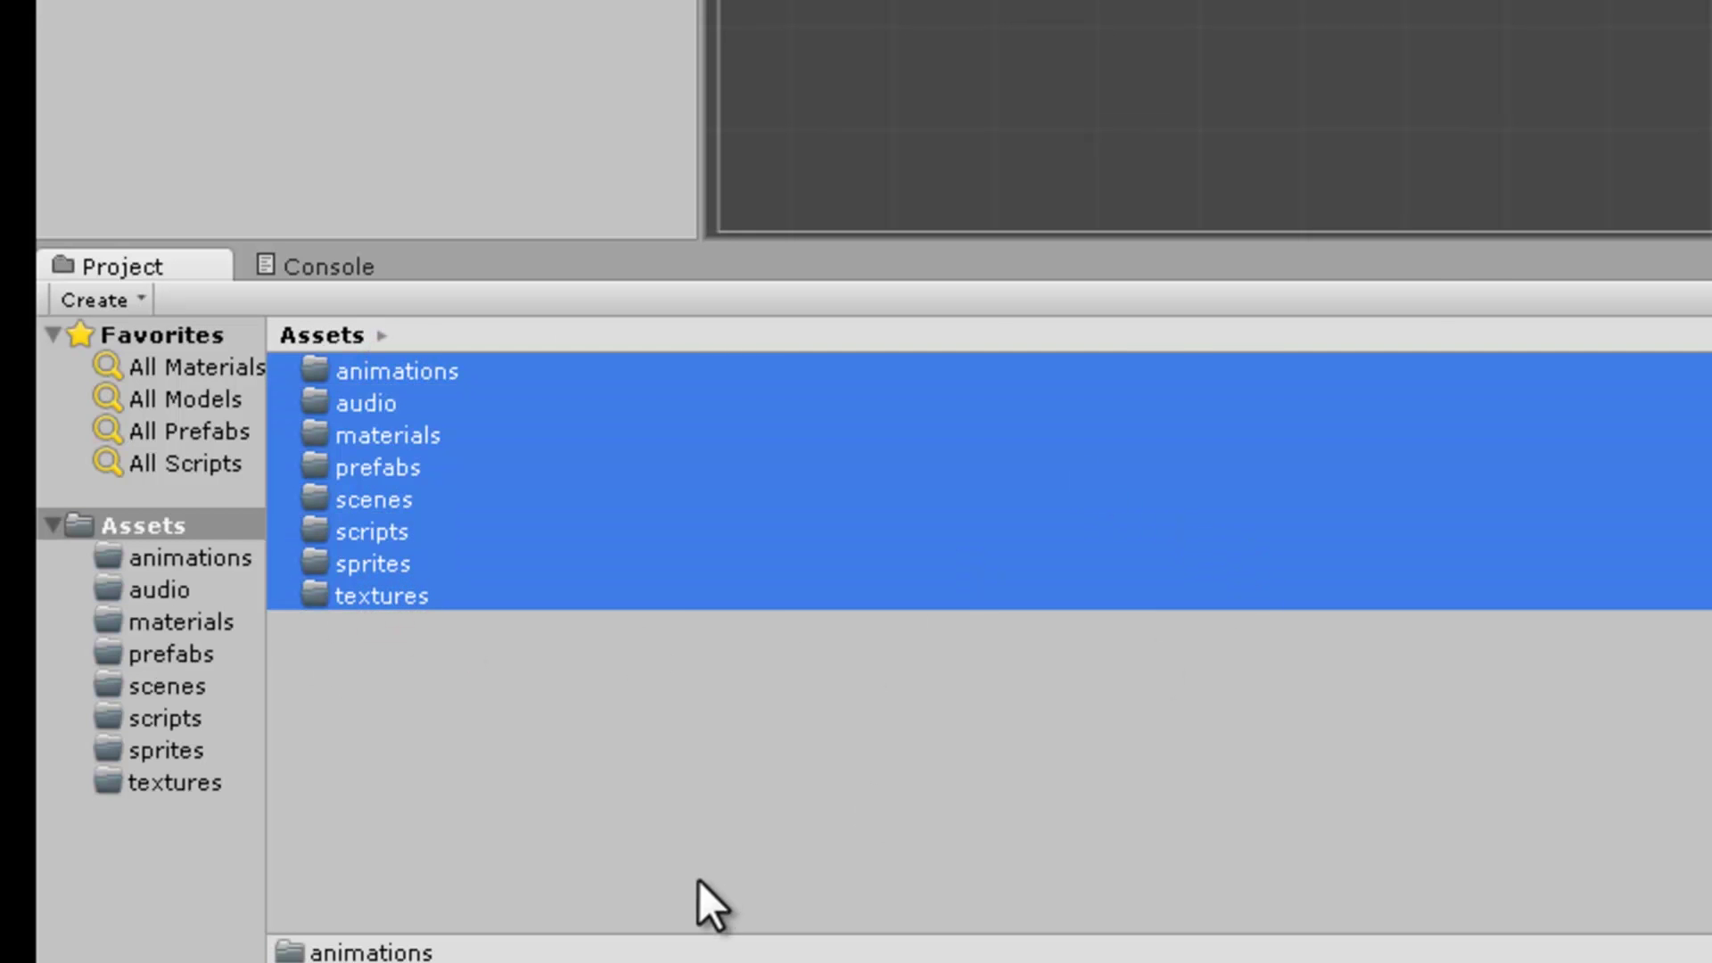
click(381, 595)
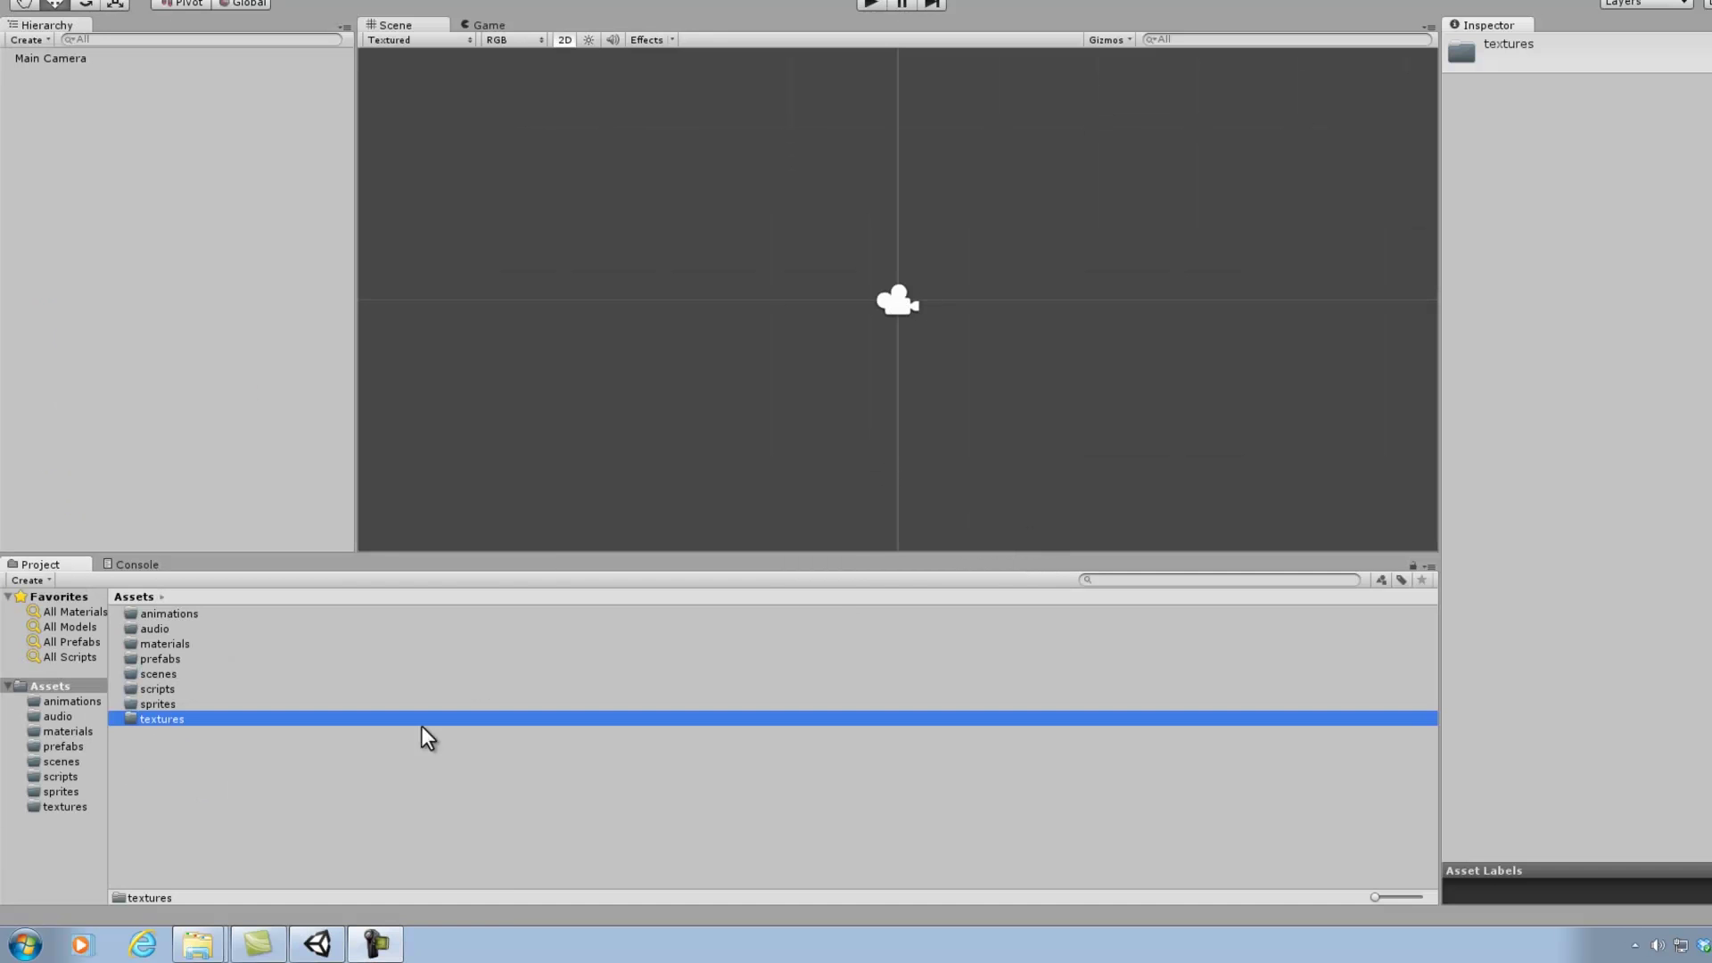
Open the sprites folder in the downloadedAssests window and preview flyingHero.png
mouse_move(197, 943)
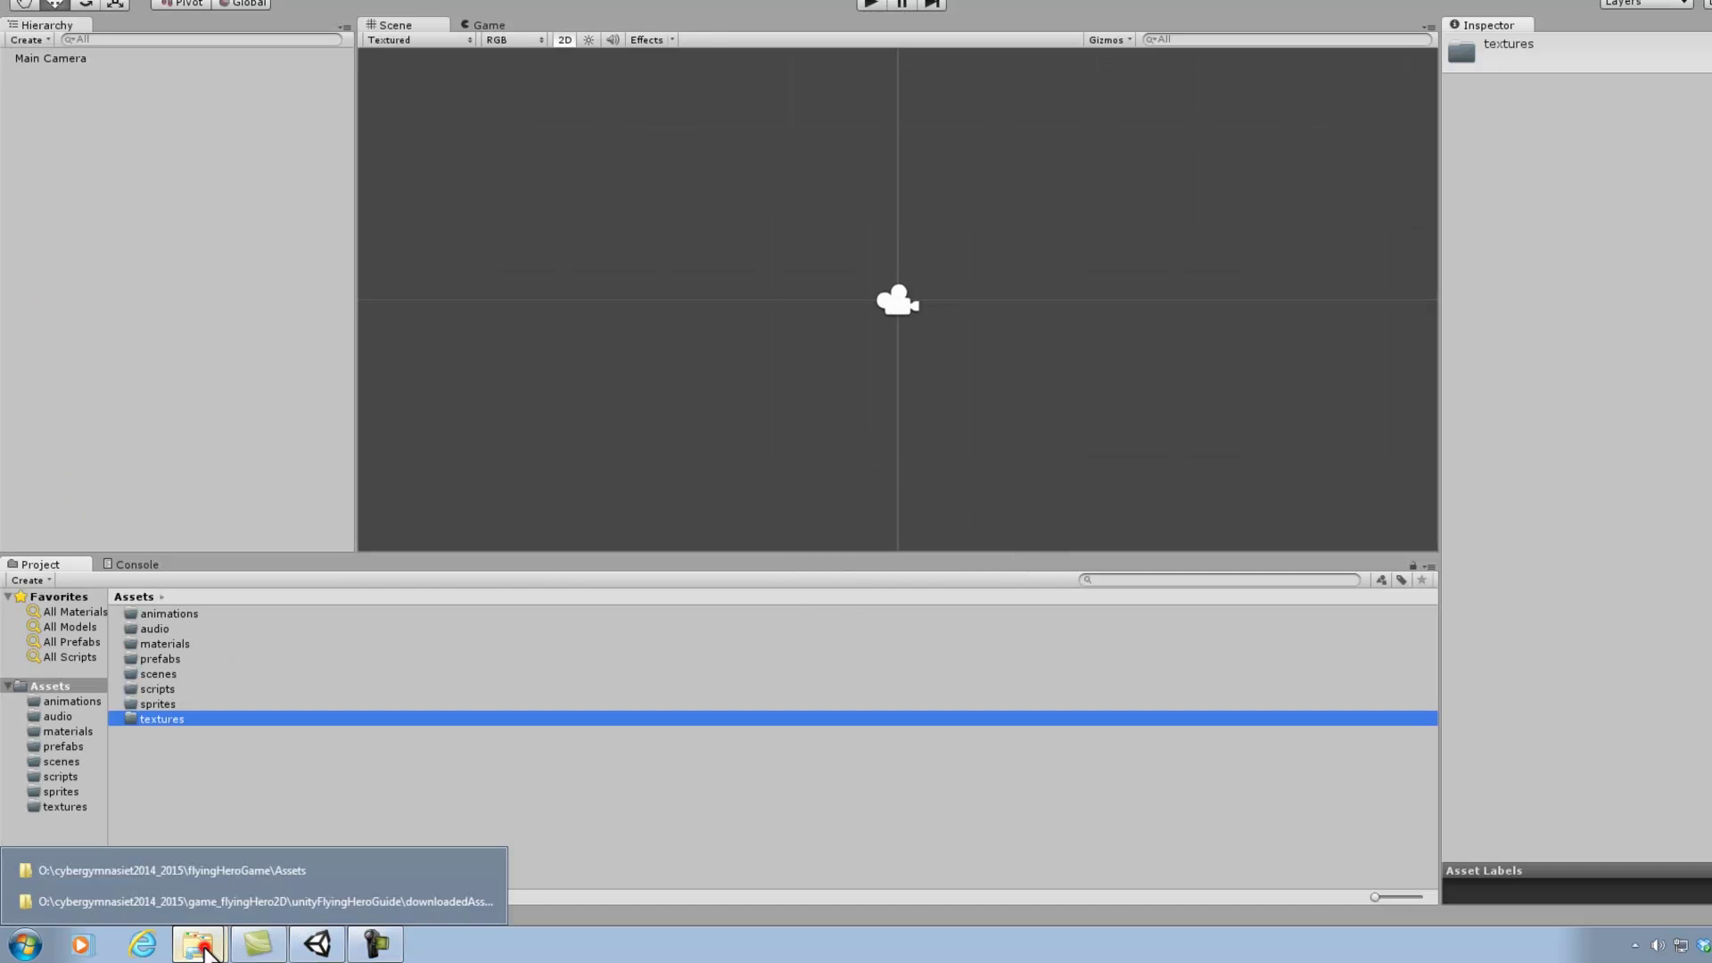
click(321, 898)
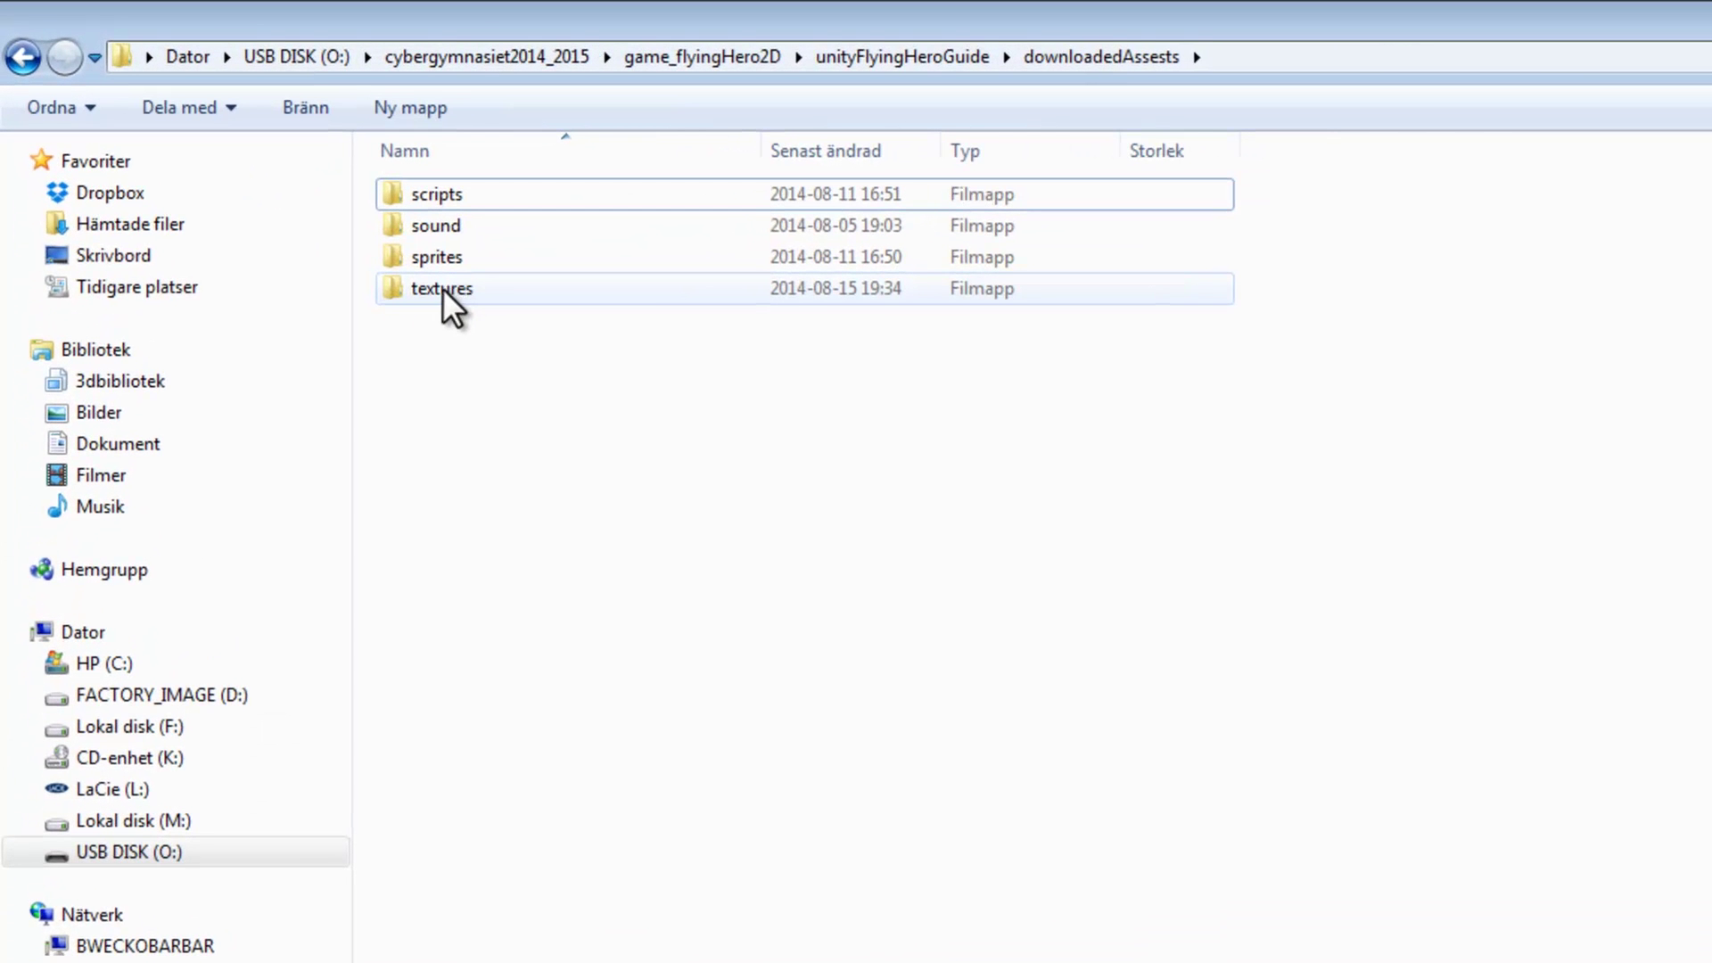
double_click(445, 259)
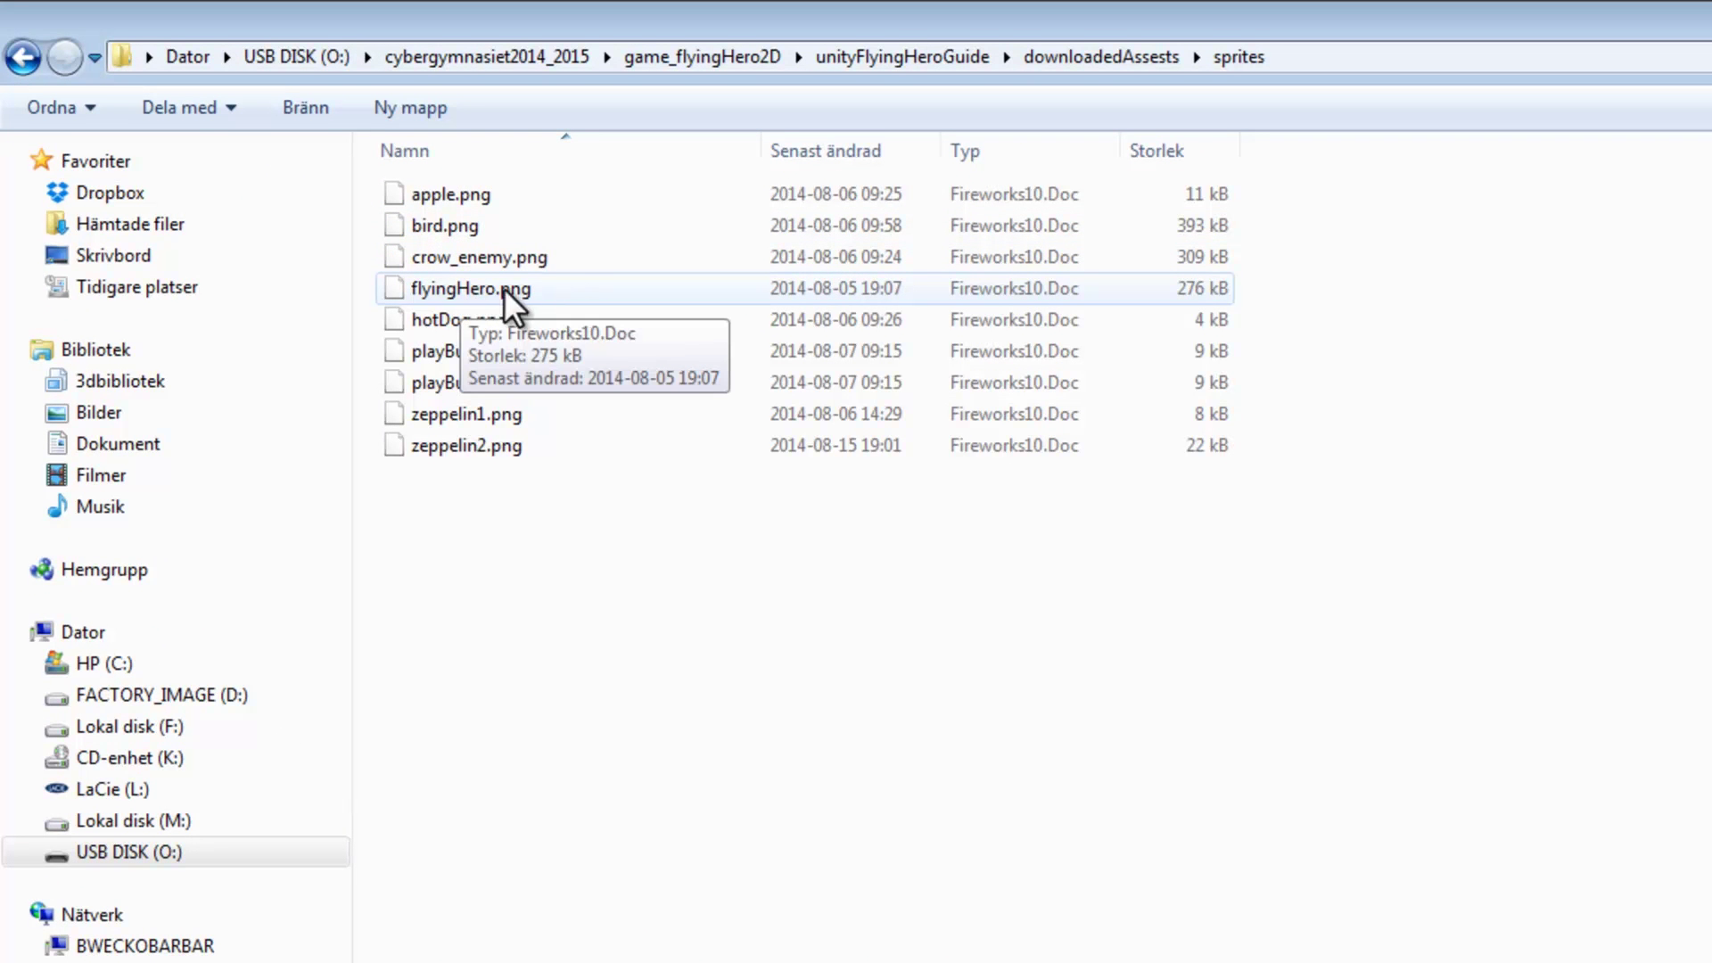
click(459, 291)
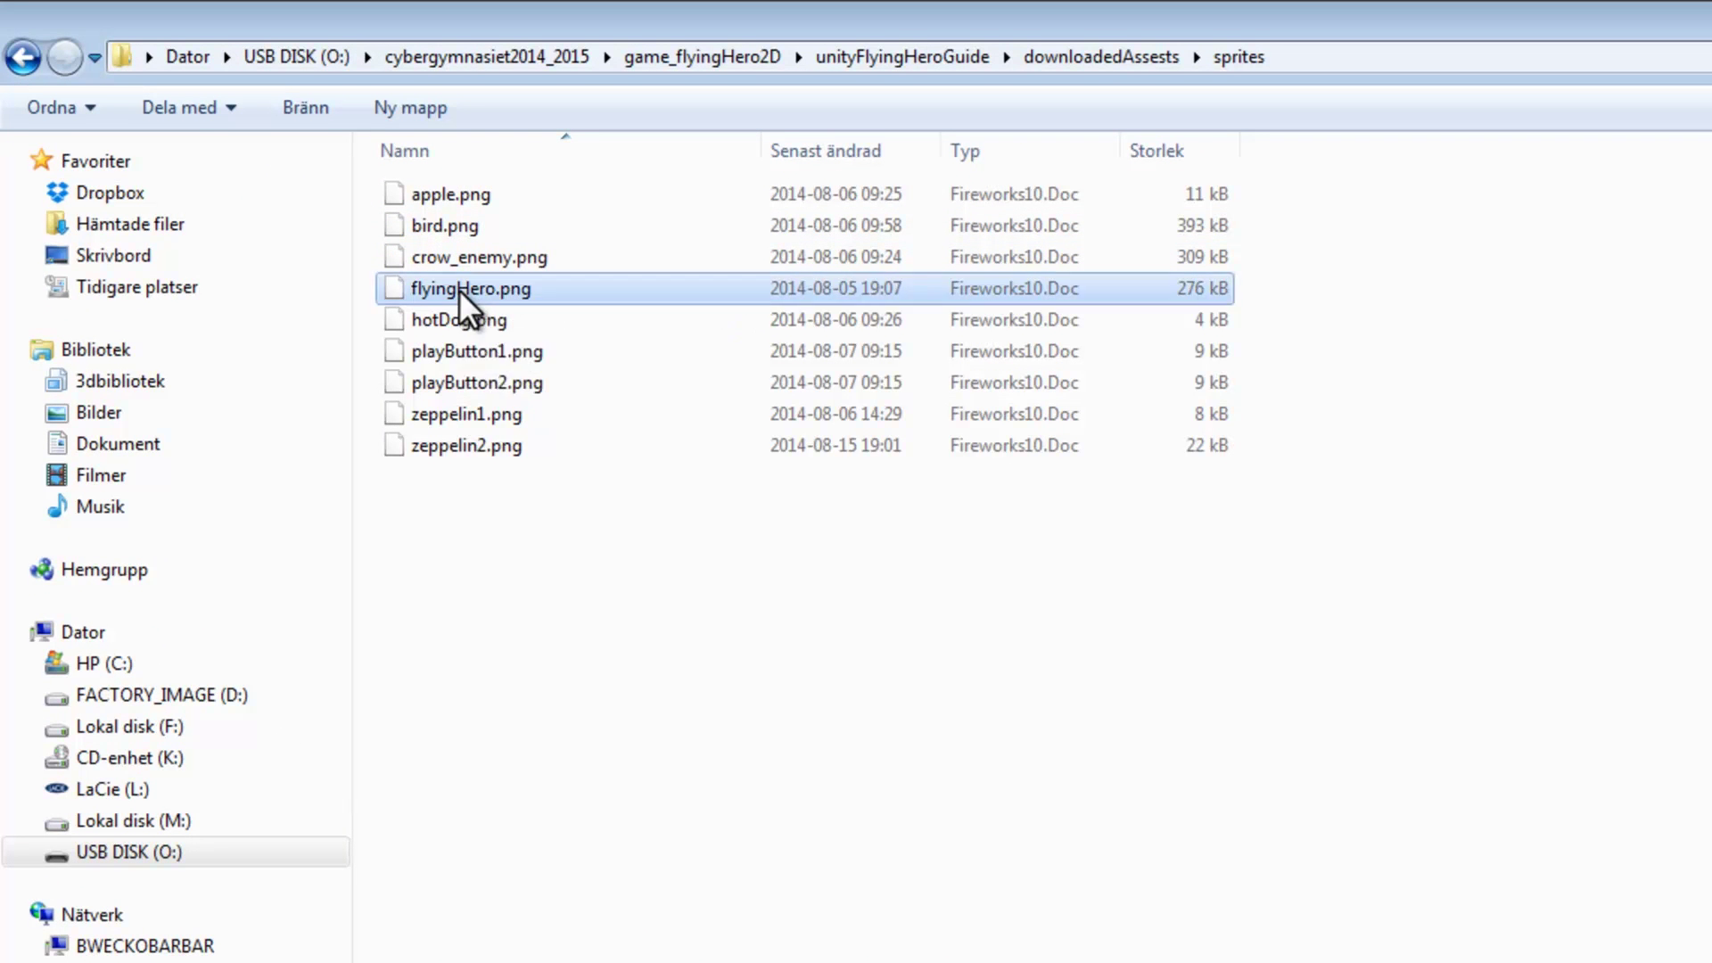
right_click(459, 290)
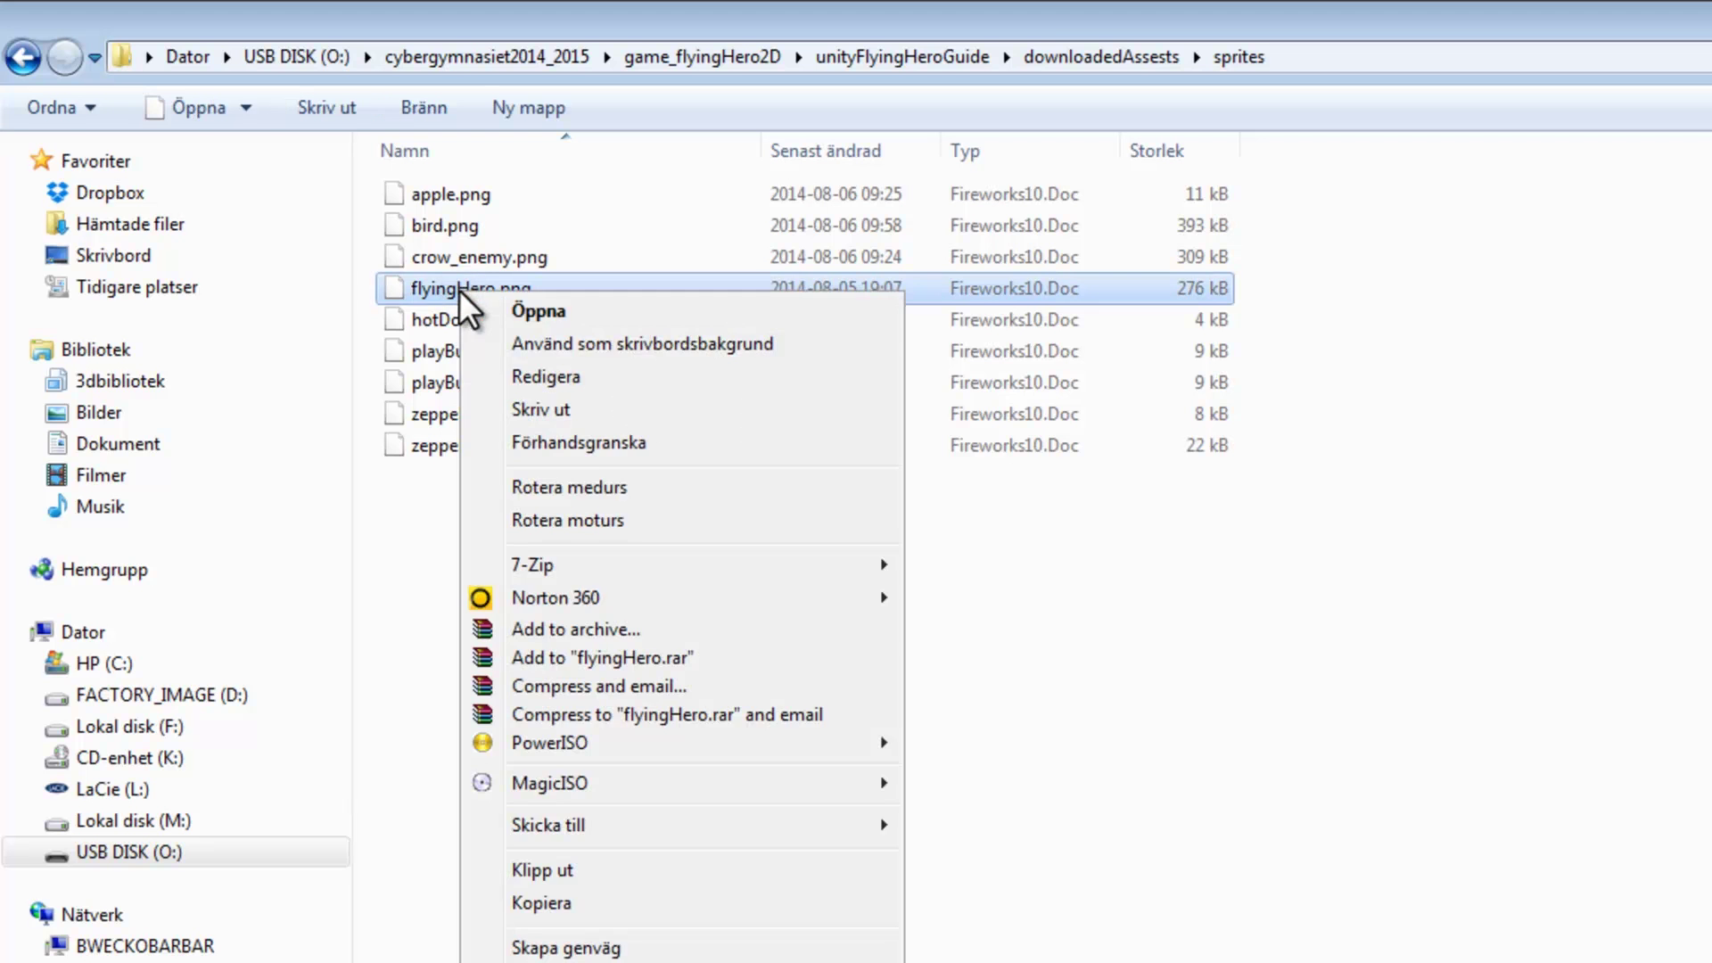
click(597, 442)
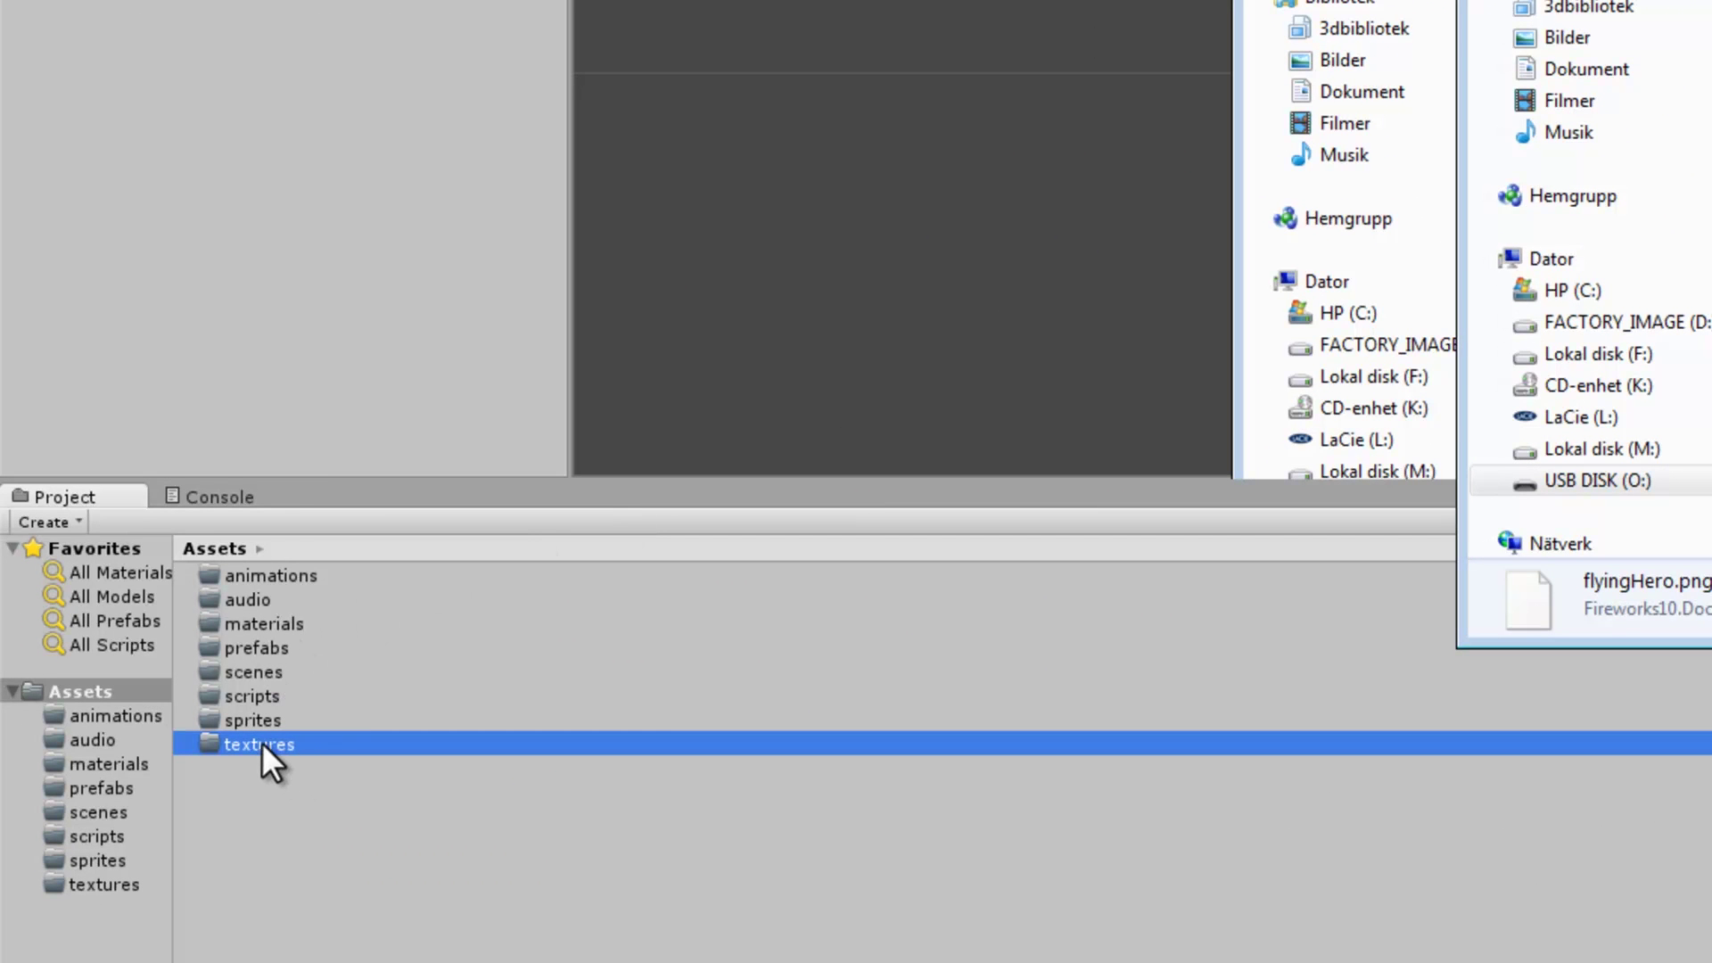
Drag flyingHero.png into the project's sprites folder and select the imported asset
double_click(251, 720)
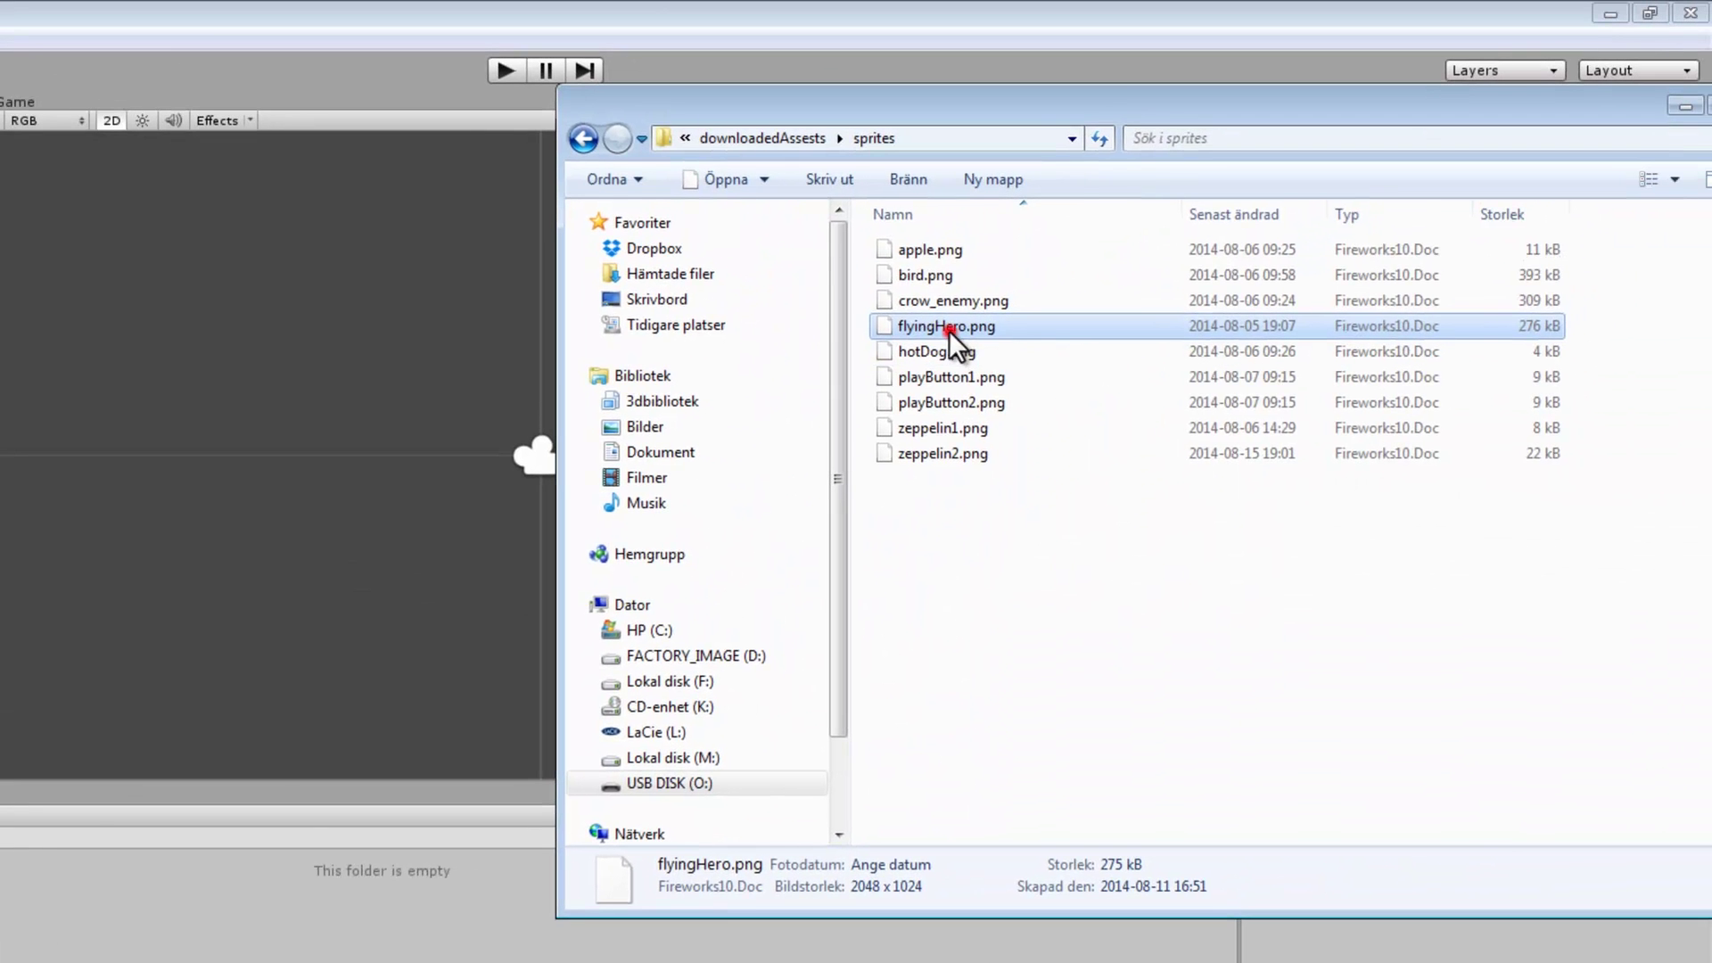
drag(1125, 252, 993, 293)
mouse_move(829, 379)
mouse_down()
mouse_move(214, 664)
mouse_move(211, 648)
mouse_up()
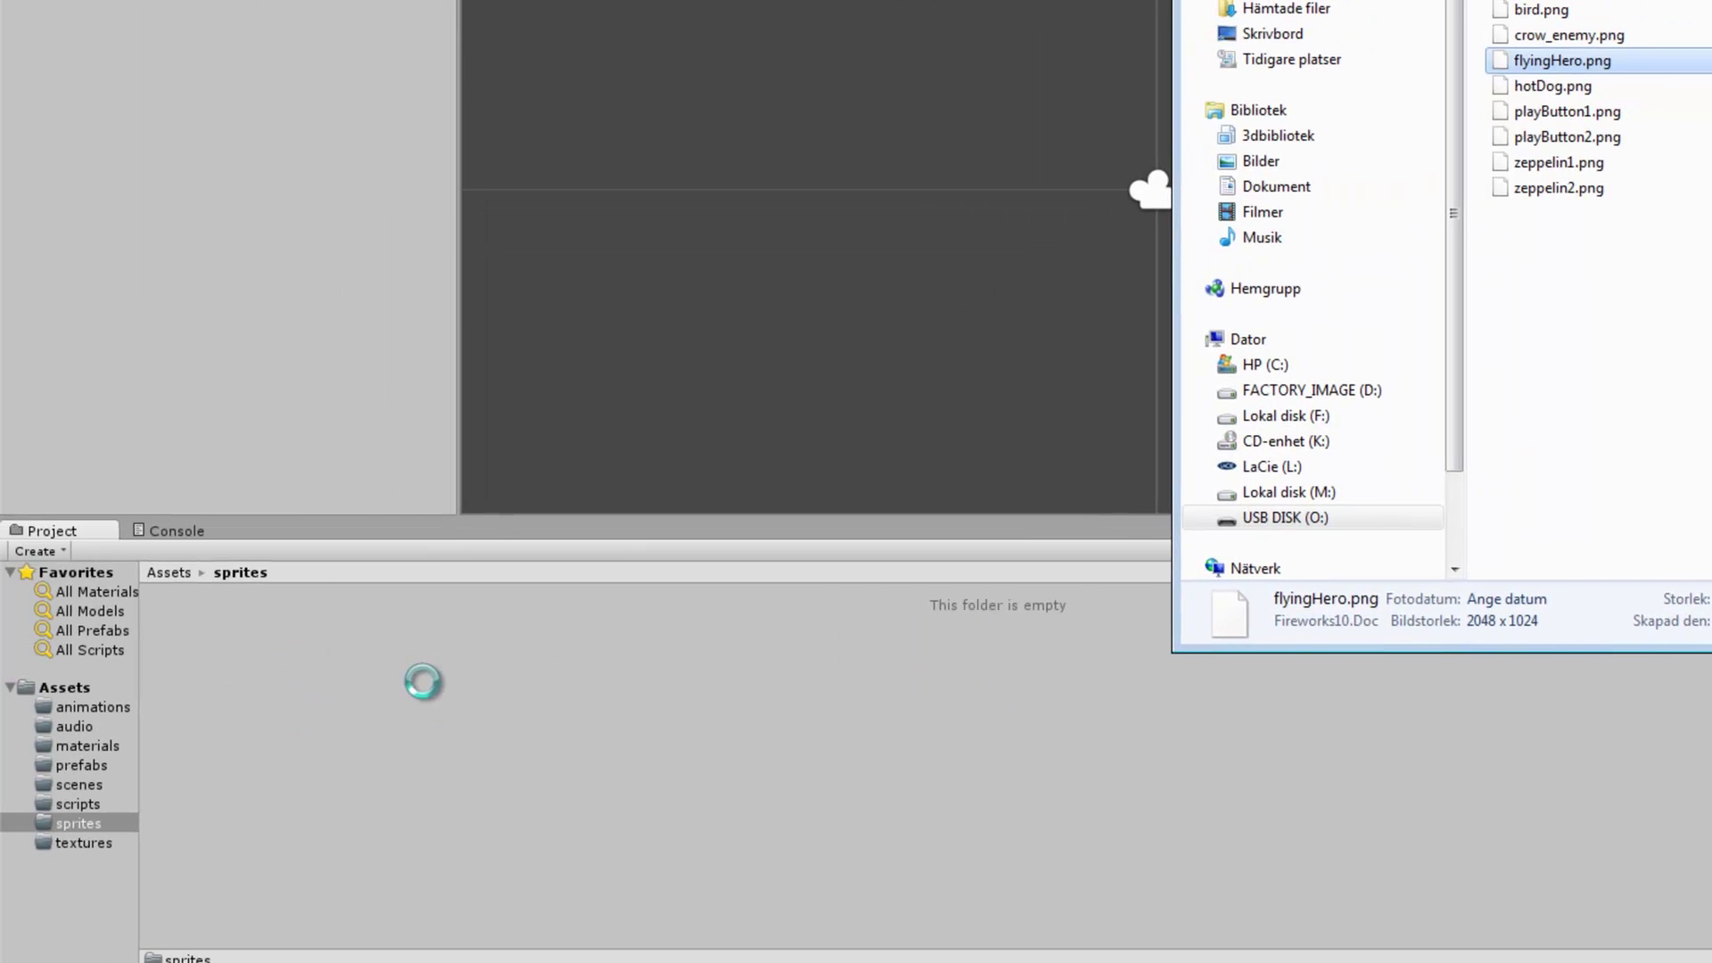
click(222, 595)
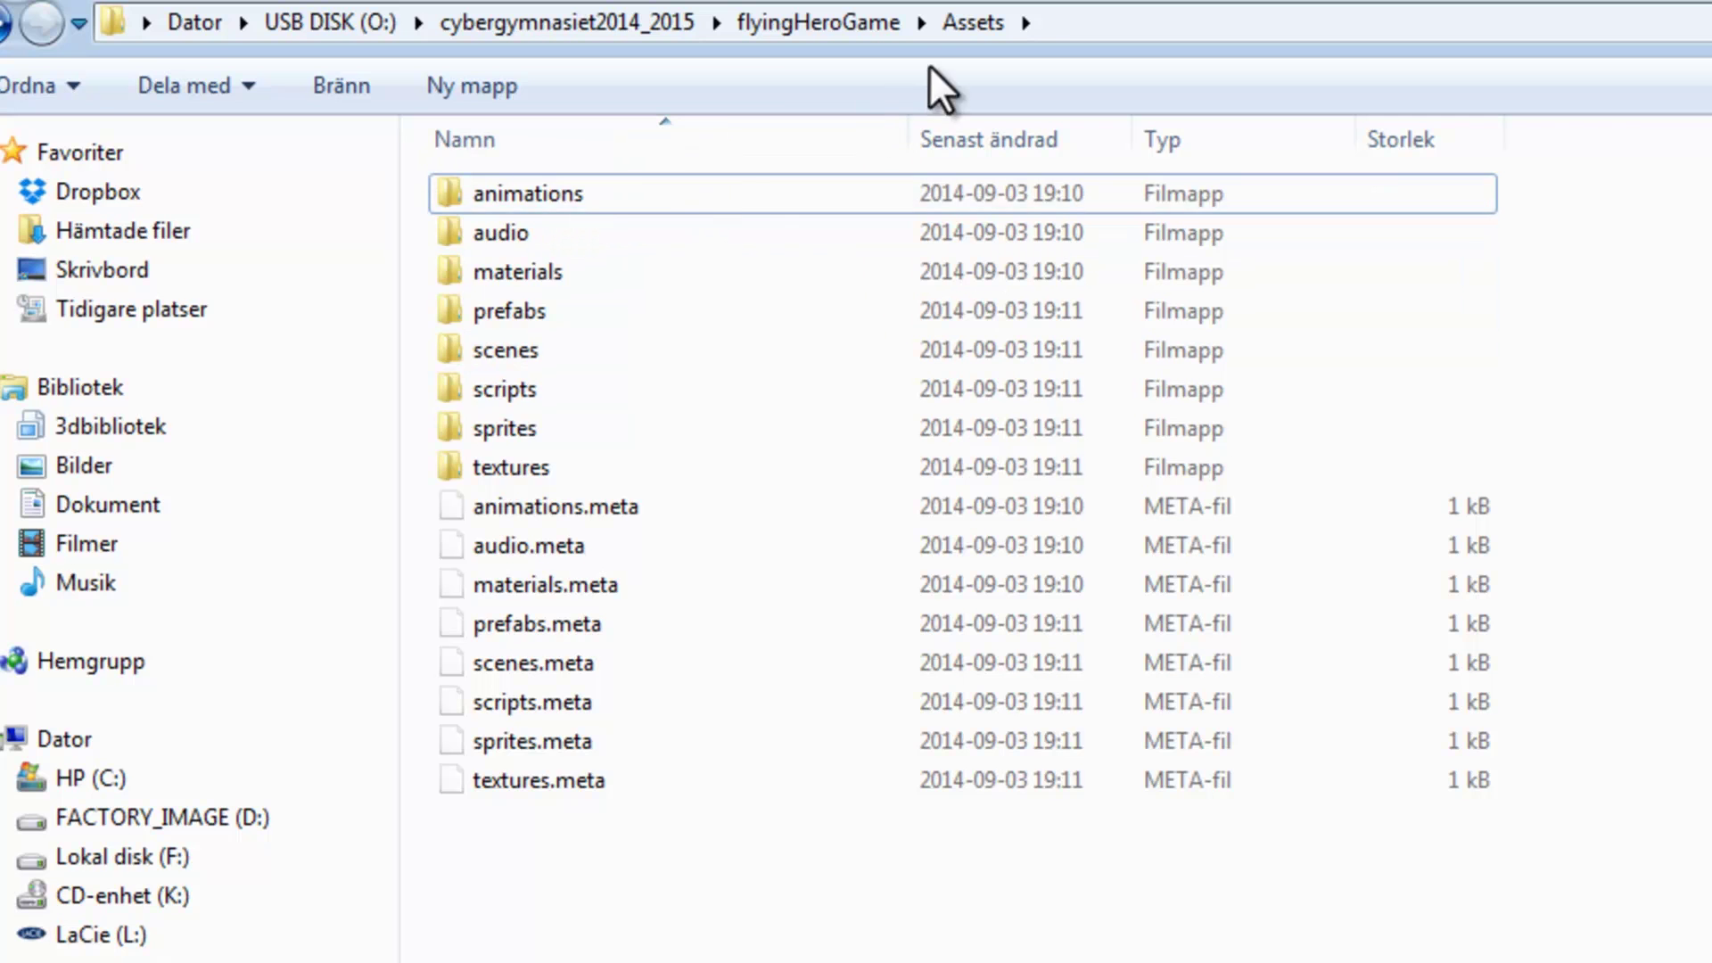
double_click(517, 429)
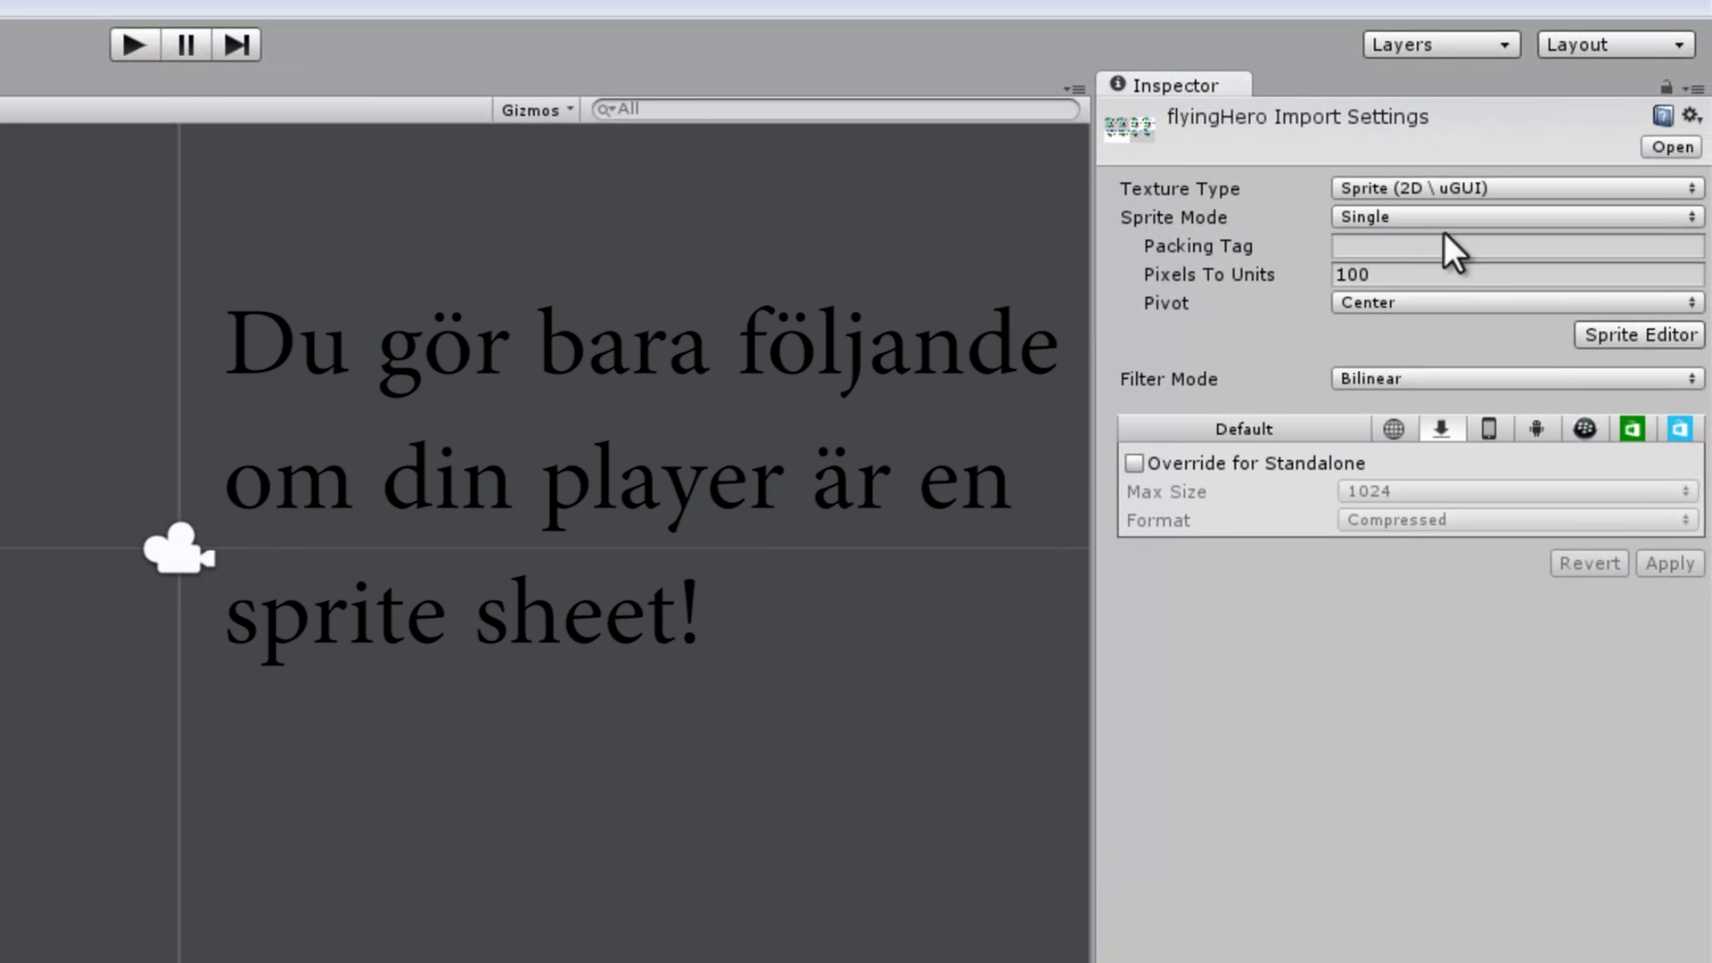
Keep Texture Type as Sprite, set Sprite Mode to Multiple, and open the Sprite Editor
click(1366, 201)
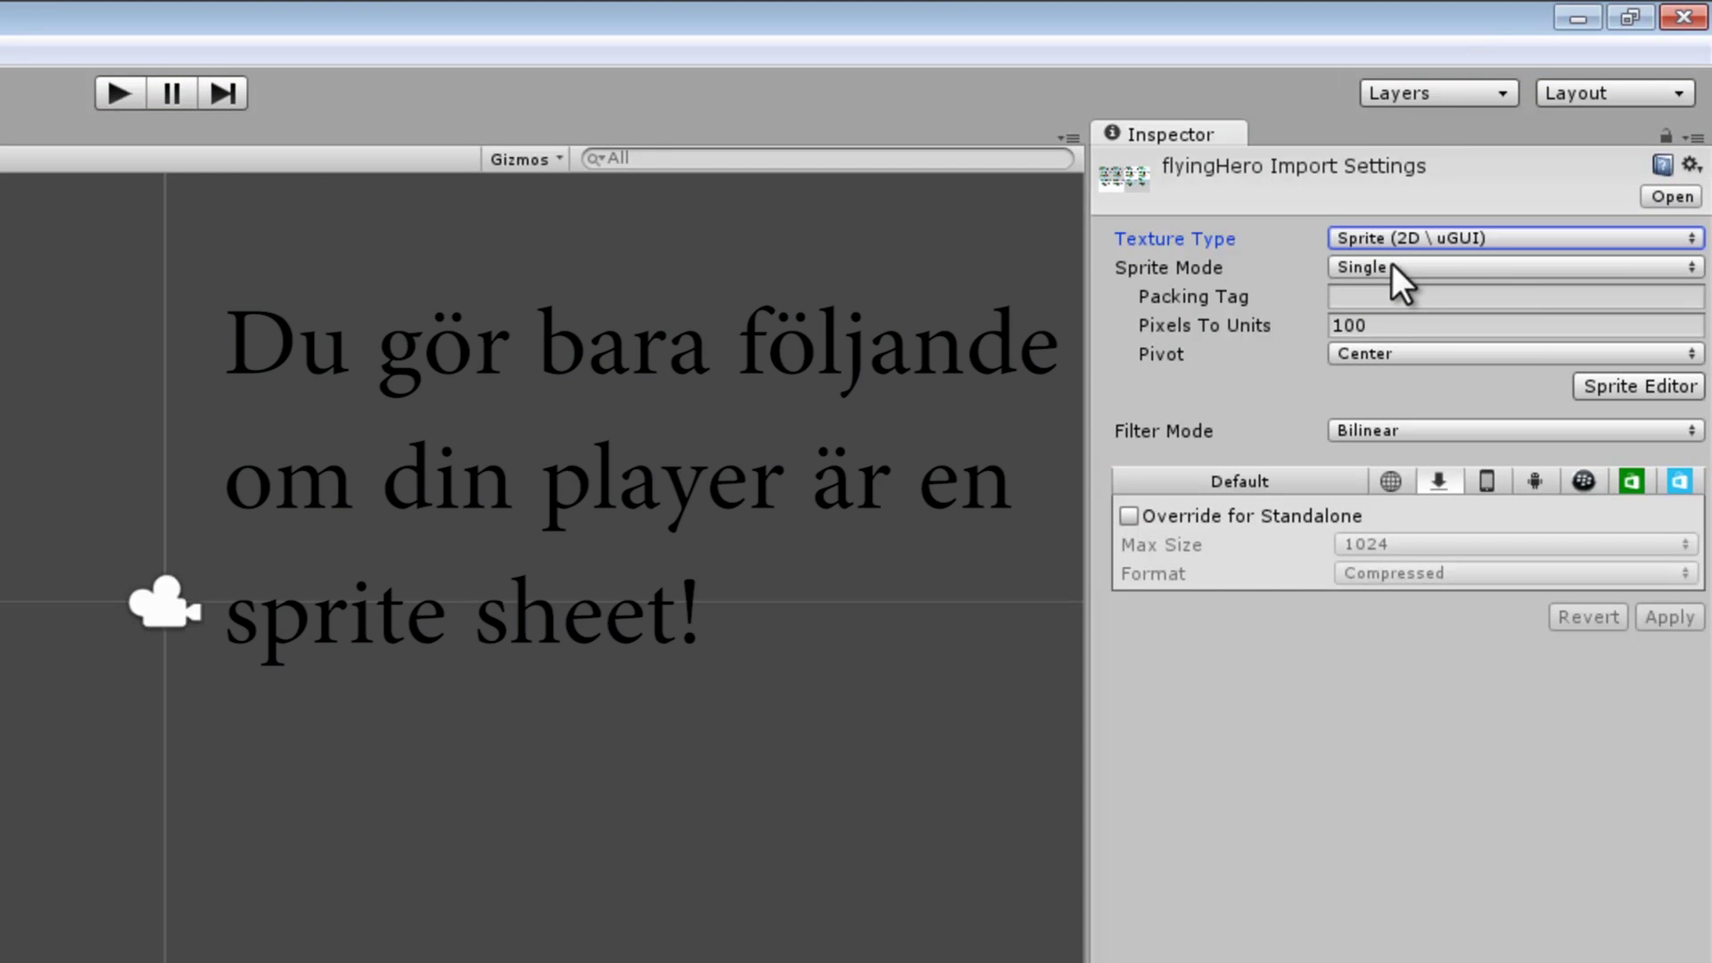
click(1393, 264)
click(1440, 333)
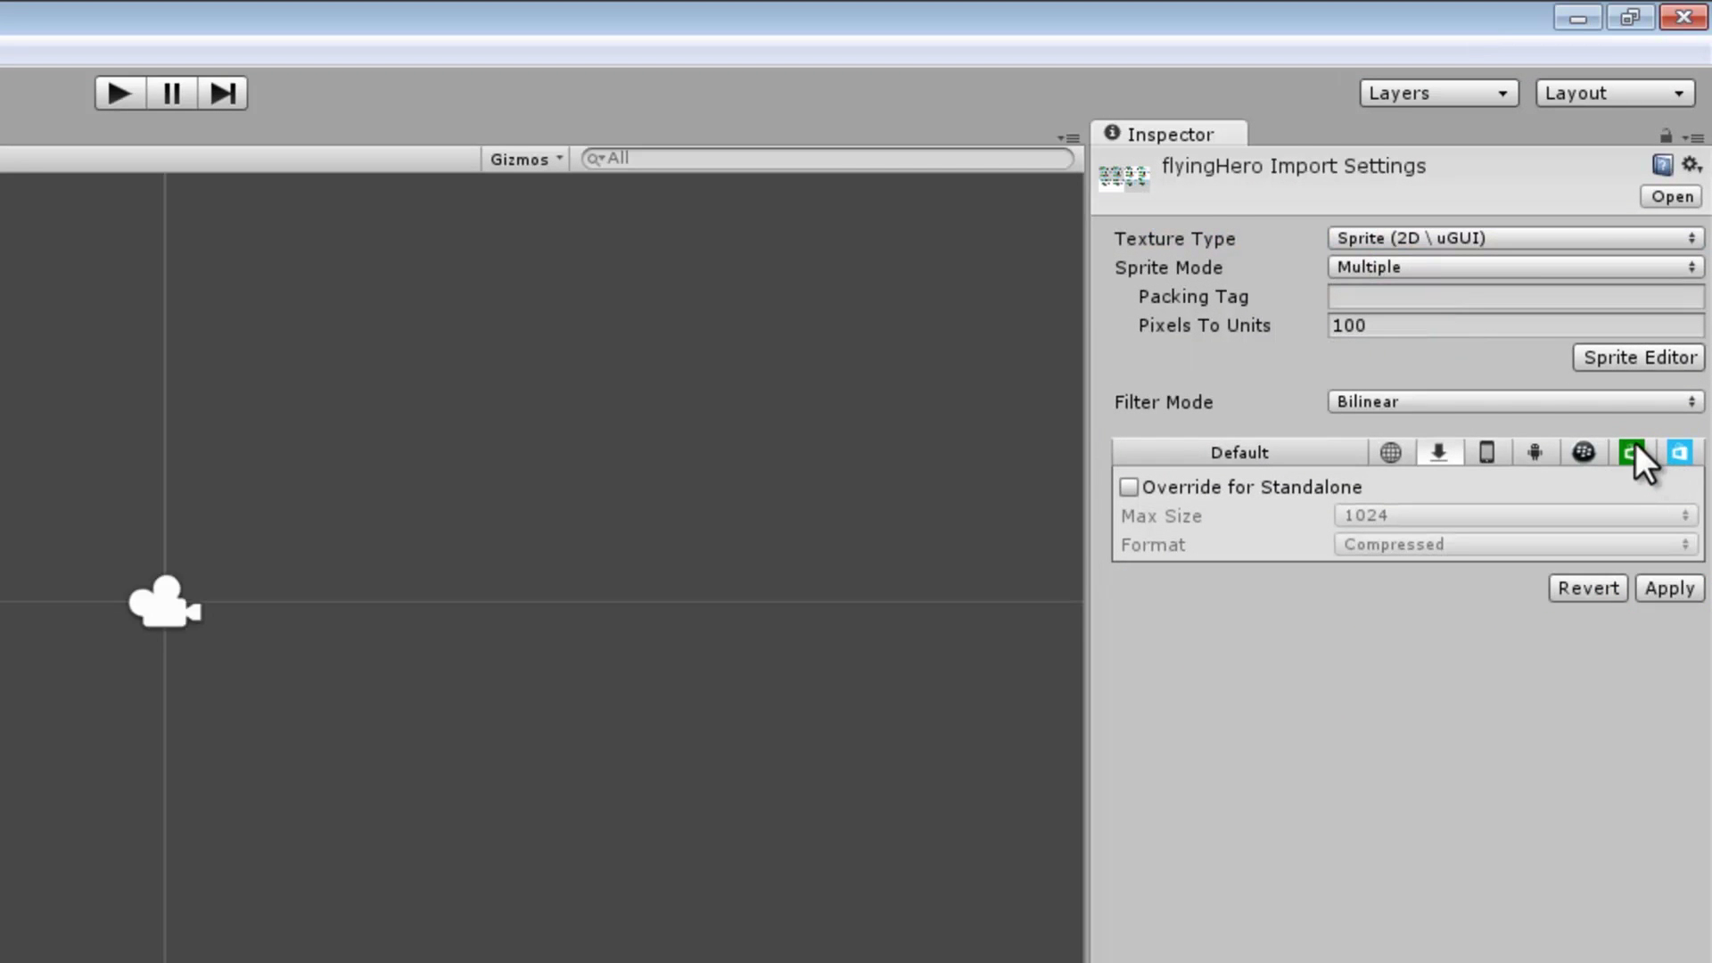
click(1638, 356)
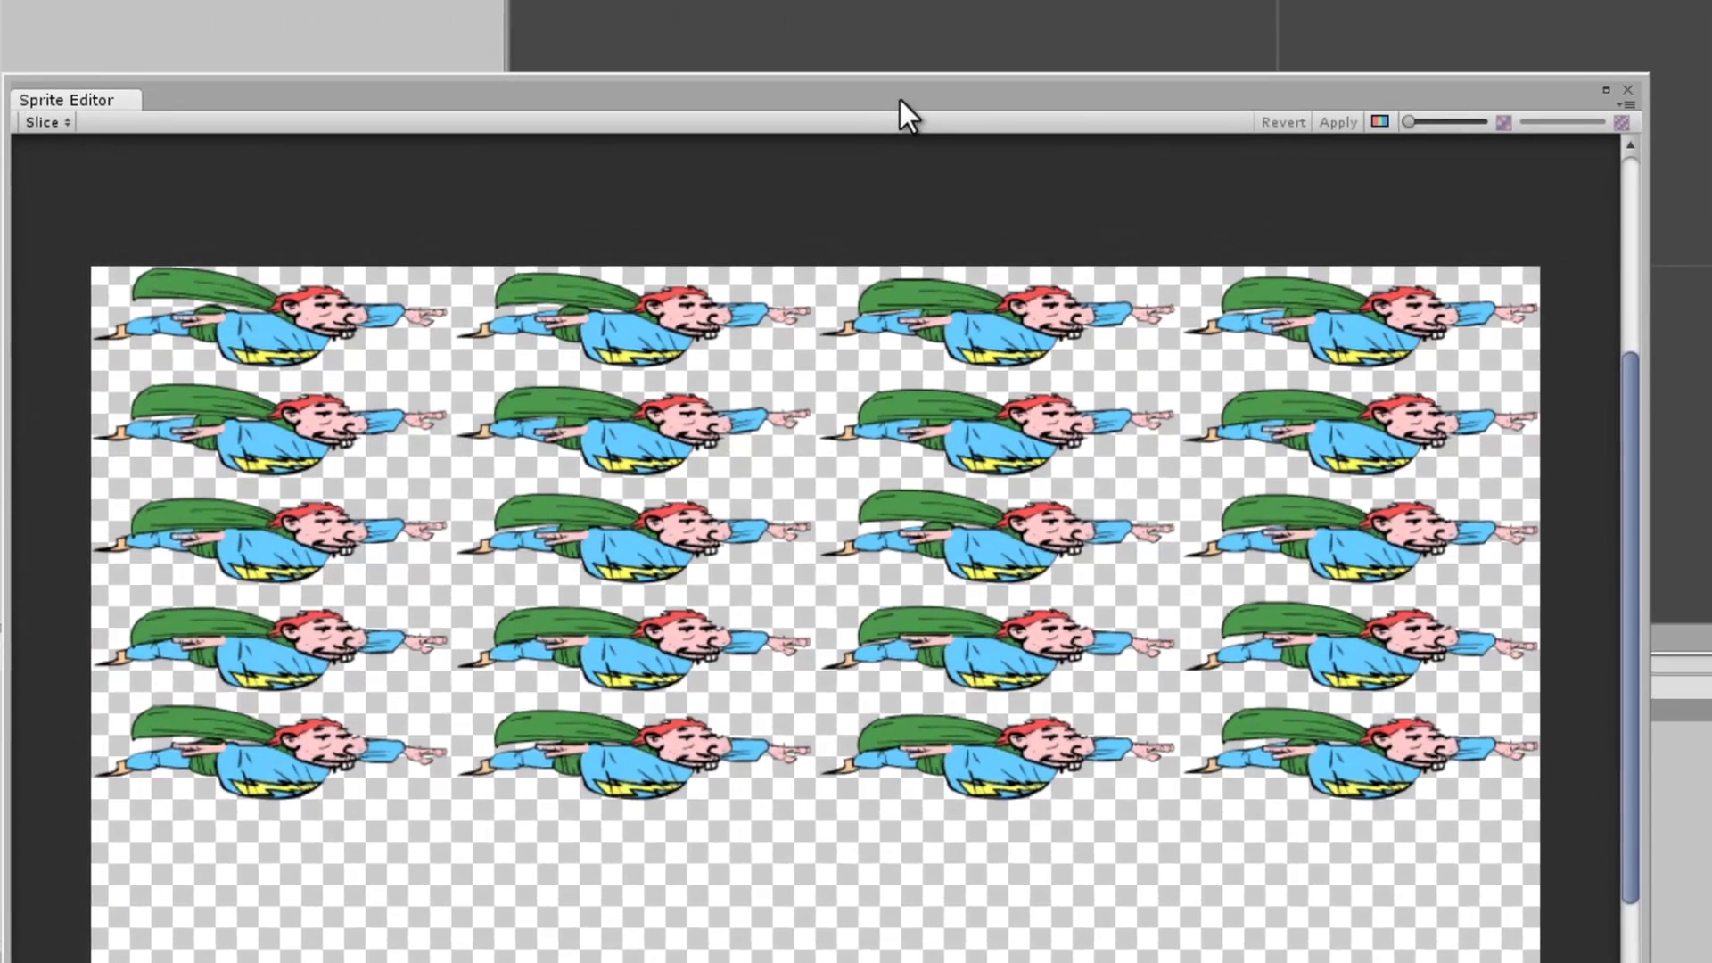
Automatically slice the flyingHero sheet into separate frames
click(869, 103)
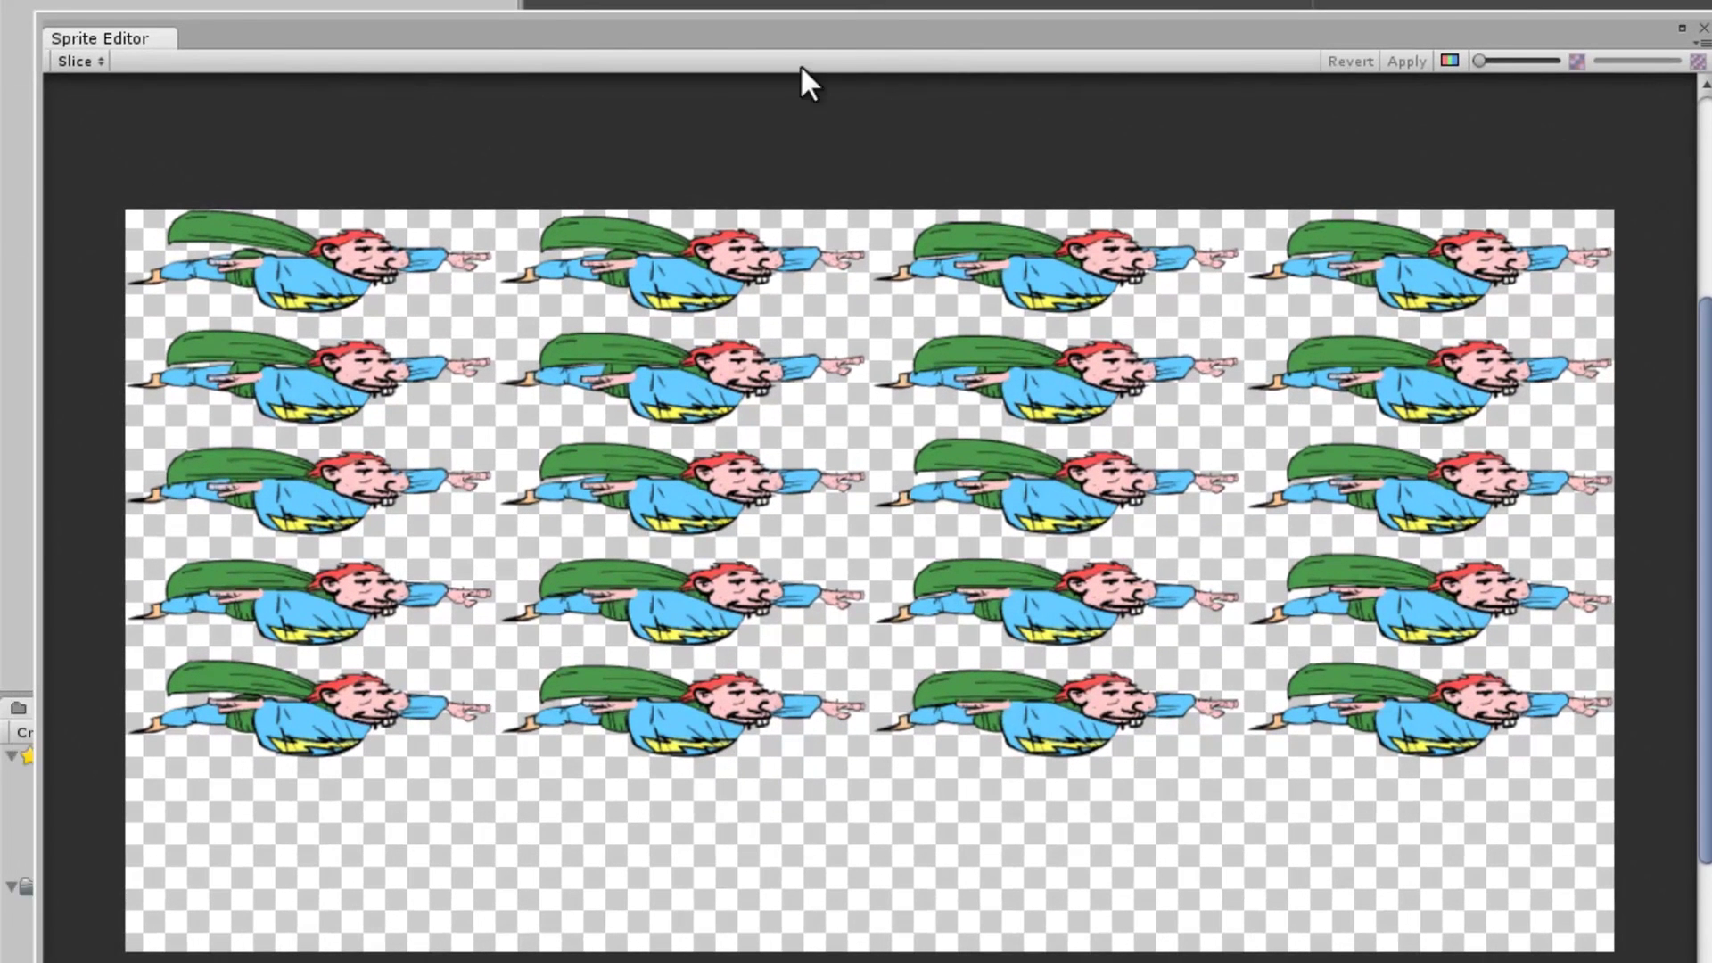
click(100, 59)
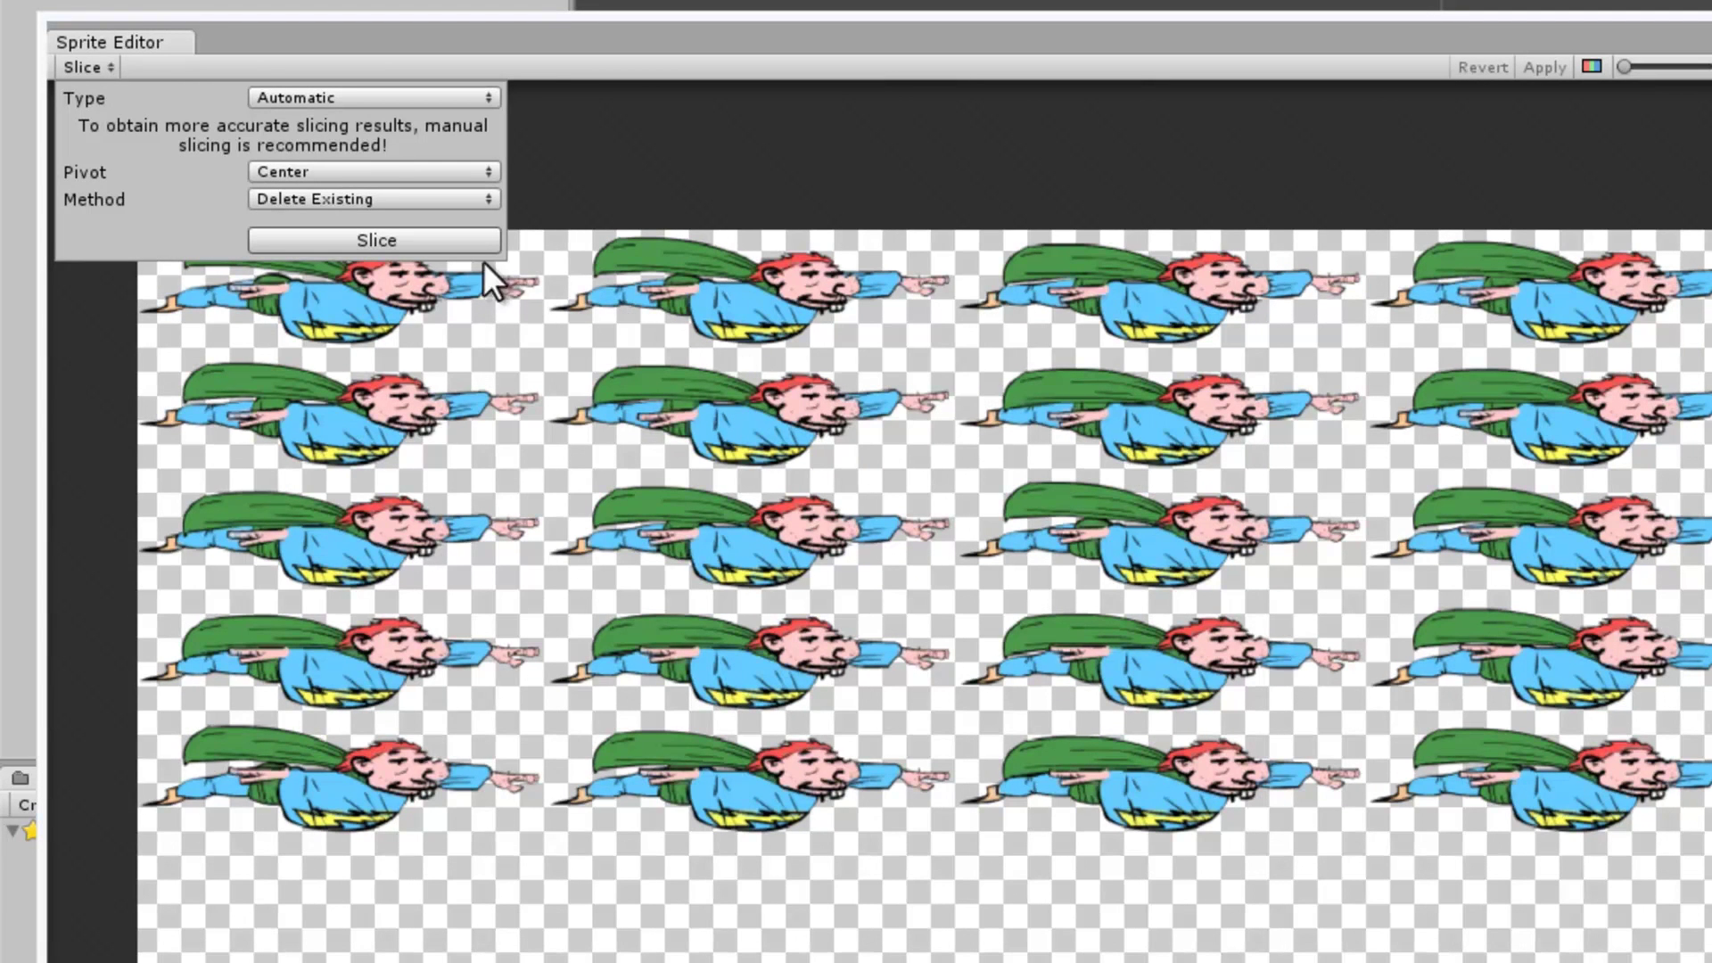
click(389, 242)
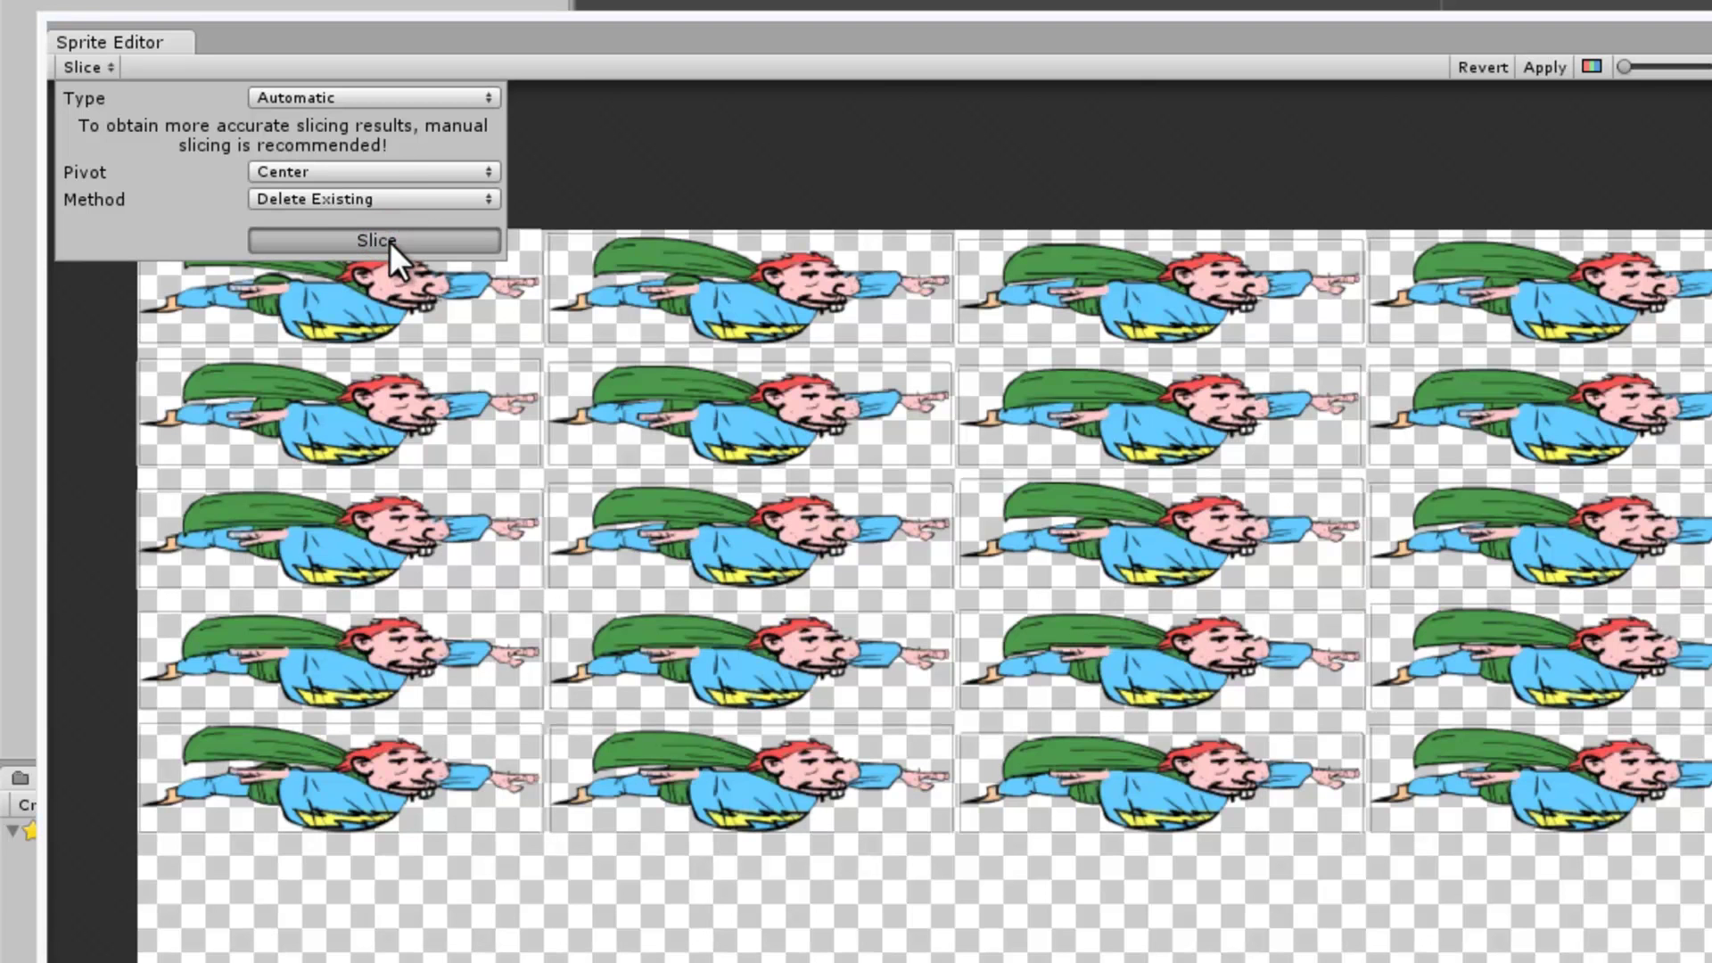
click(601, 257)
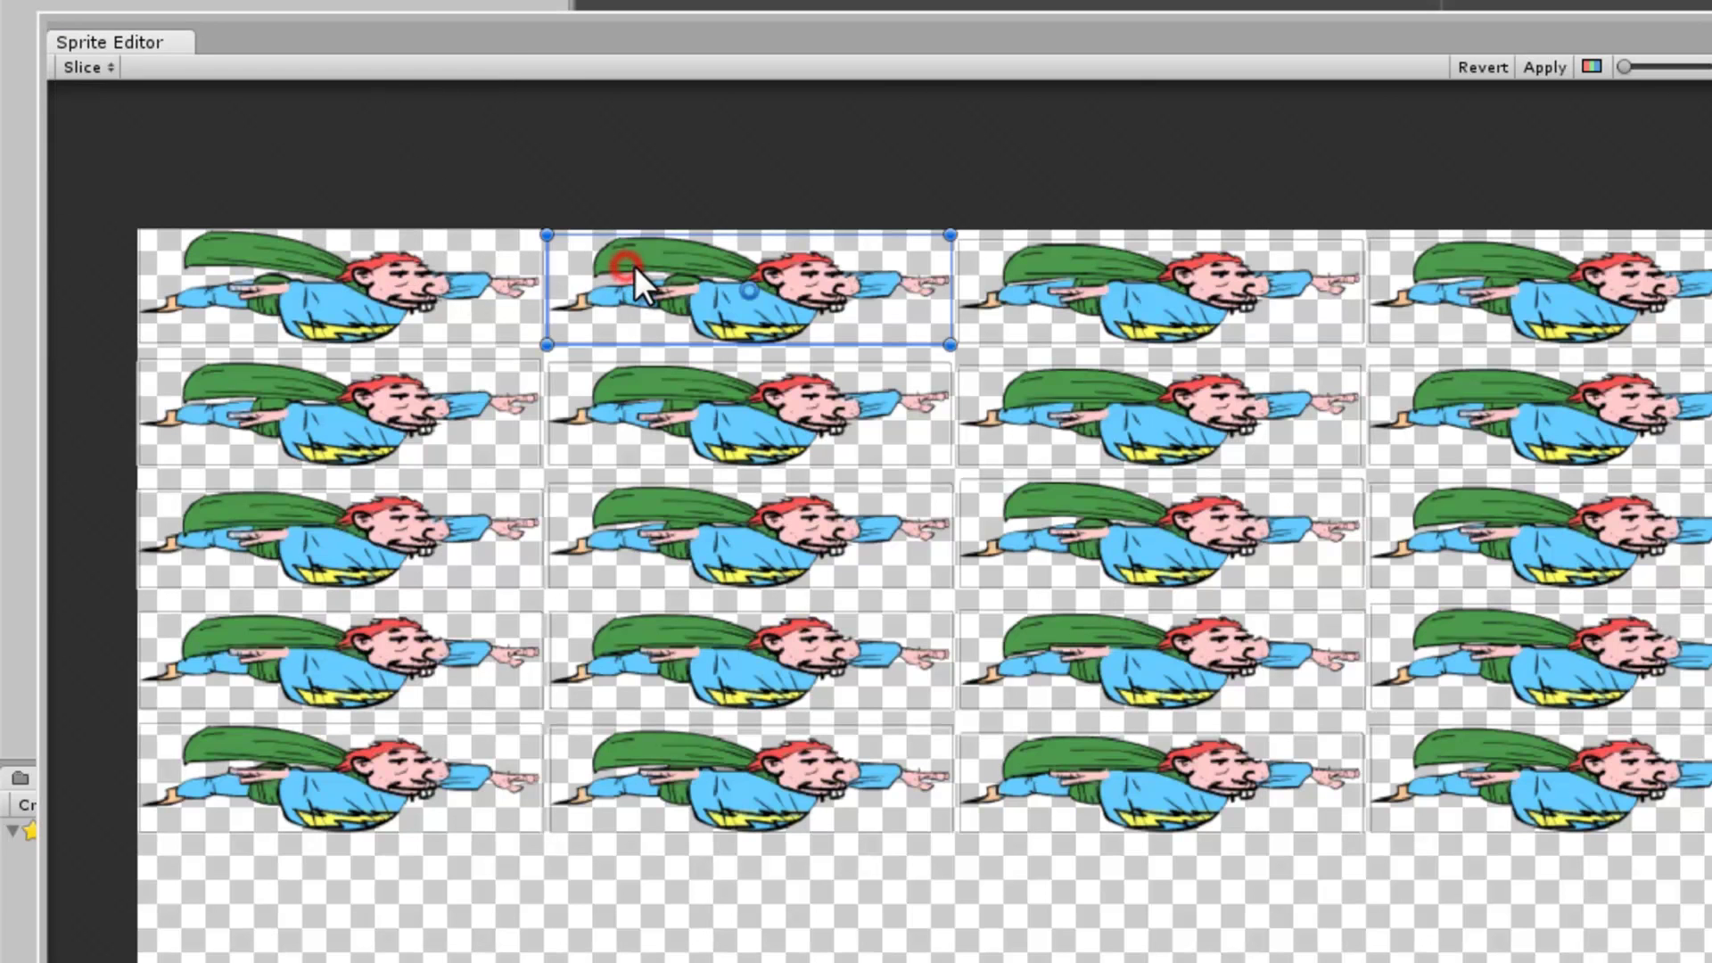
Check the second to fourth frame outlines and apply the slicing
click(442, 275)
click(1107, 293)
click(1523, 321)
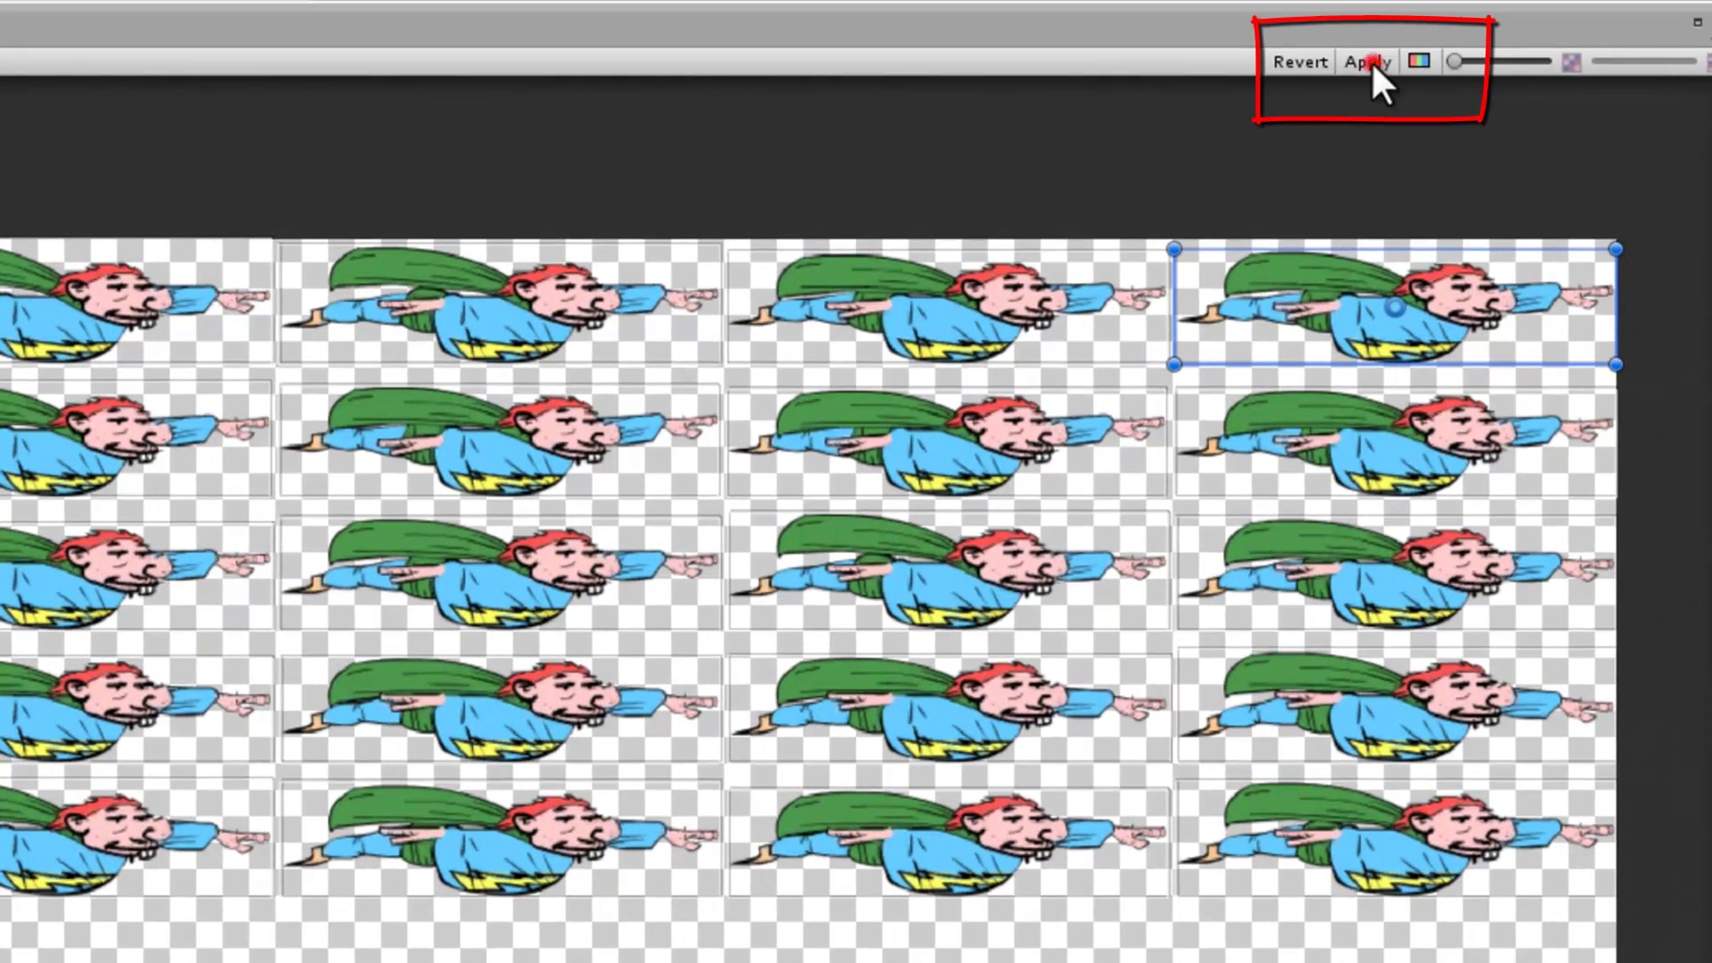
click(1538, 68)
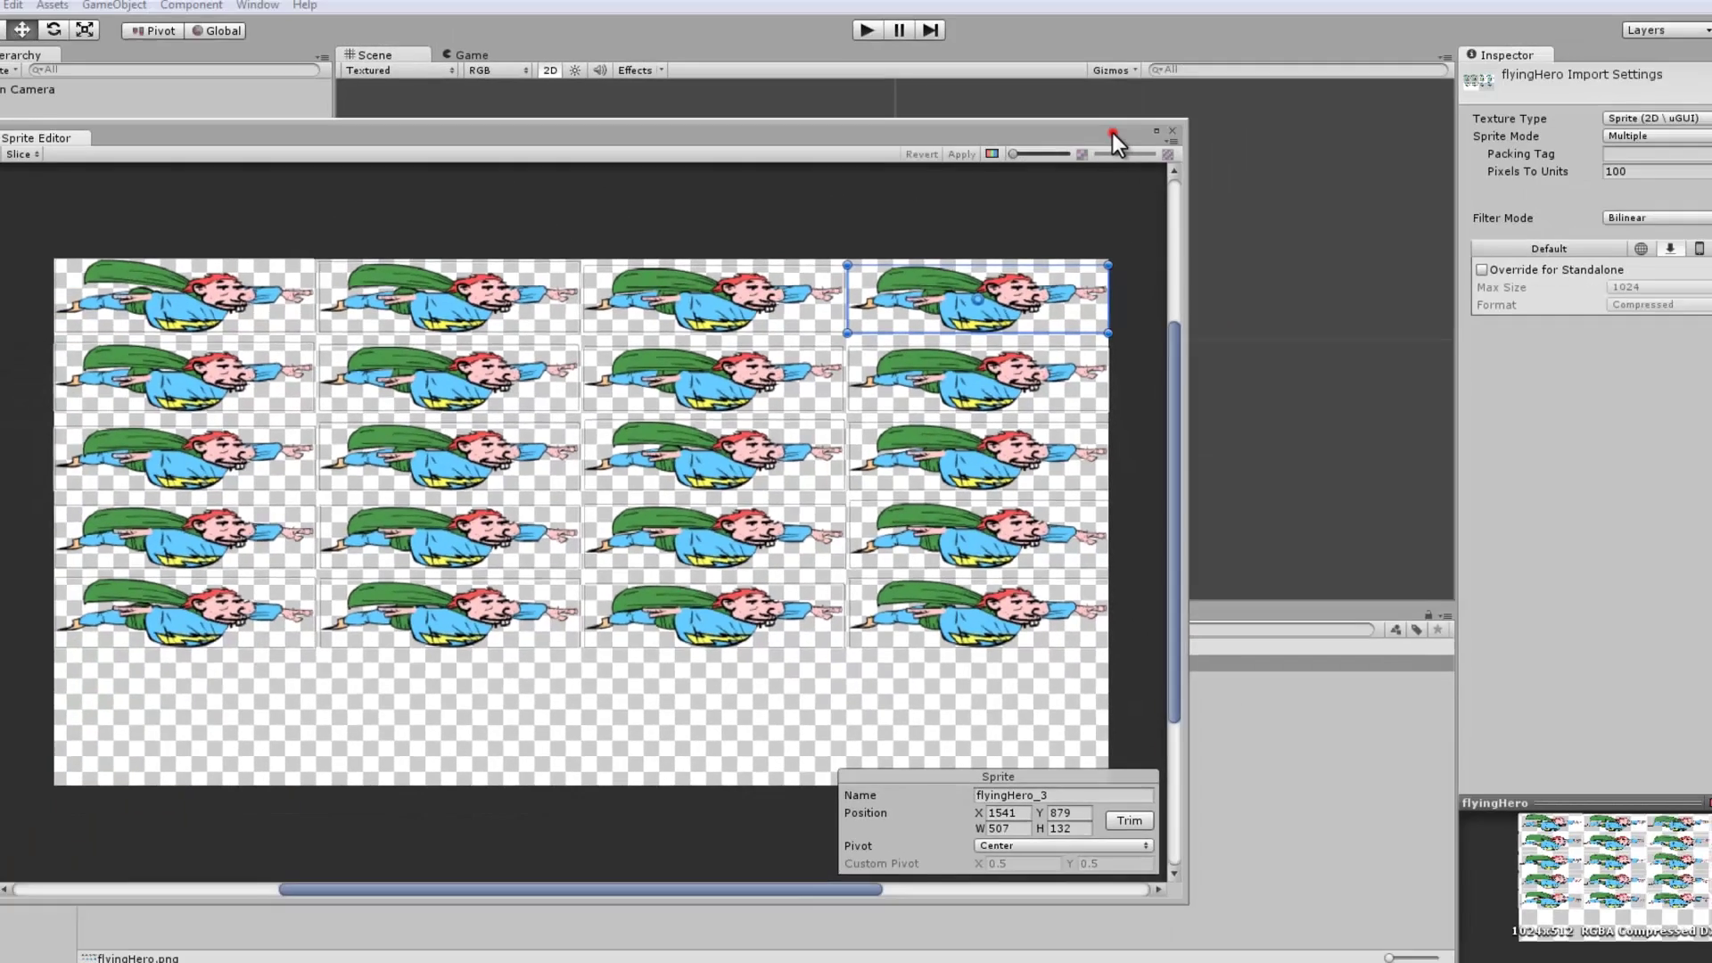
mouse_move(1111, 132)
mouse_down()
mouse_move(815, 590)
mouse_move(733, 649)
mouse_up()
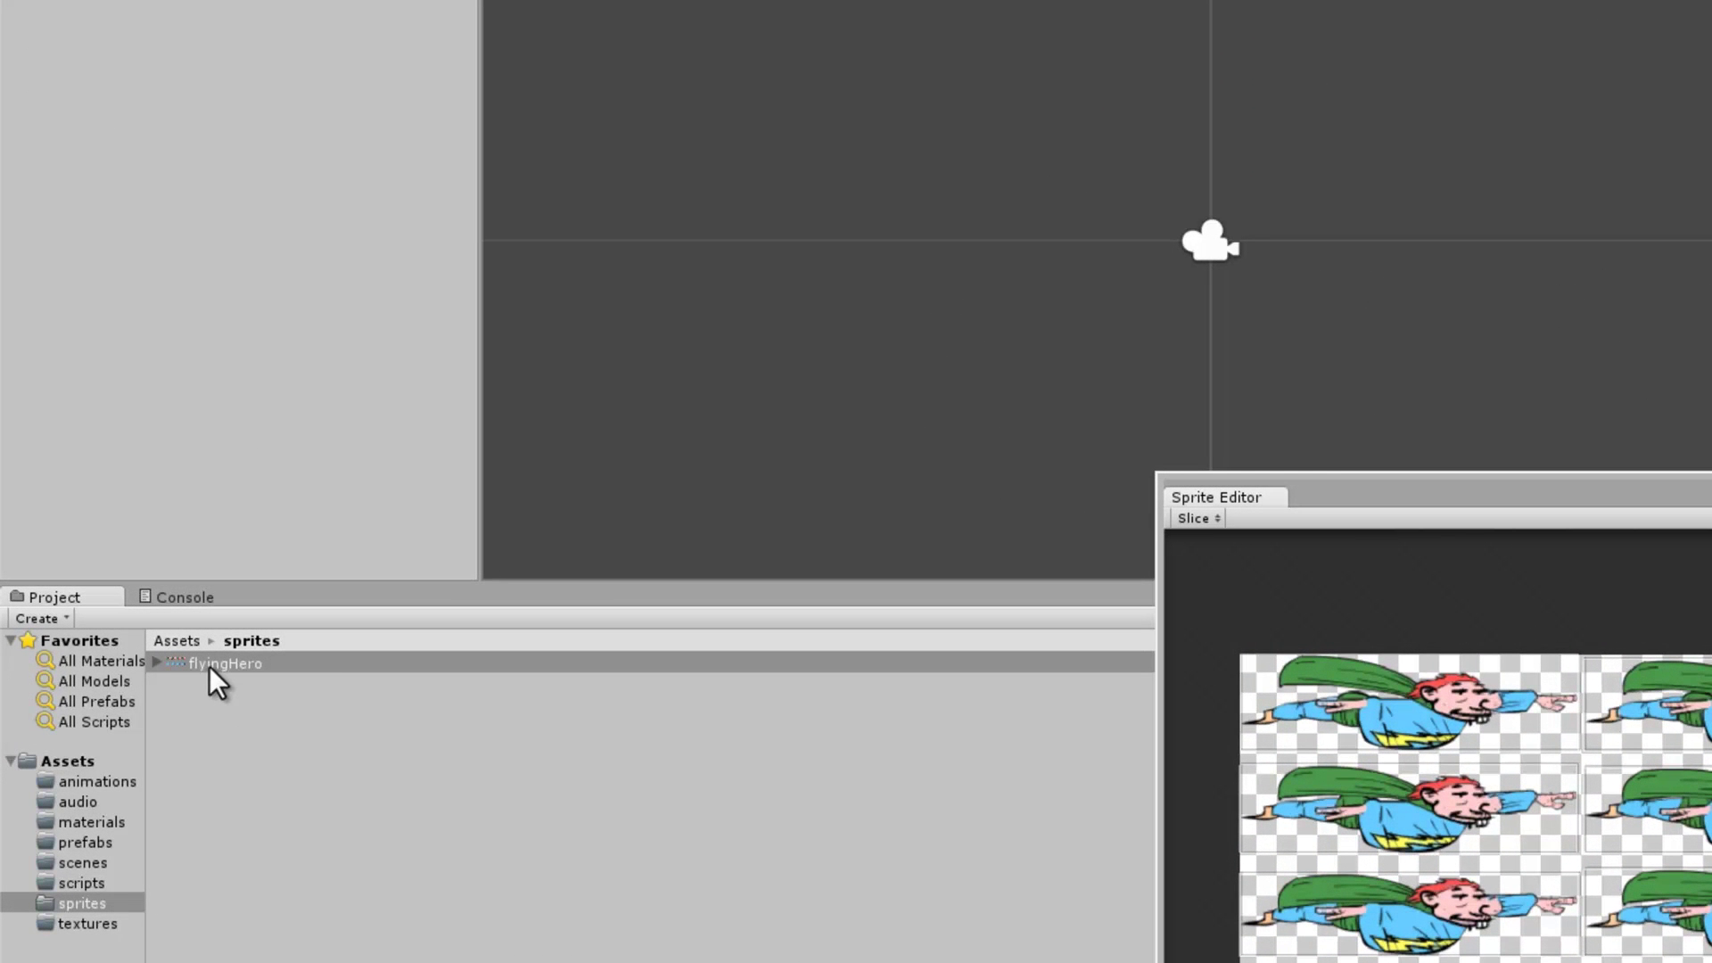
Drag the sliced flyingHero frames into the Scene view as an animation
drag(211, 666, 826, 510)
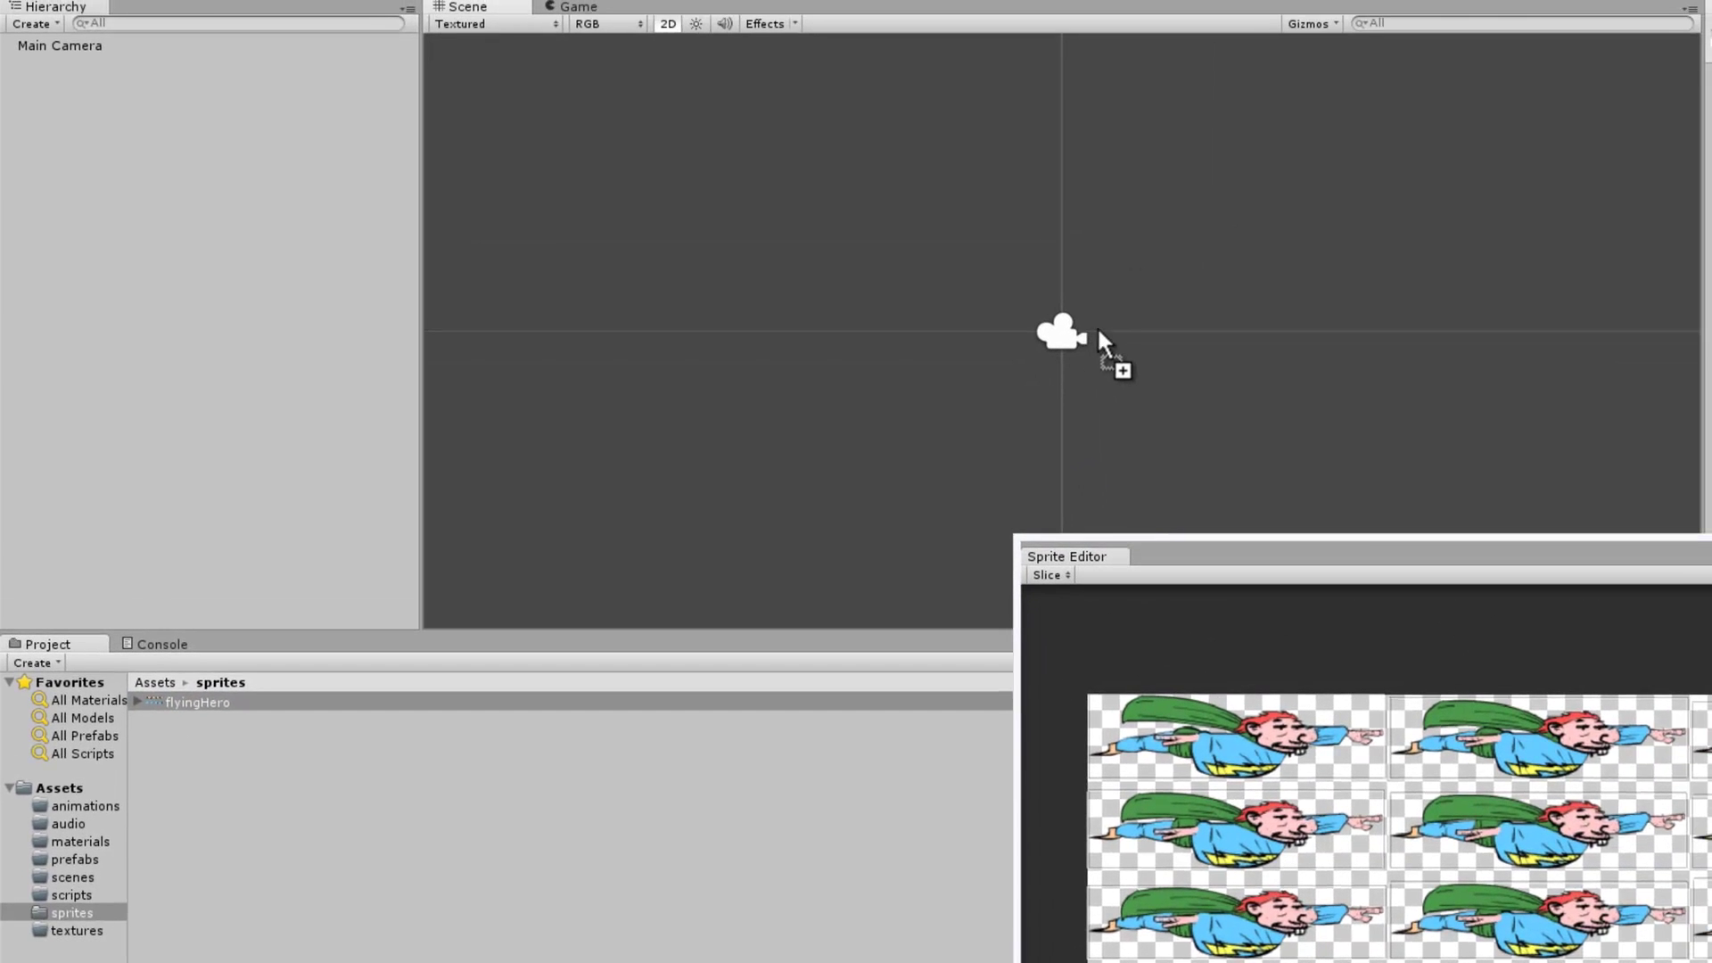
drag(1106, 336, 1100, 331)
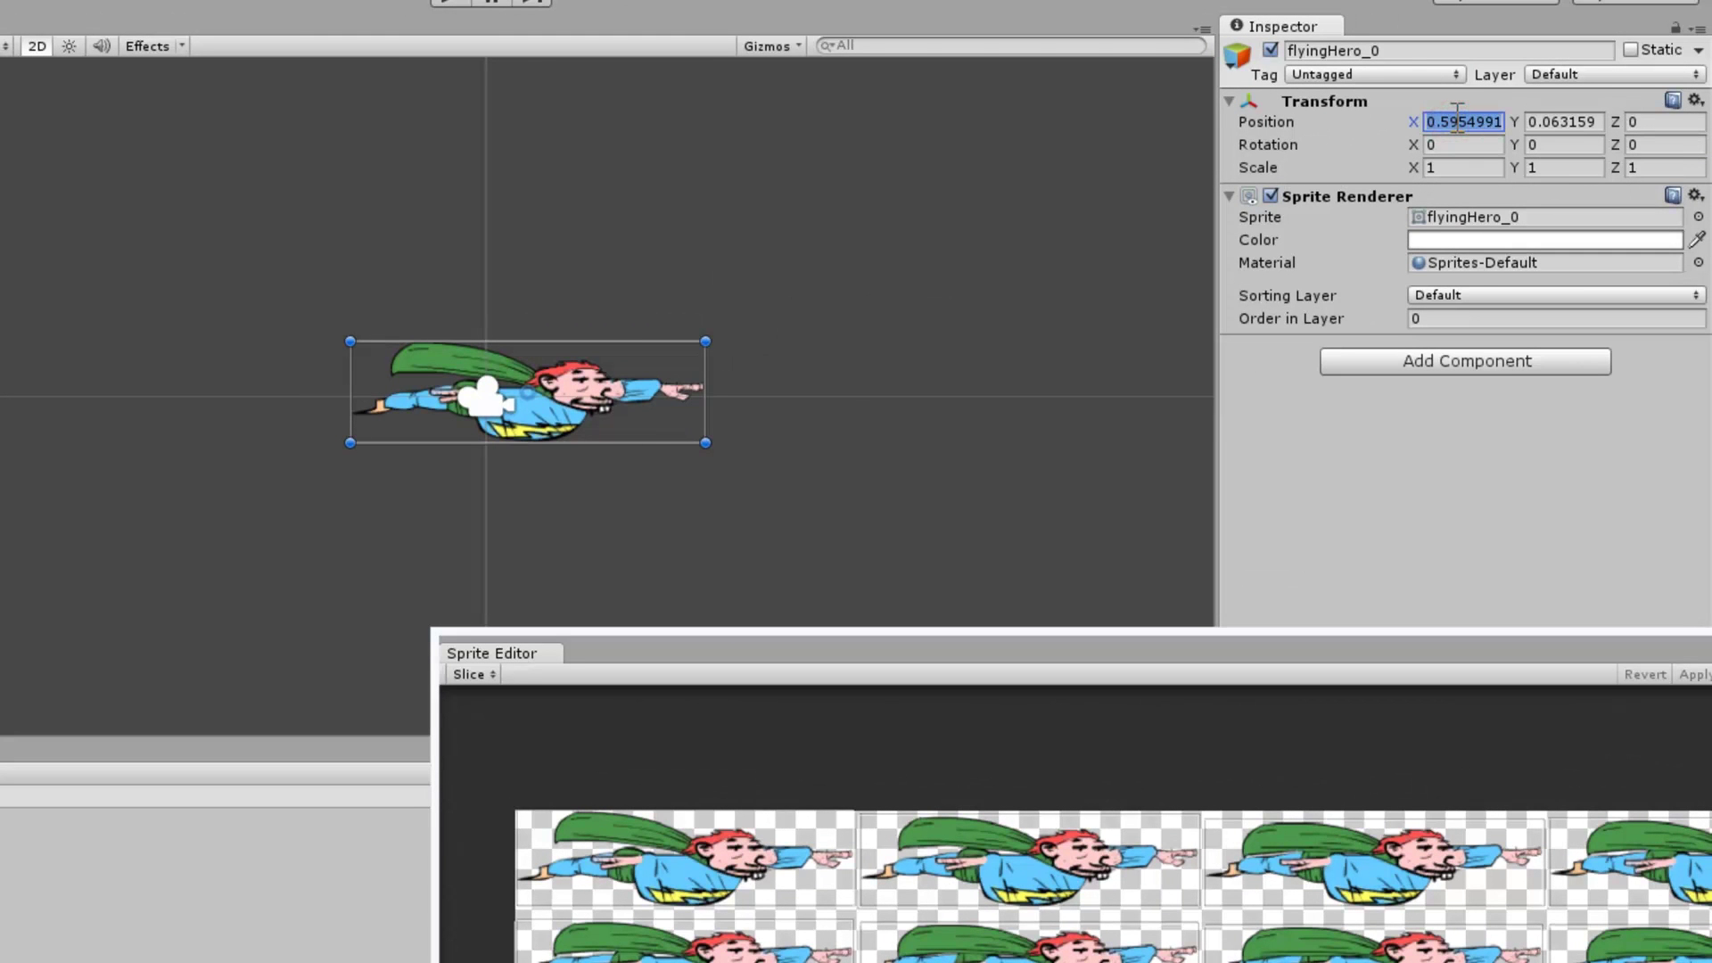
Set the hero's Transform Position X and Y to 0
text(0)
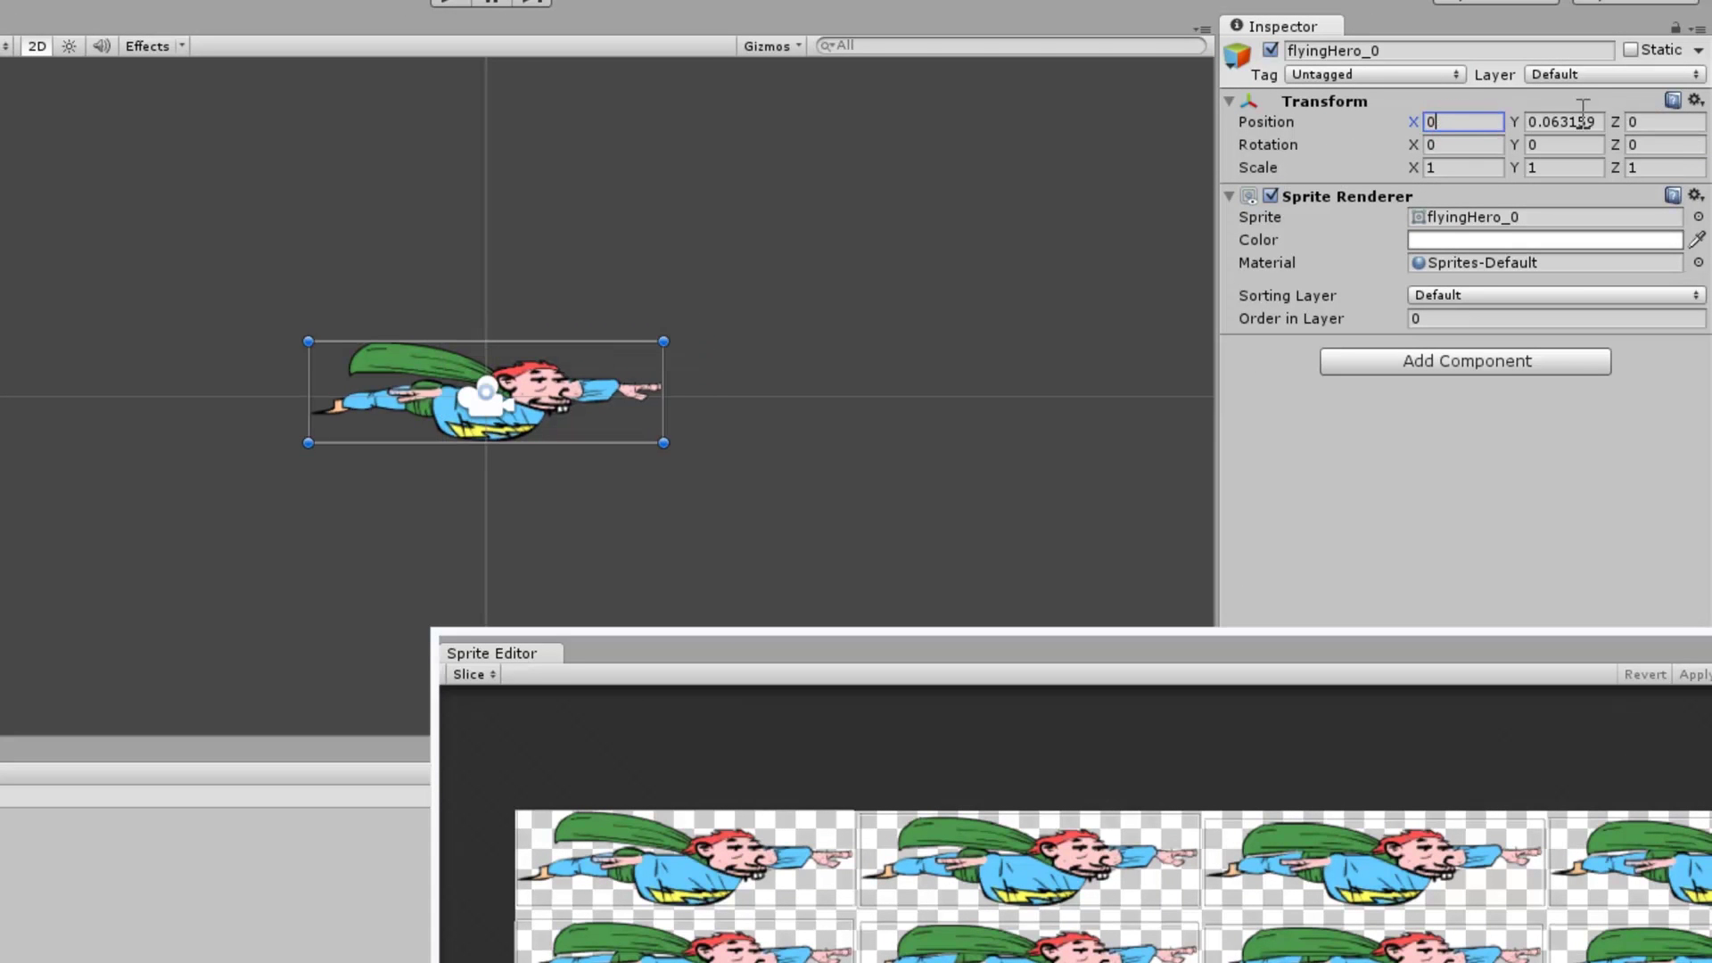
click(1582, 121)
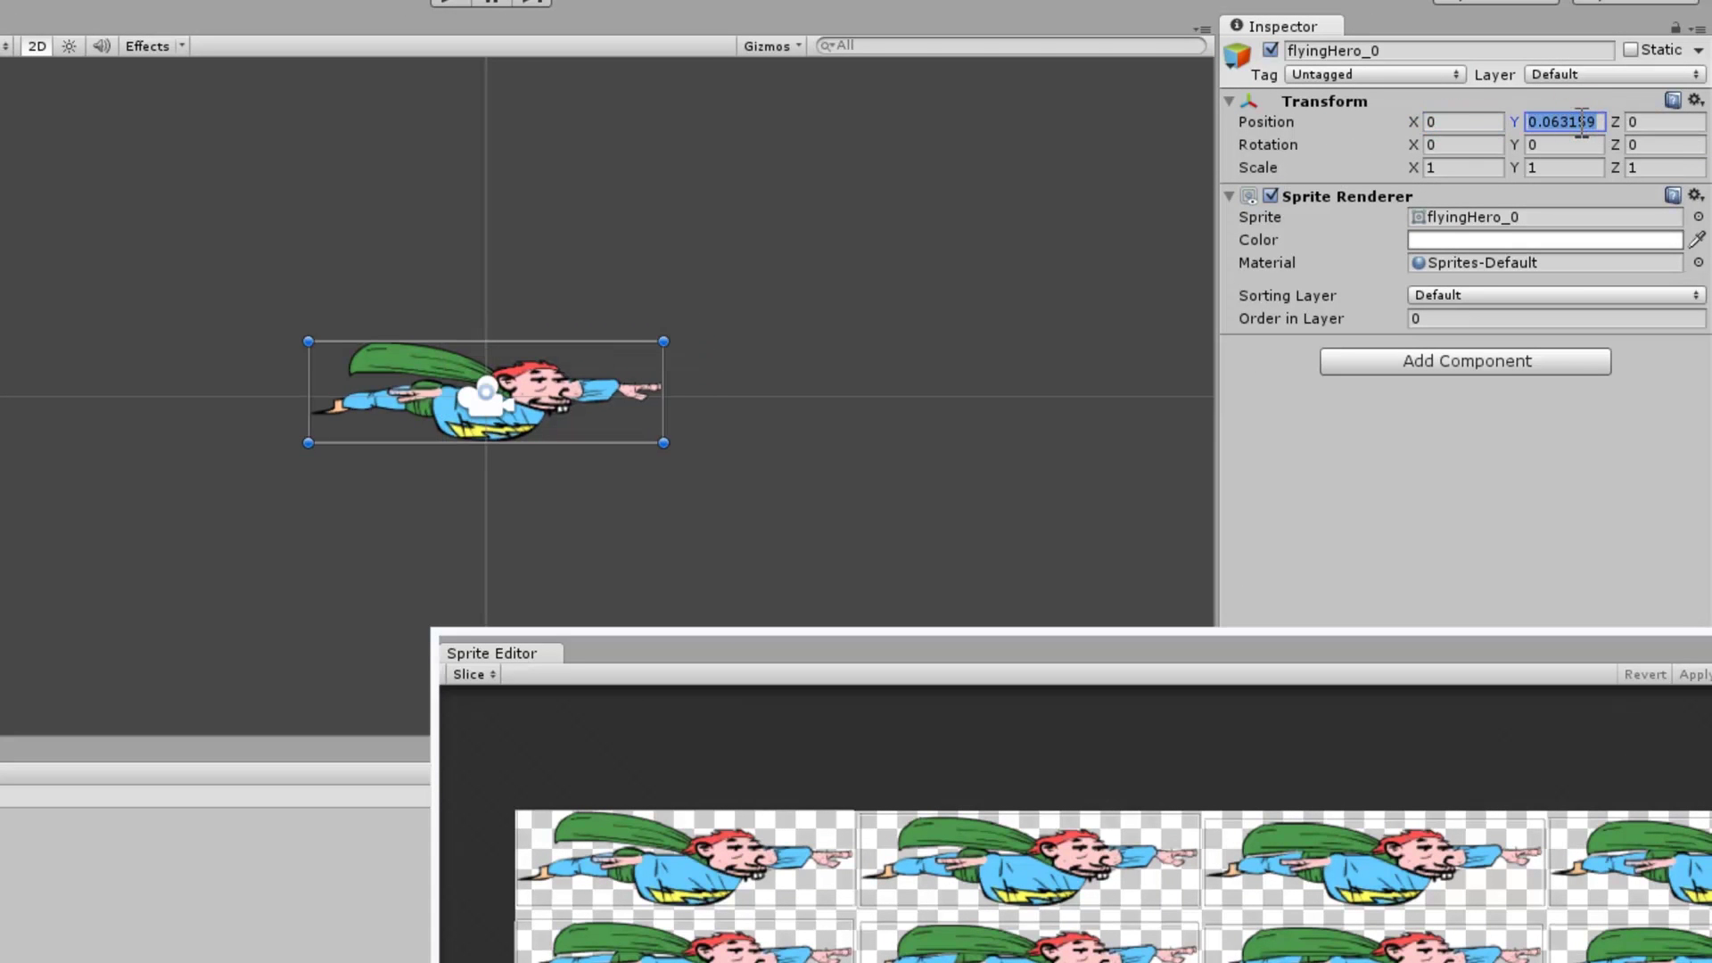
text(0)
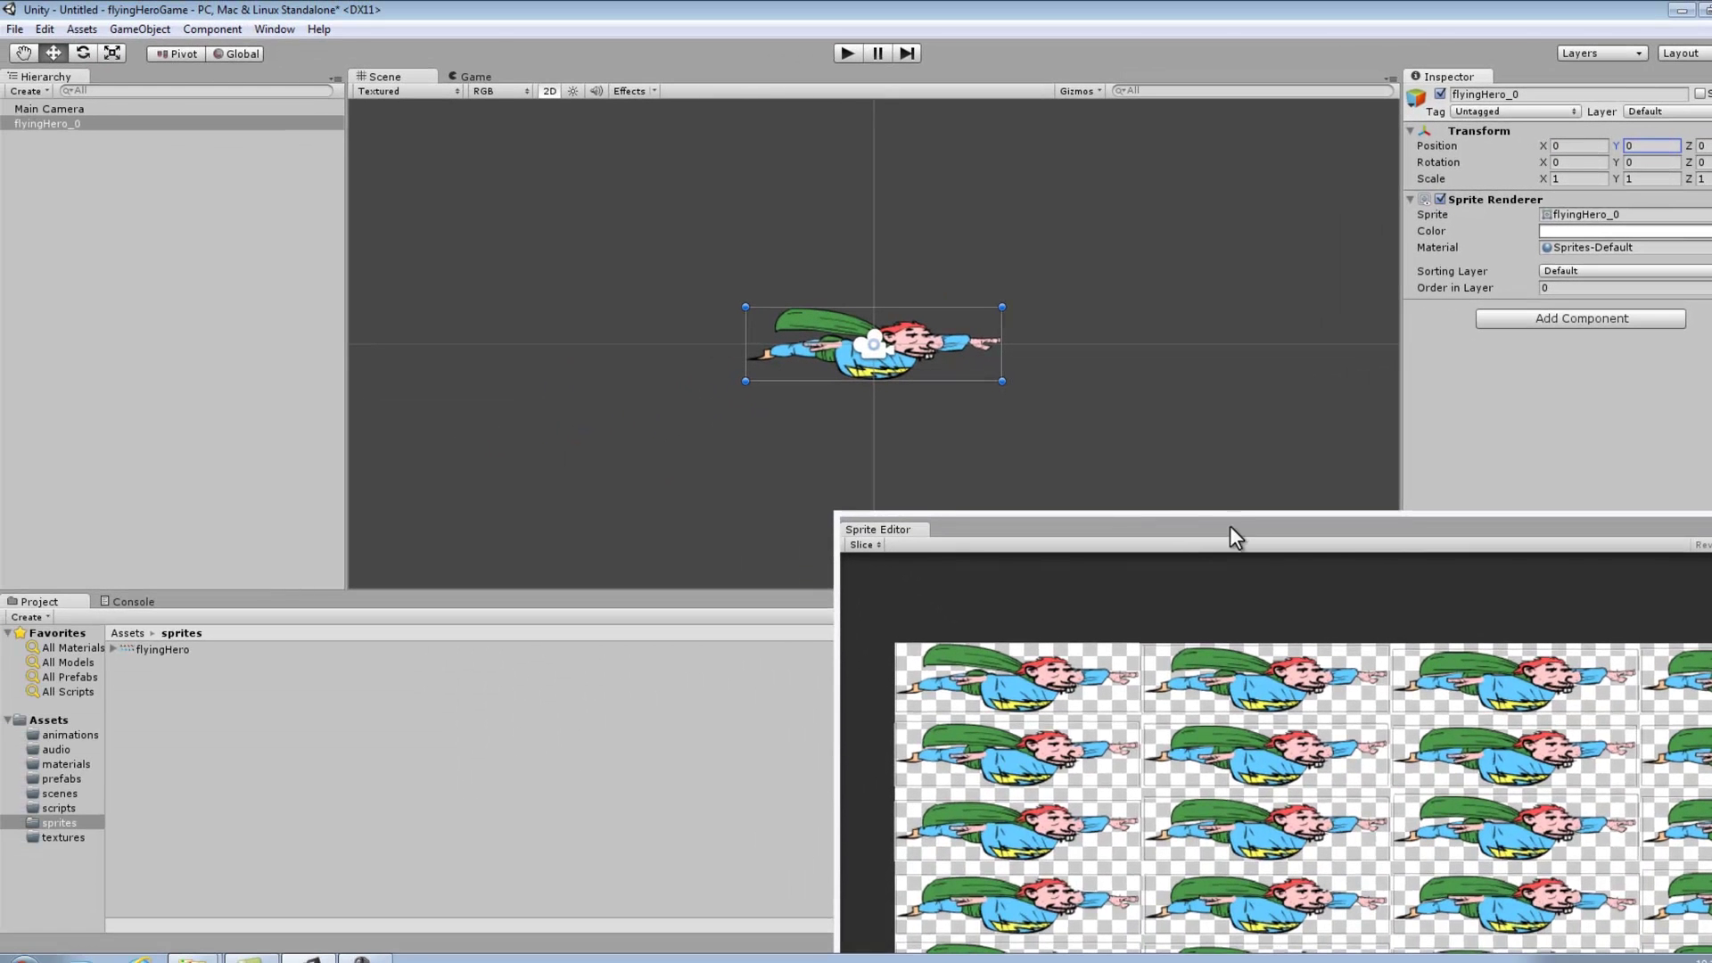
Play the scene to preview the flying animation, then stop it
drag(1255, 524, 1115, 504)
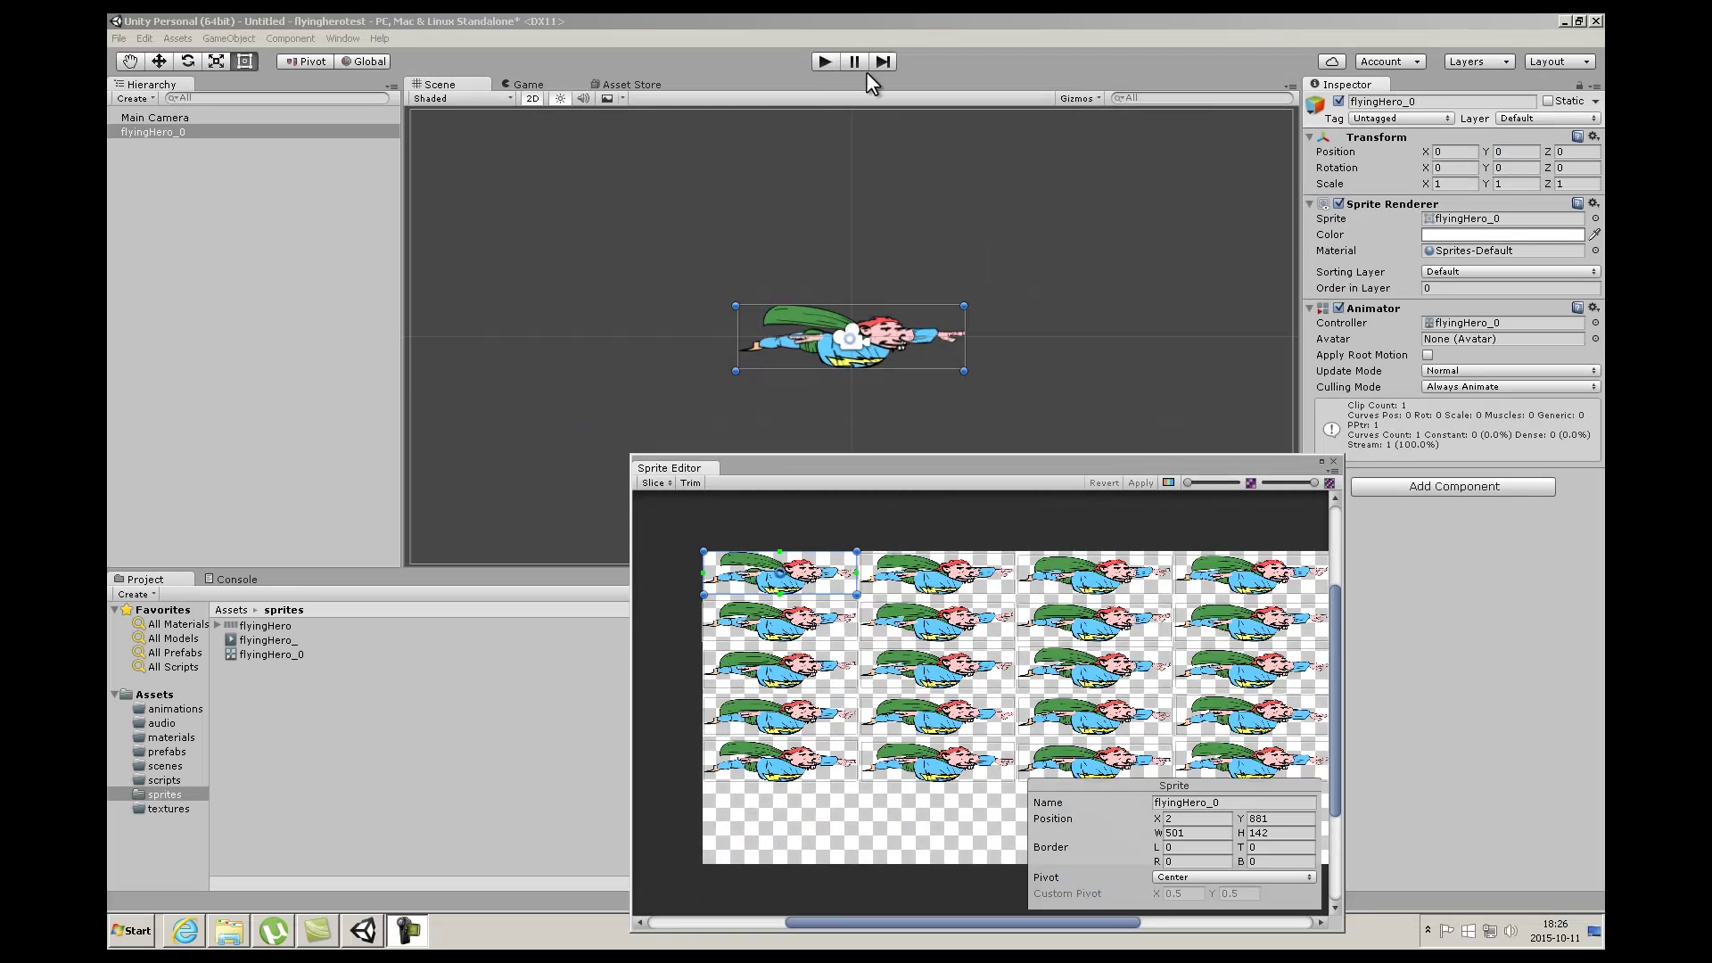
click(821, 62)
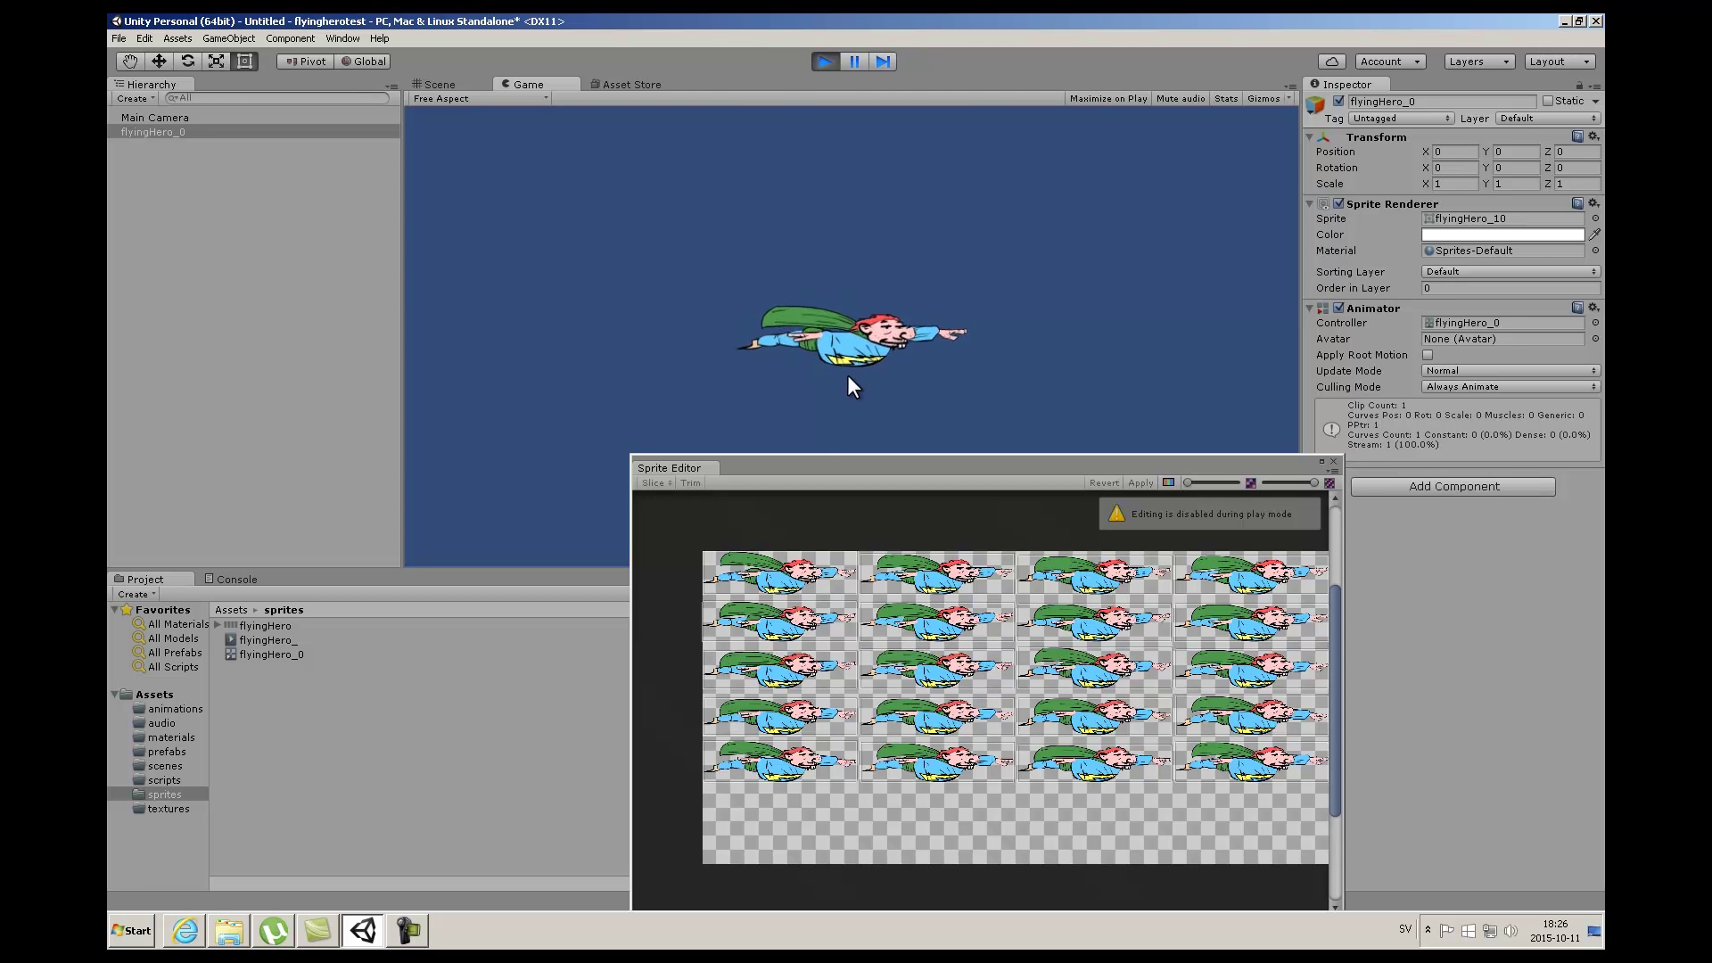
click(822, 61)
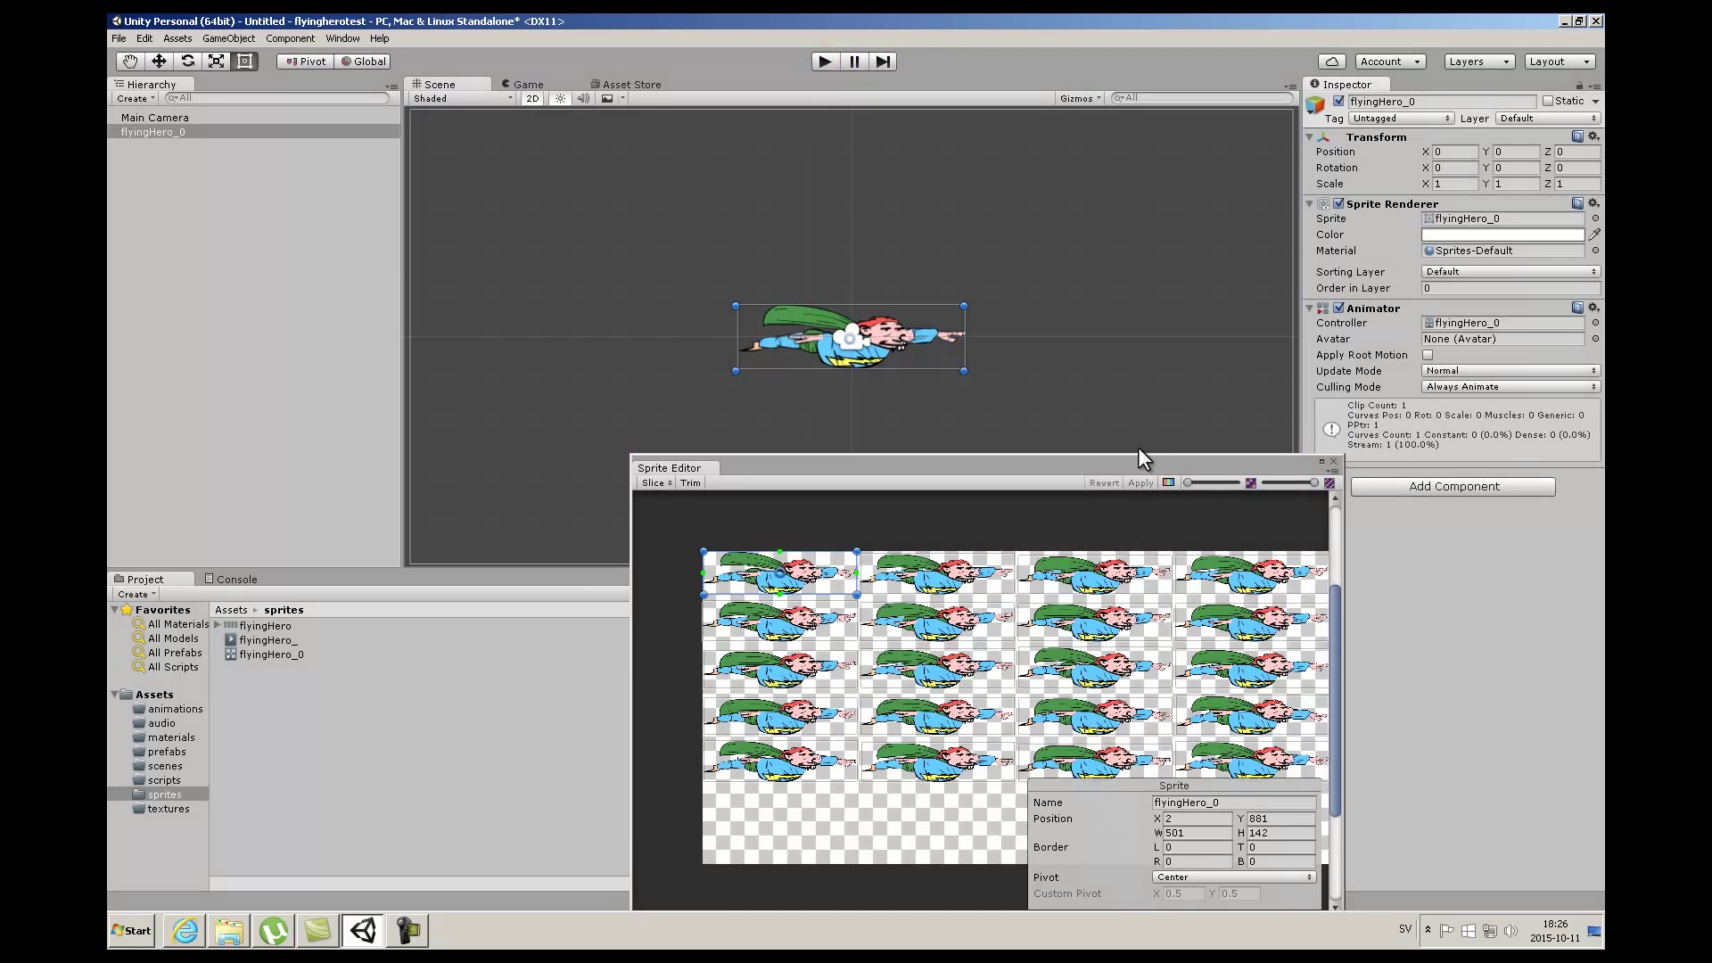
drag(1137, 463, 901, 399)
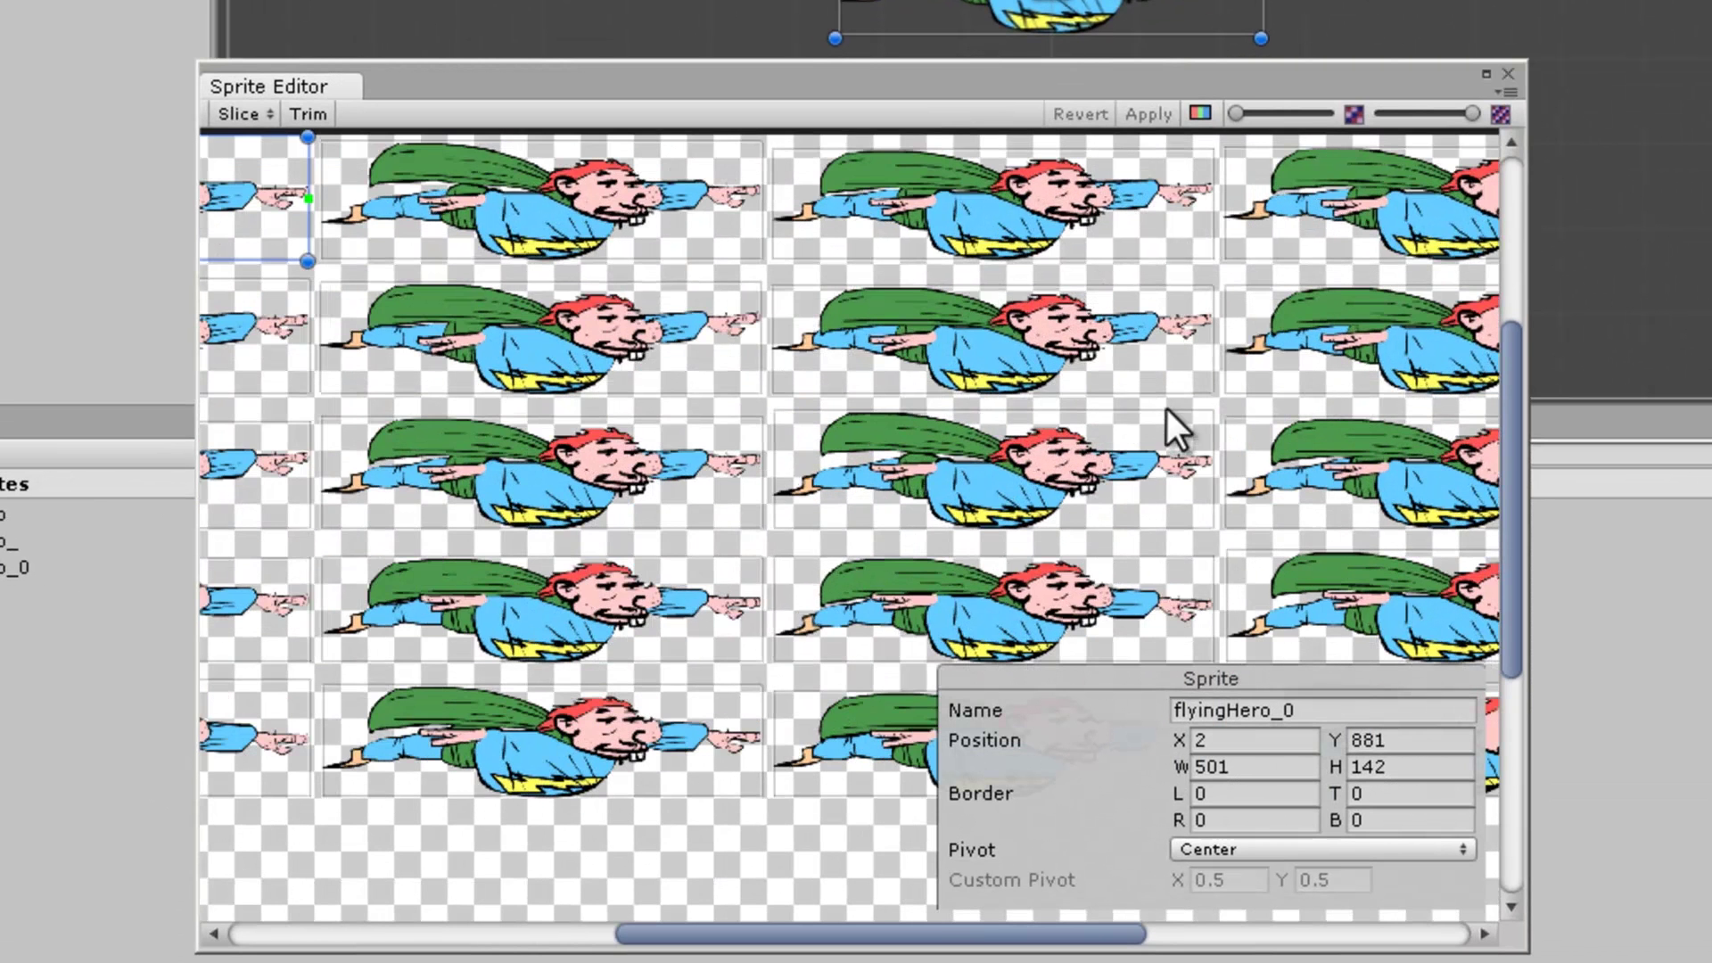
Re-slice the sheet automatically with a Bottom Left pivot and apply the slicing
mouse_move(726, 420)
middle_down()
mouse_move(1192, 477)
mouse_move(1199, 499)
mouse_move(1165, 497)
middle_up()
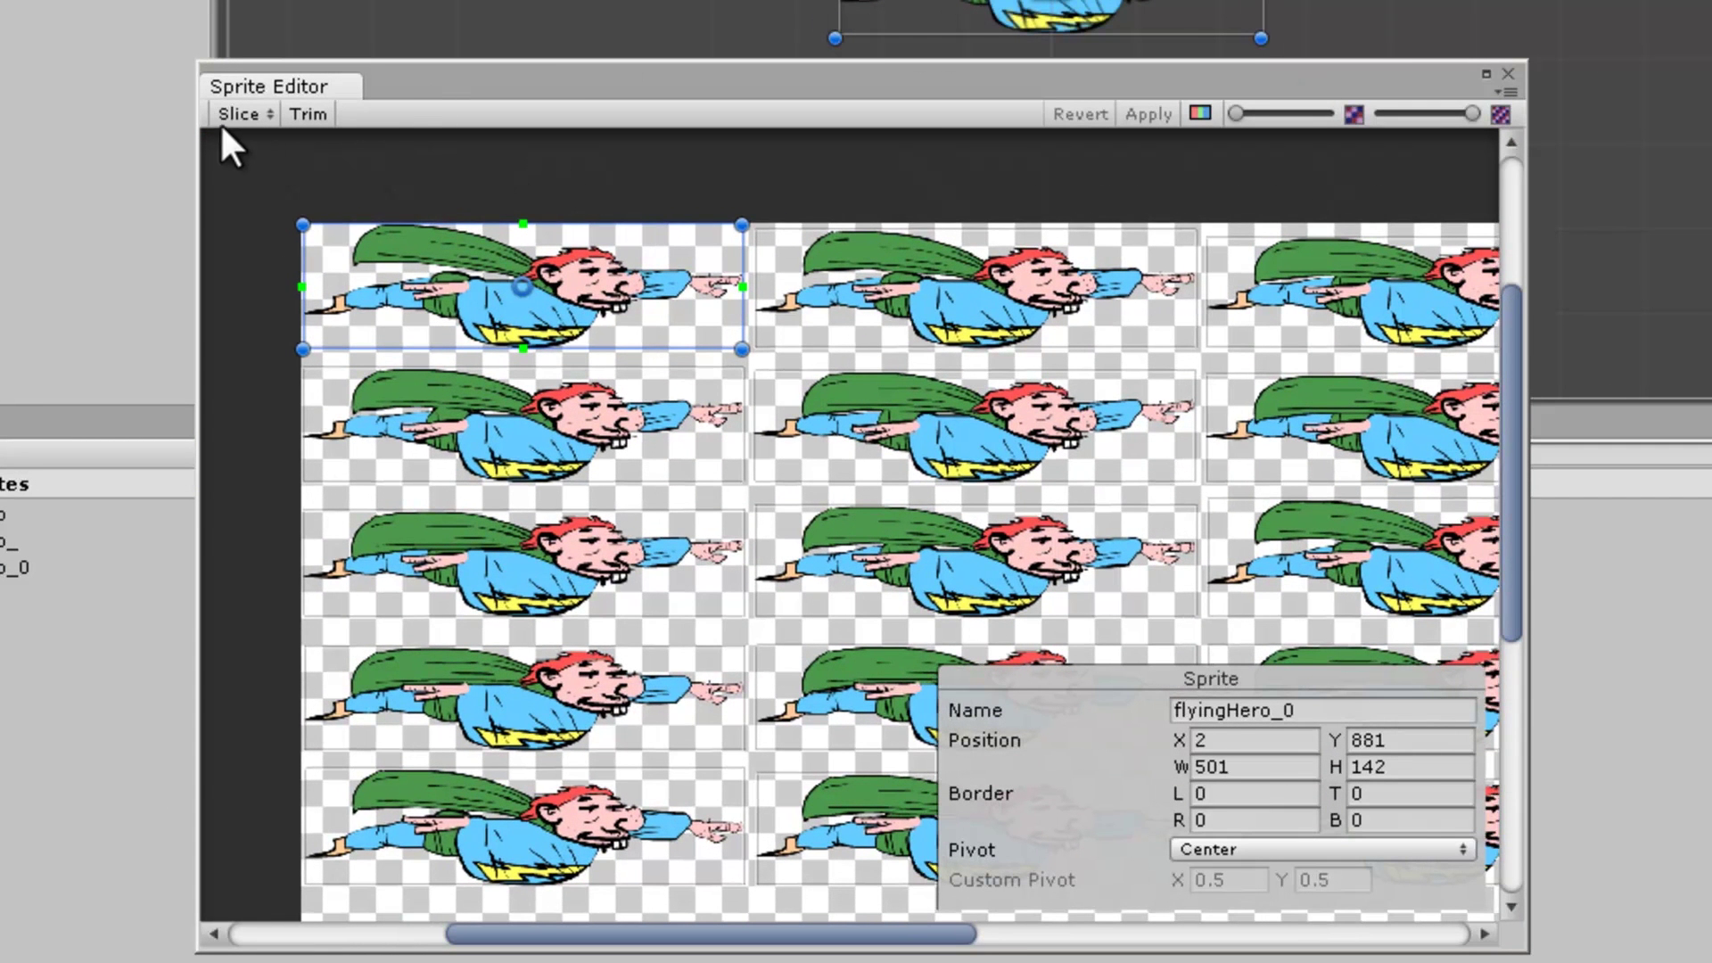
click(258, 112)
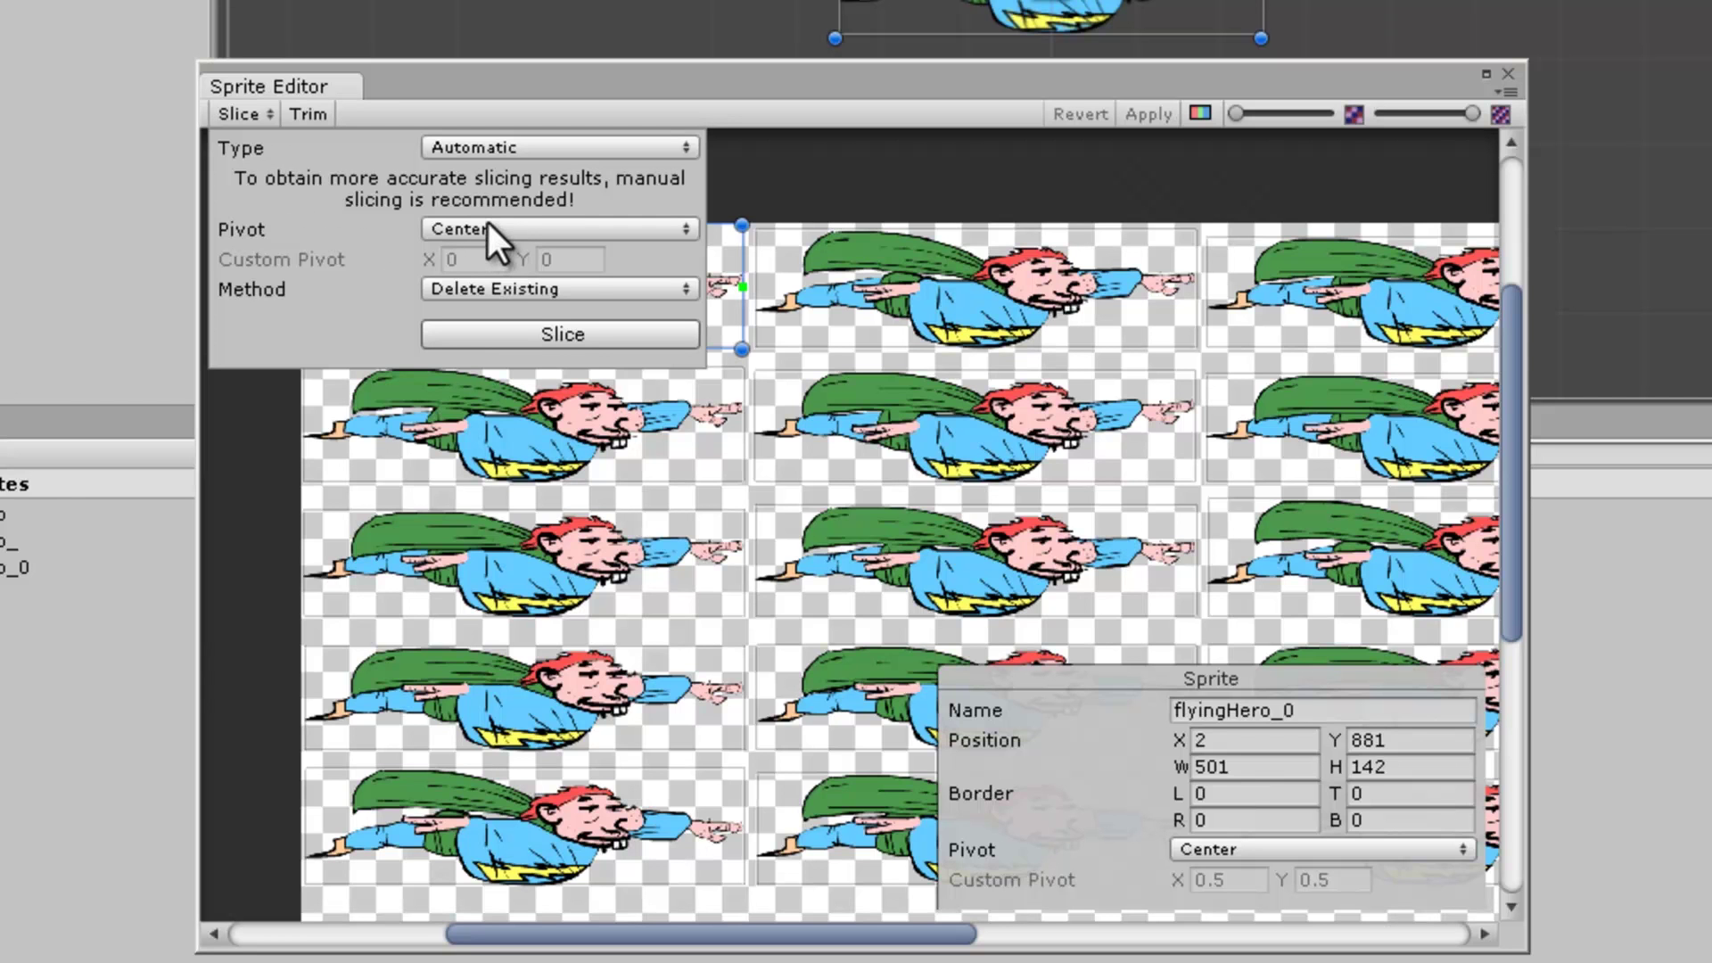
click(546, 228)
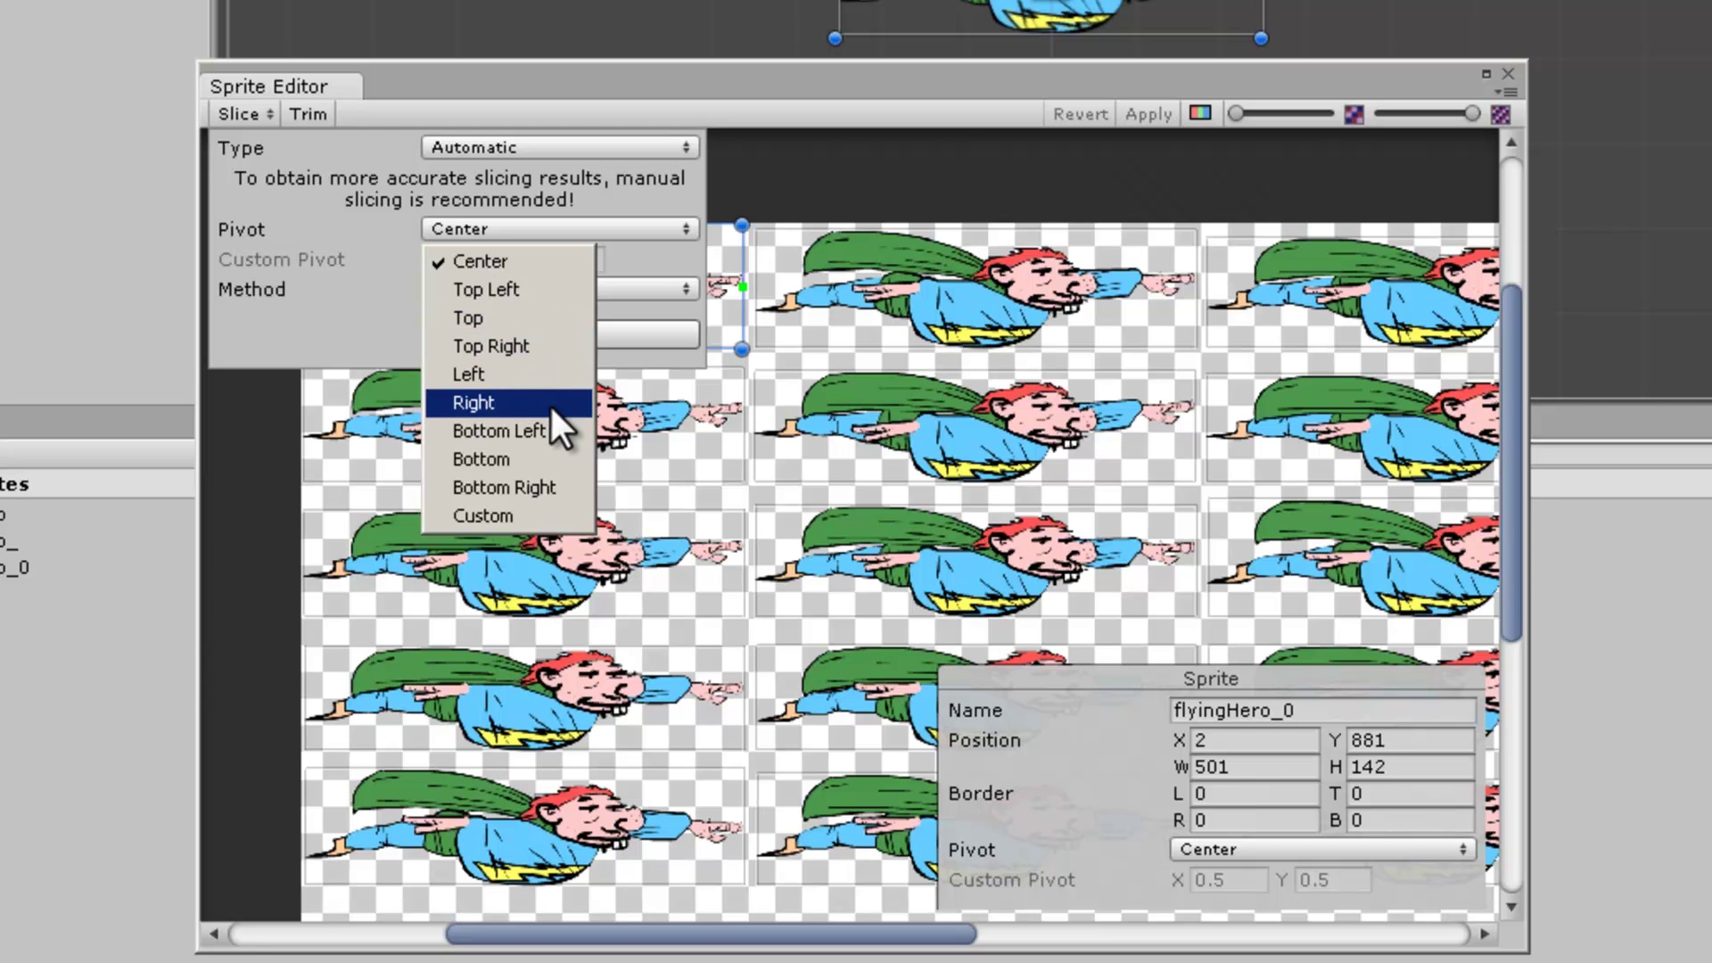
click(517, 434)
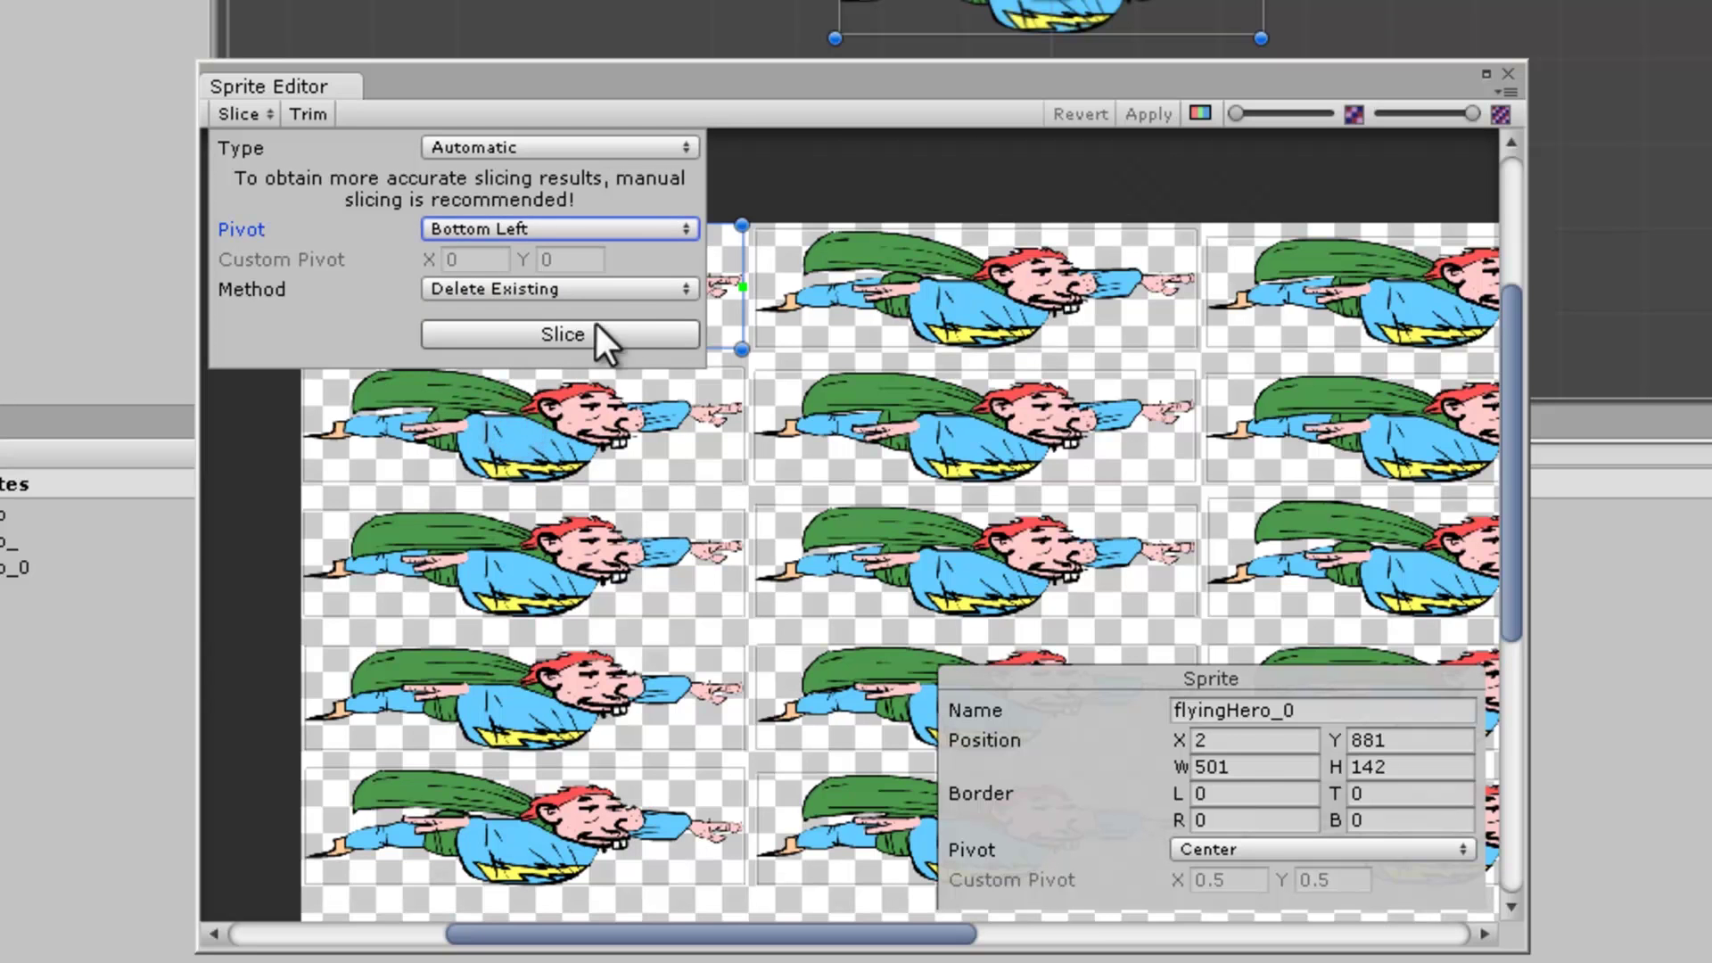
click(554, 334)
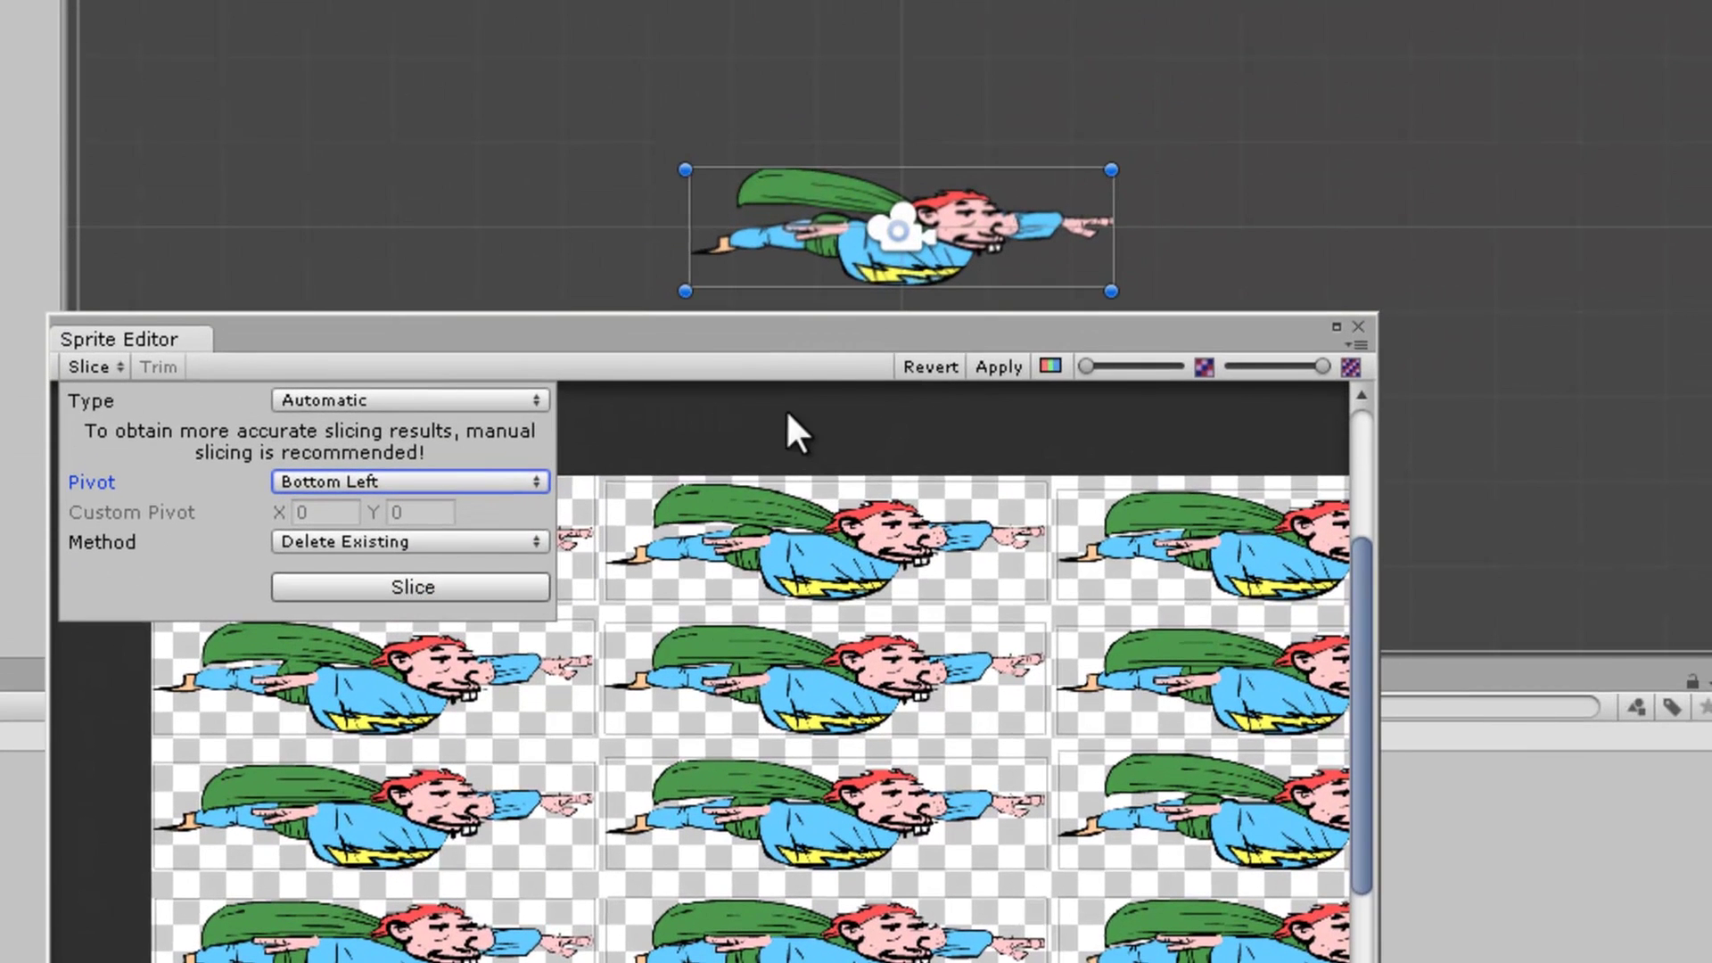
click(991, 366)
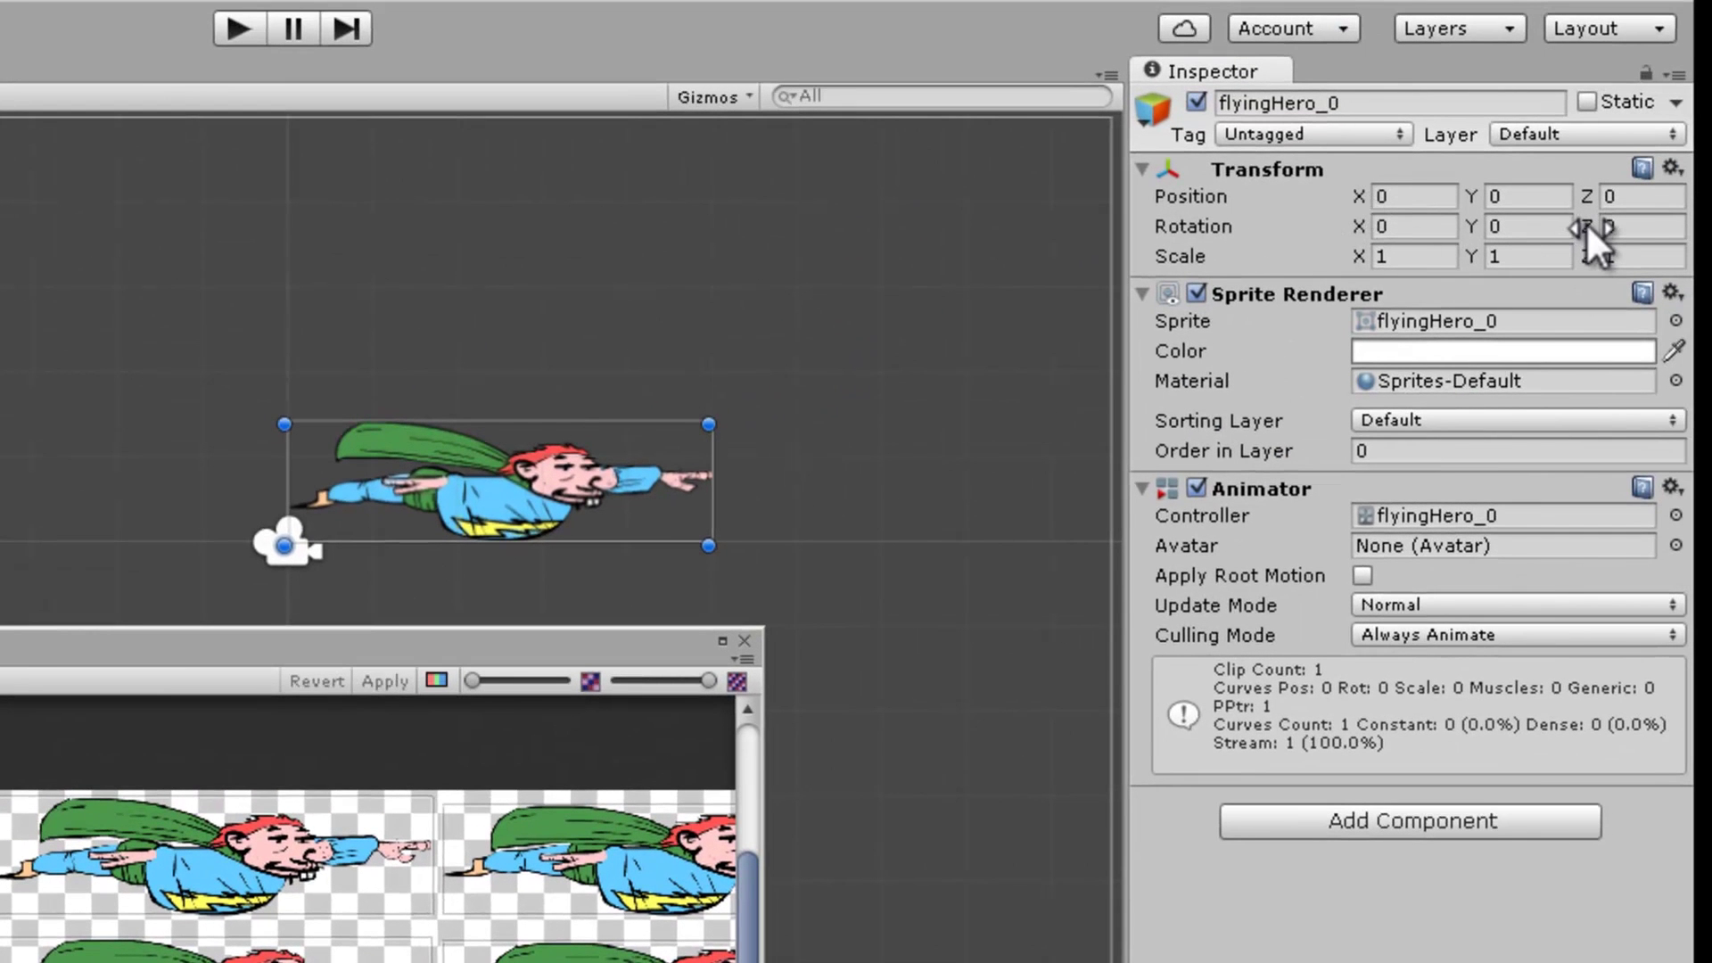
Tilt the hero by varying Rotation Z, reset Z to 0, then play the scene
drag(1586, 226, 833, 196)
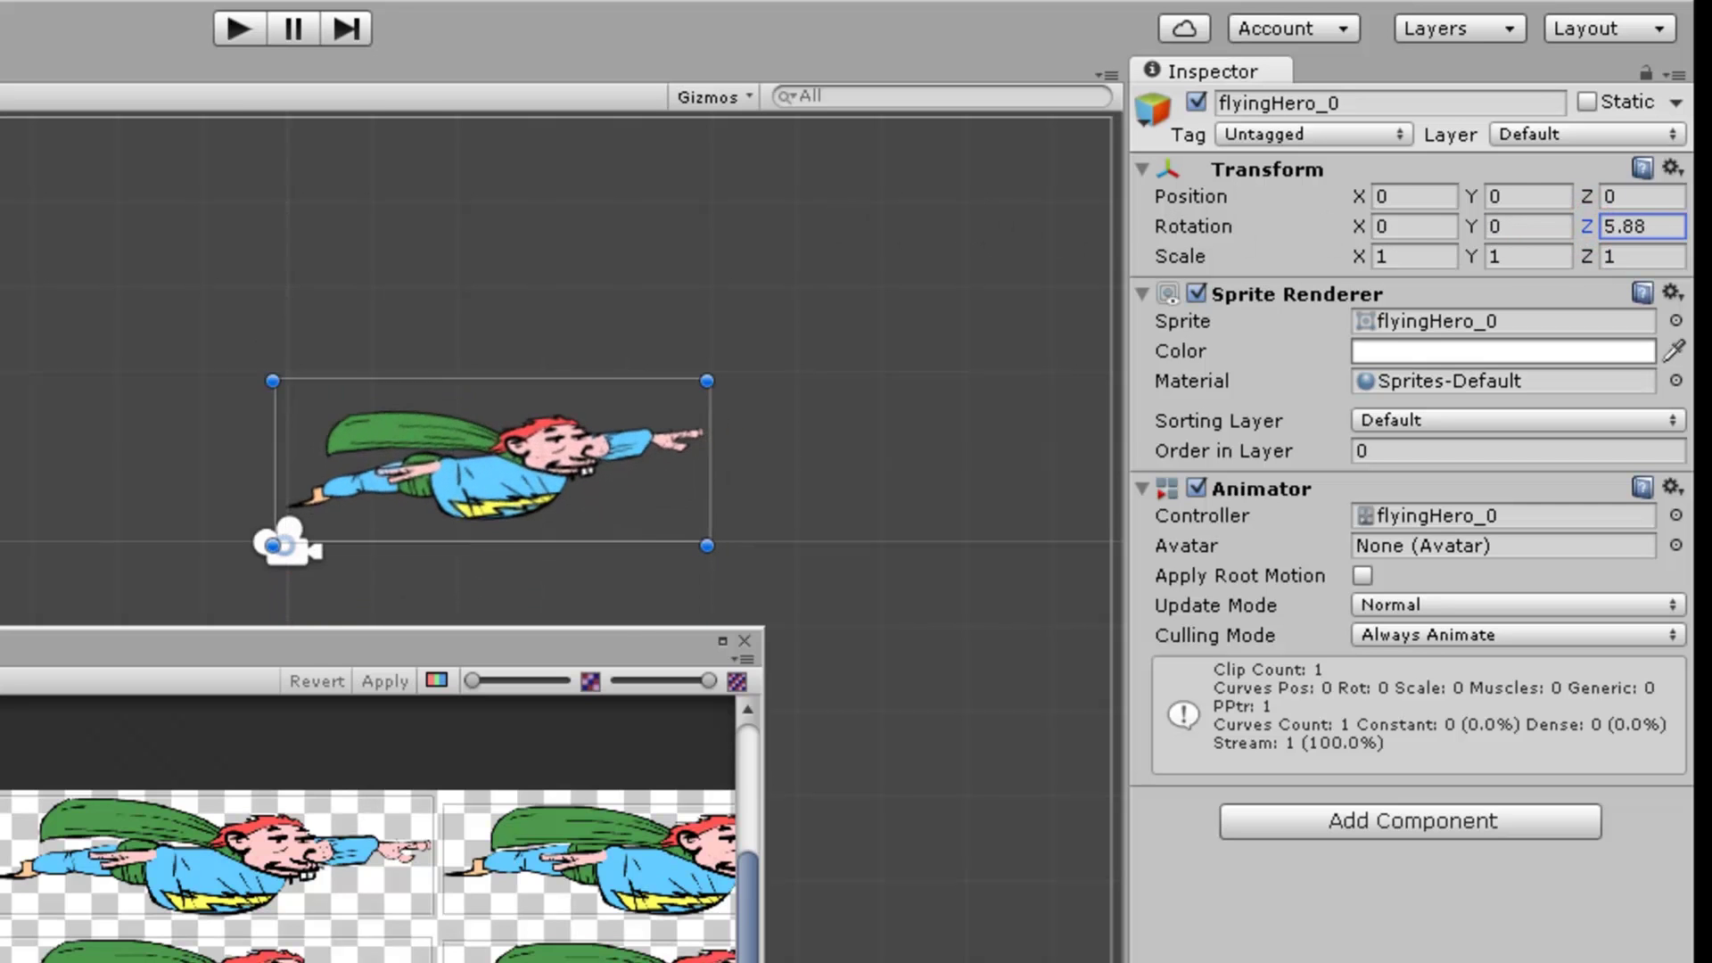
mouse_move(836, 200)
mouse_down()
mouse_move(1711, 209)
mouse_move(1345, 222)
mouse_up()
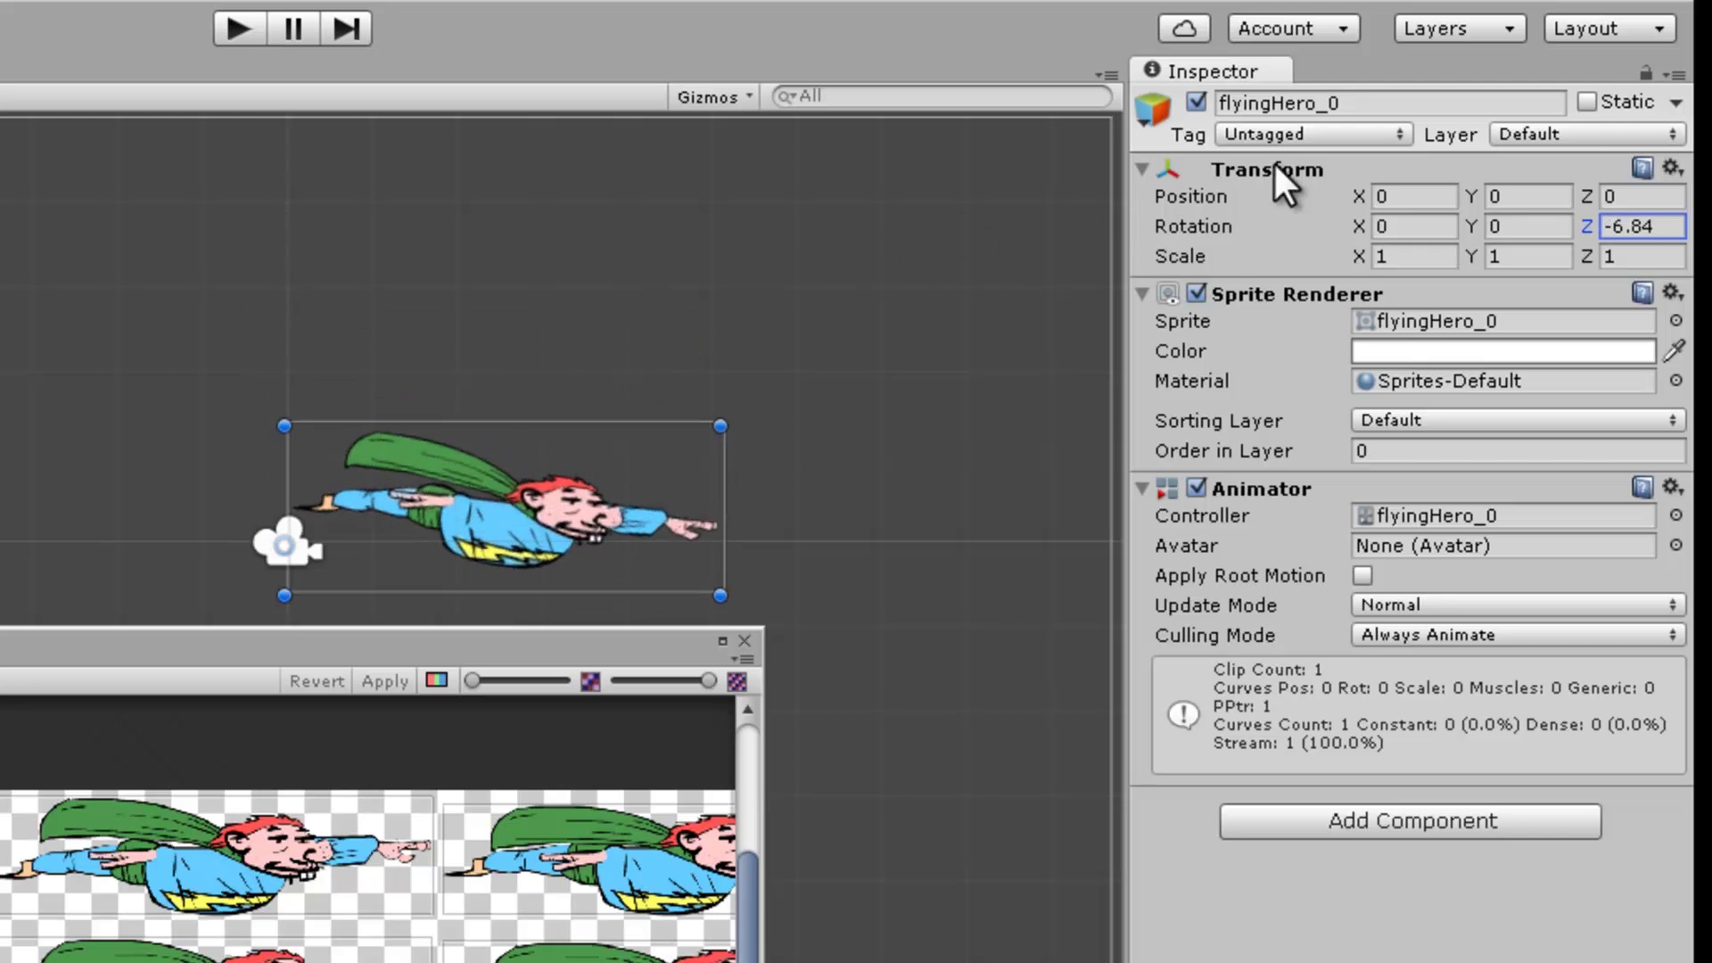
drag(1345, 222, 1273, 161)
text(0)
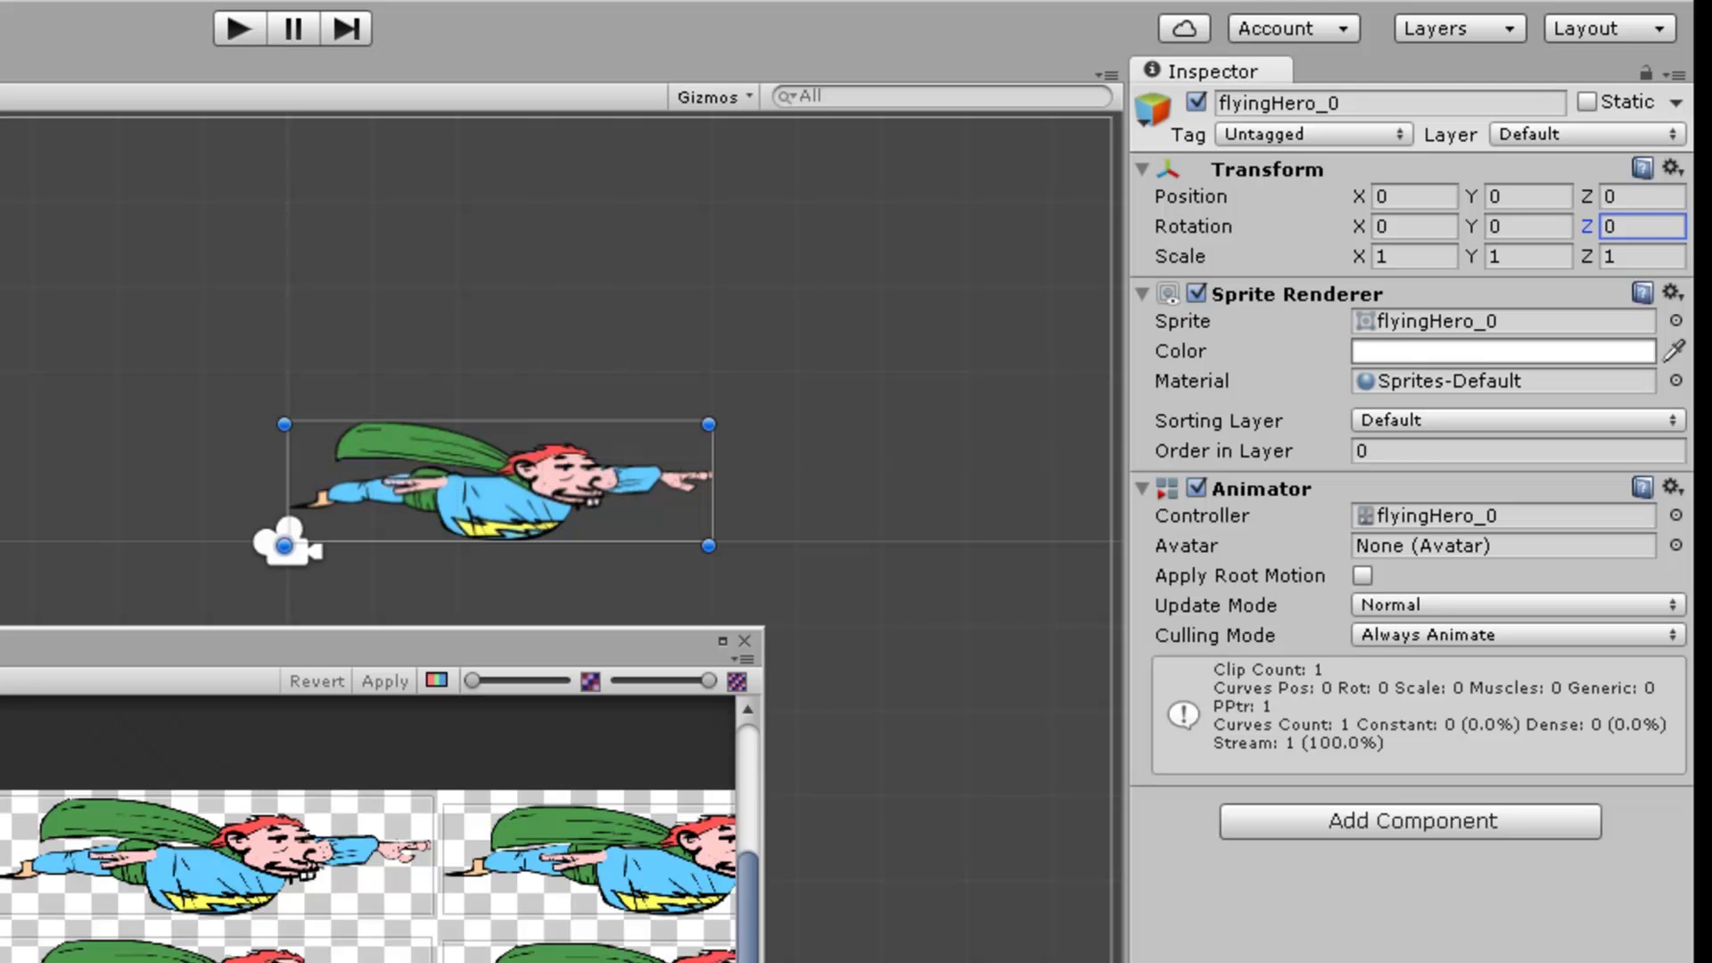
click(233, 26)
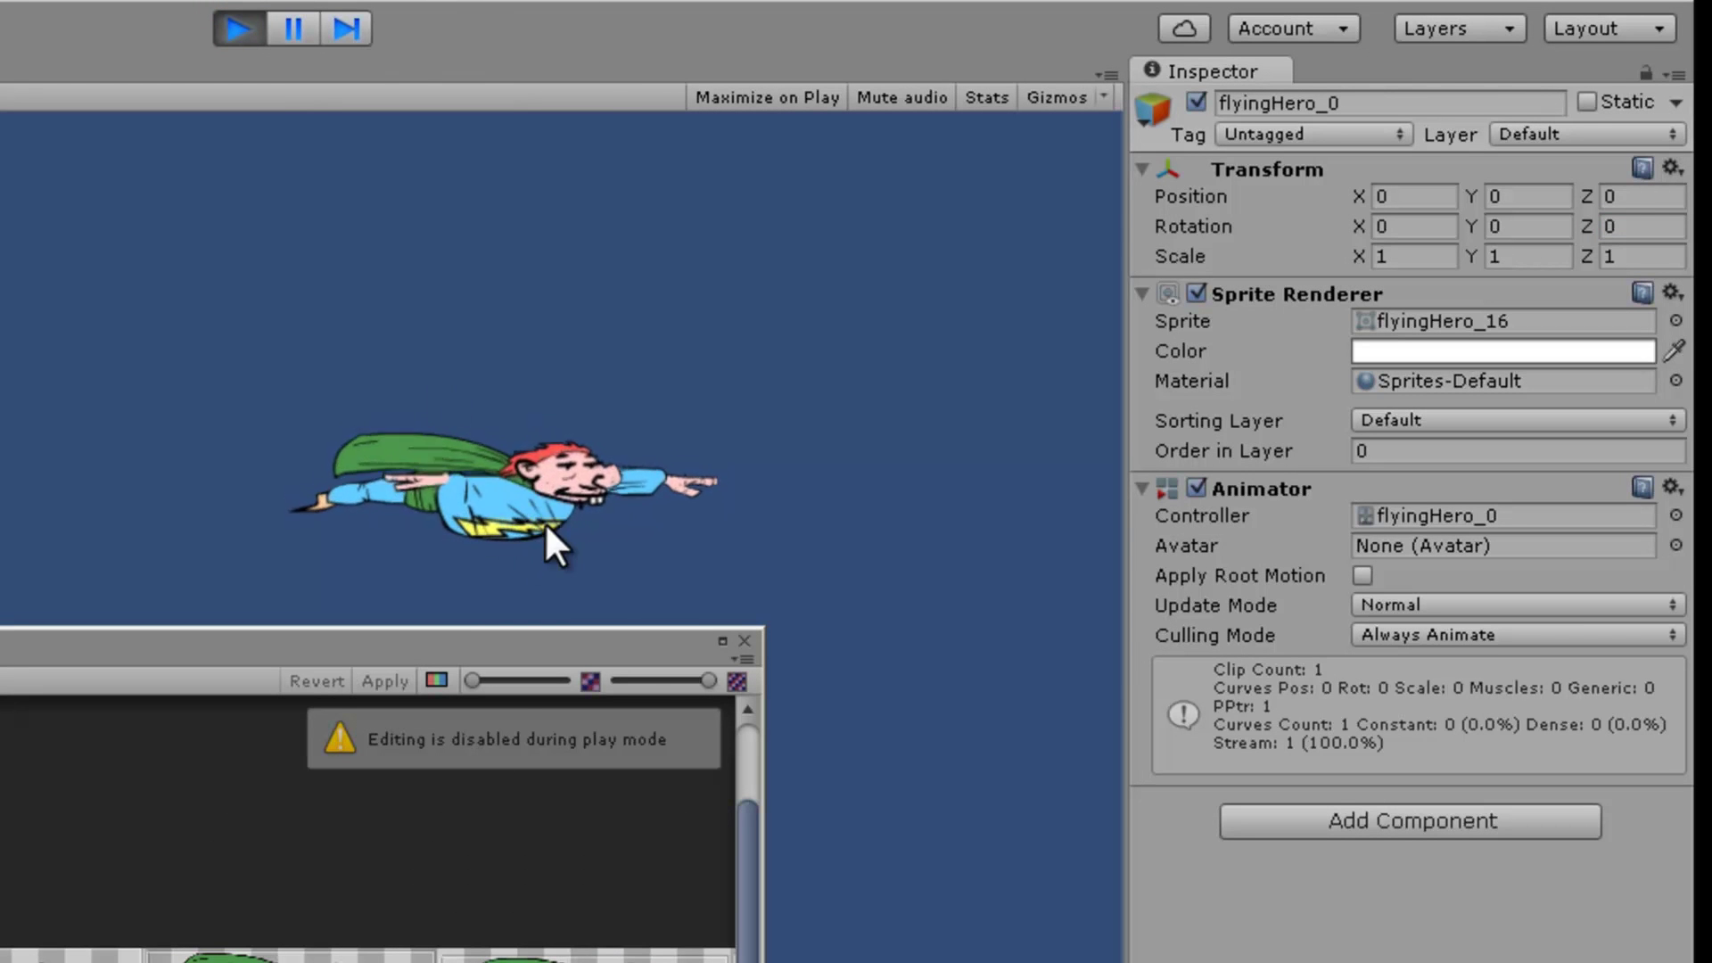
Exit play mode and close the Sprite Editor, leaving the sliced flyingHero_0 onward frames listed
click(228, 24)
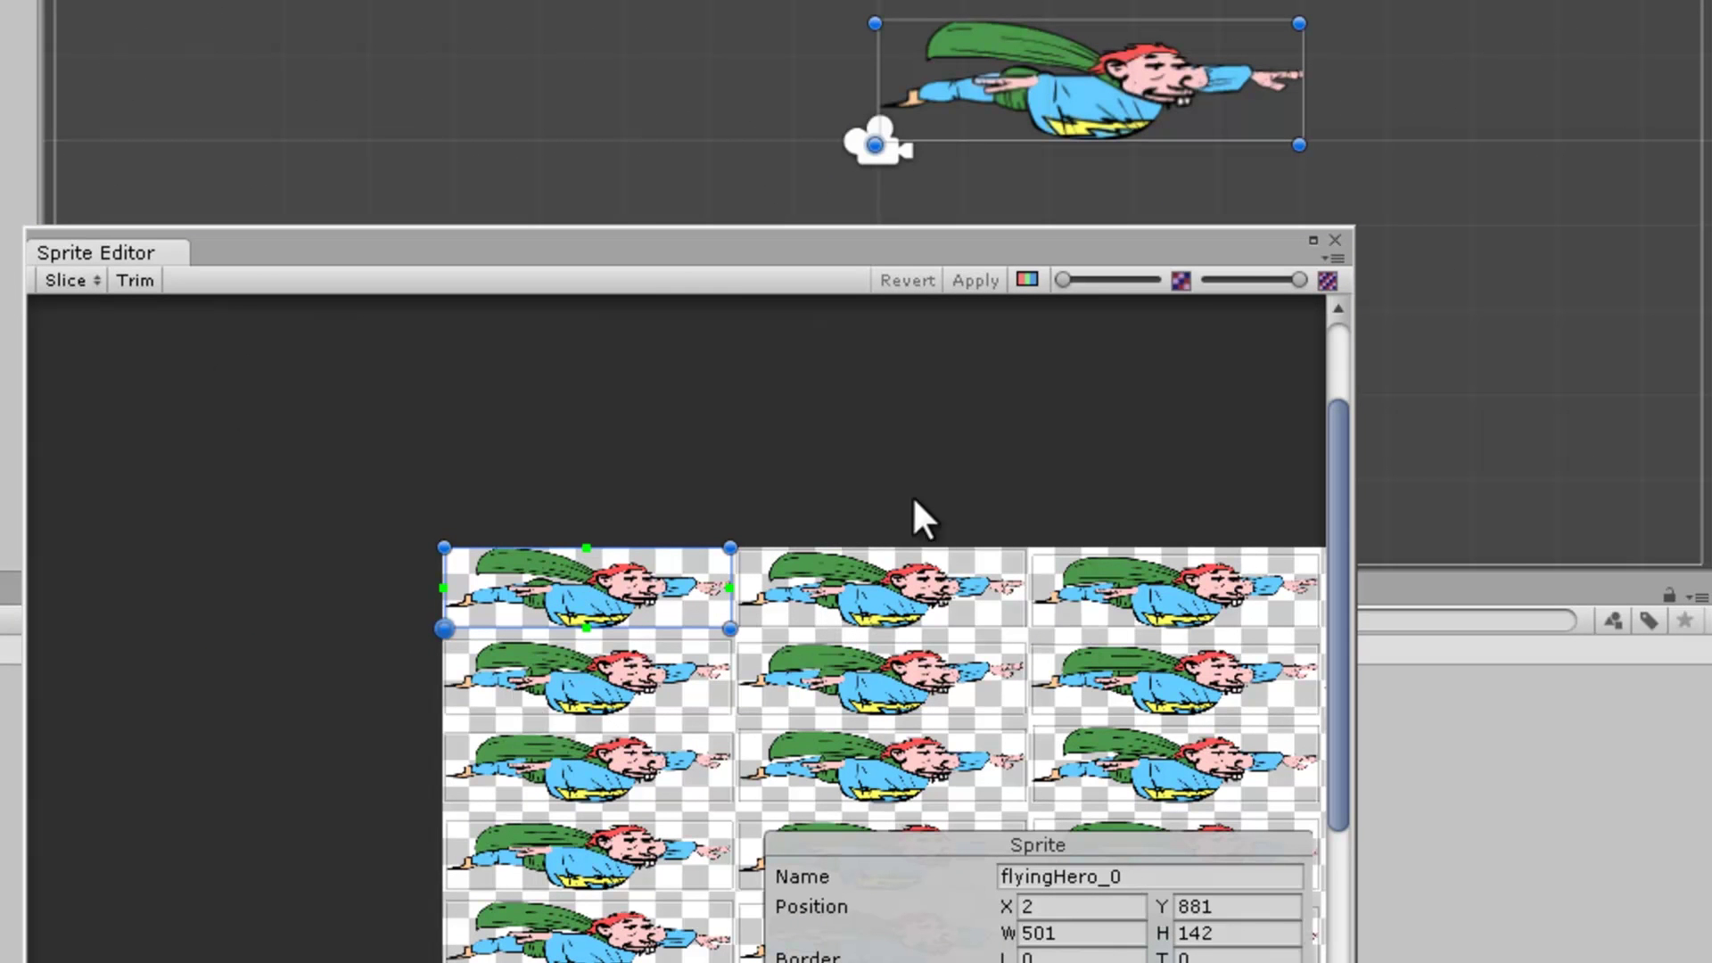
click(1334, 240)
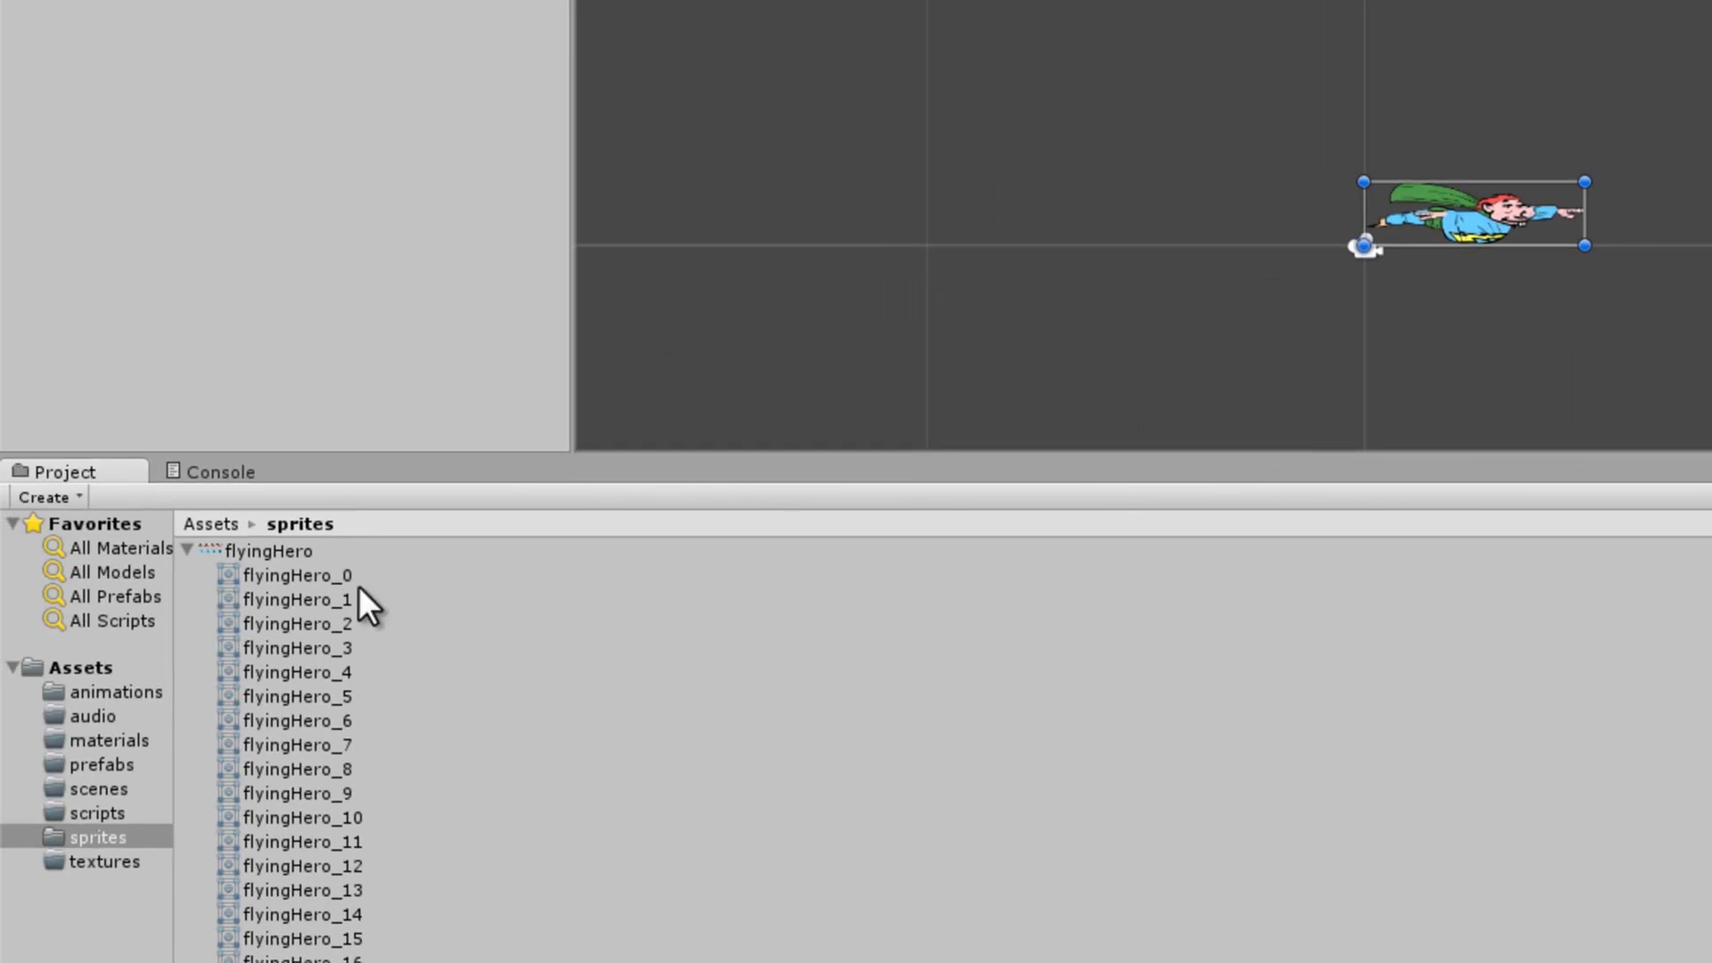
Apply 200 Pixels To Units on the flyingHero sprite sheet, then select the shrunken hero in the scene
click(284, 551)
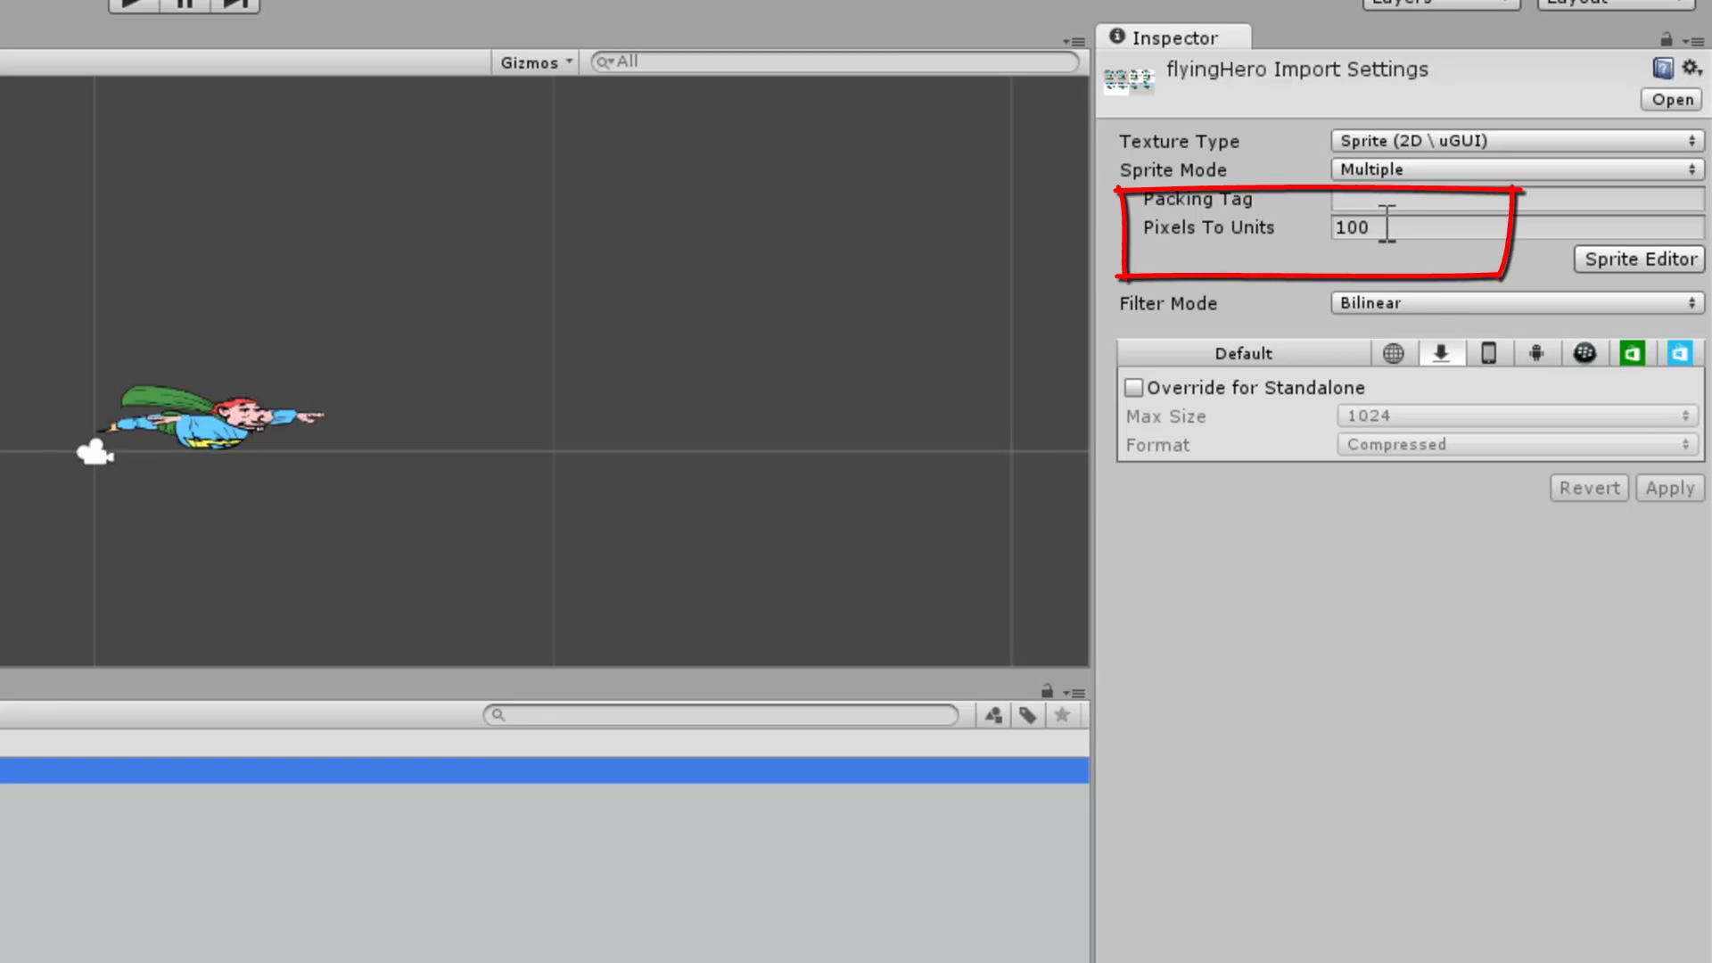
click(1305, 226)
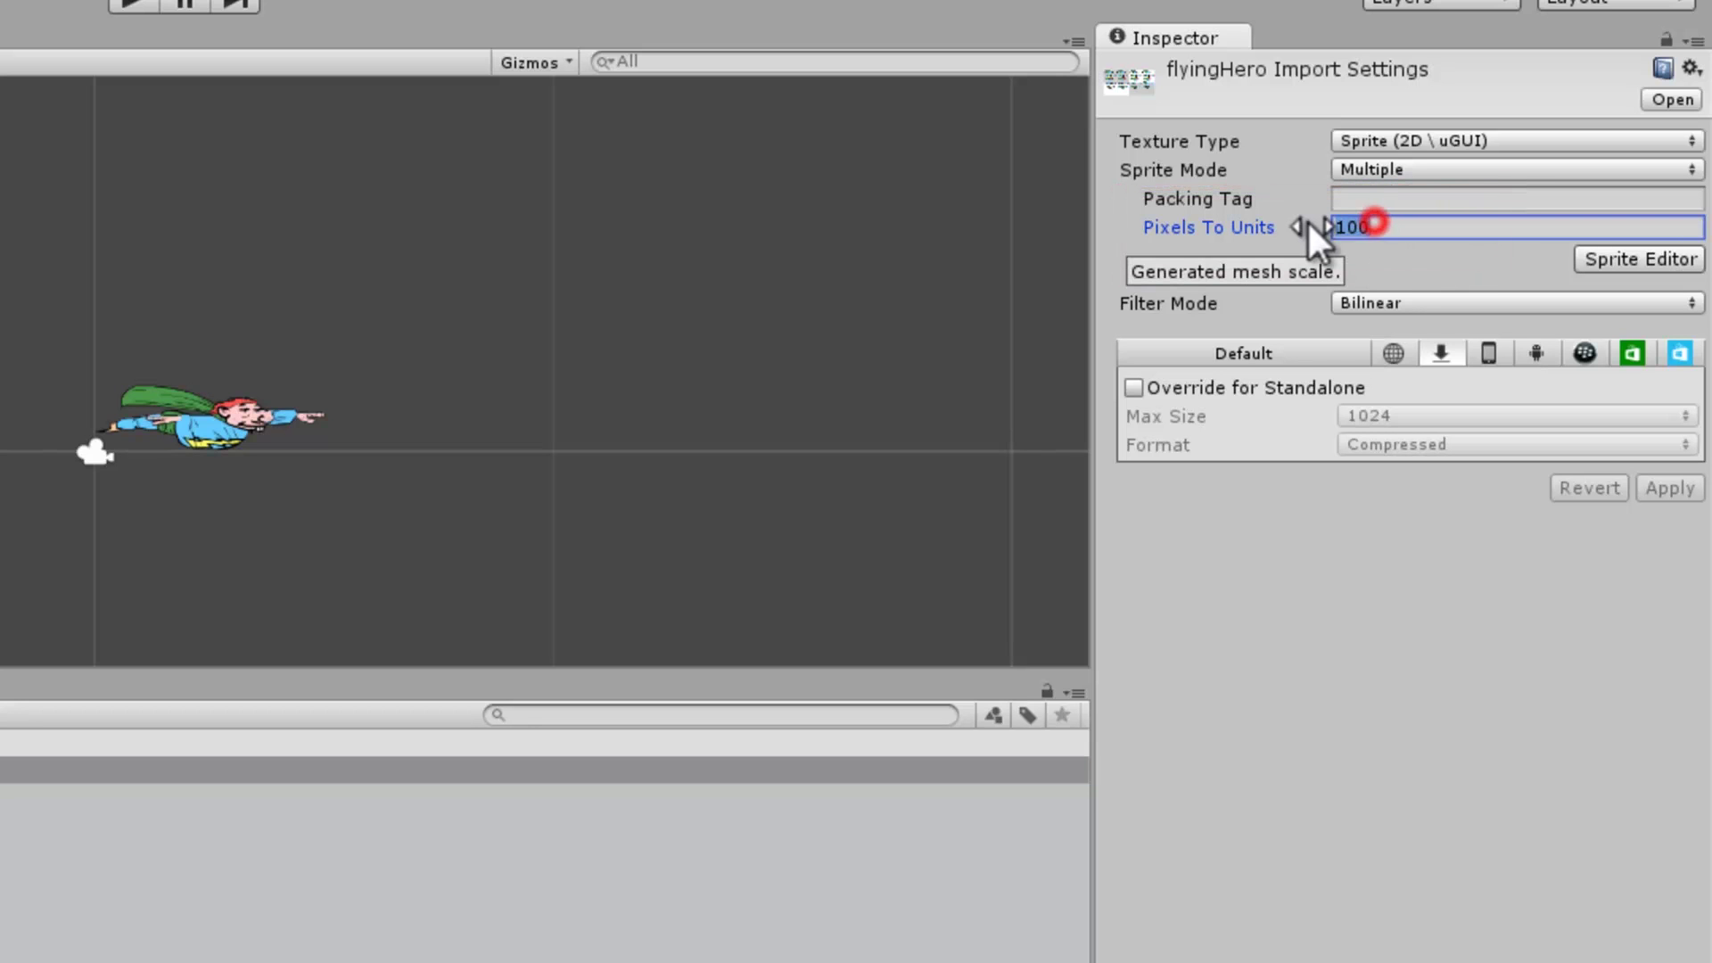
text(200)
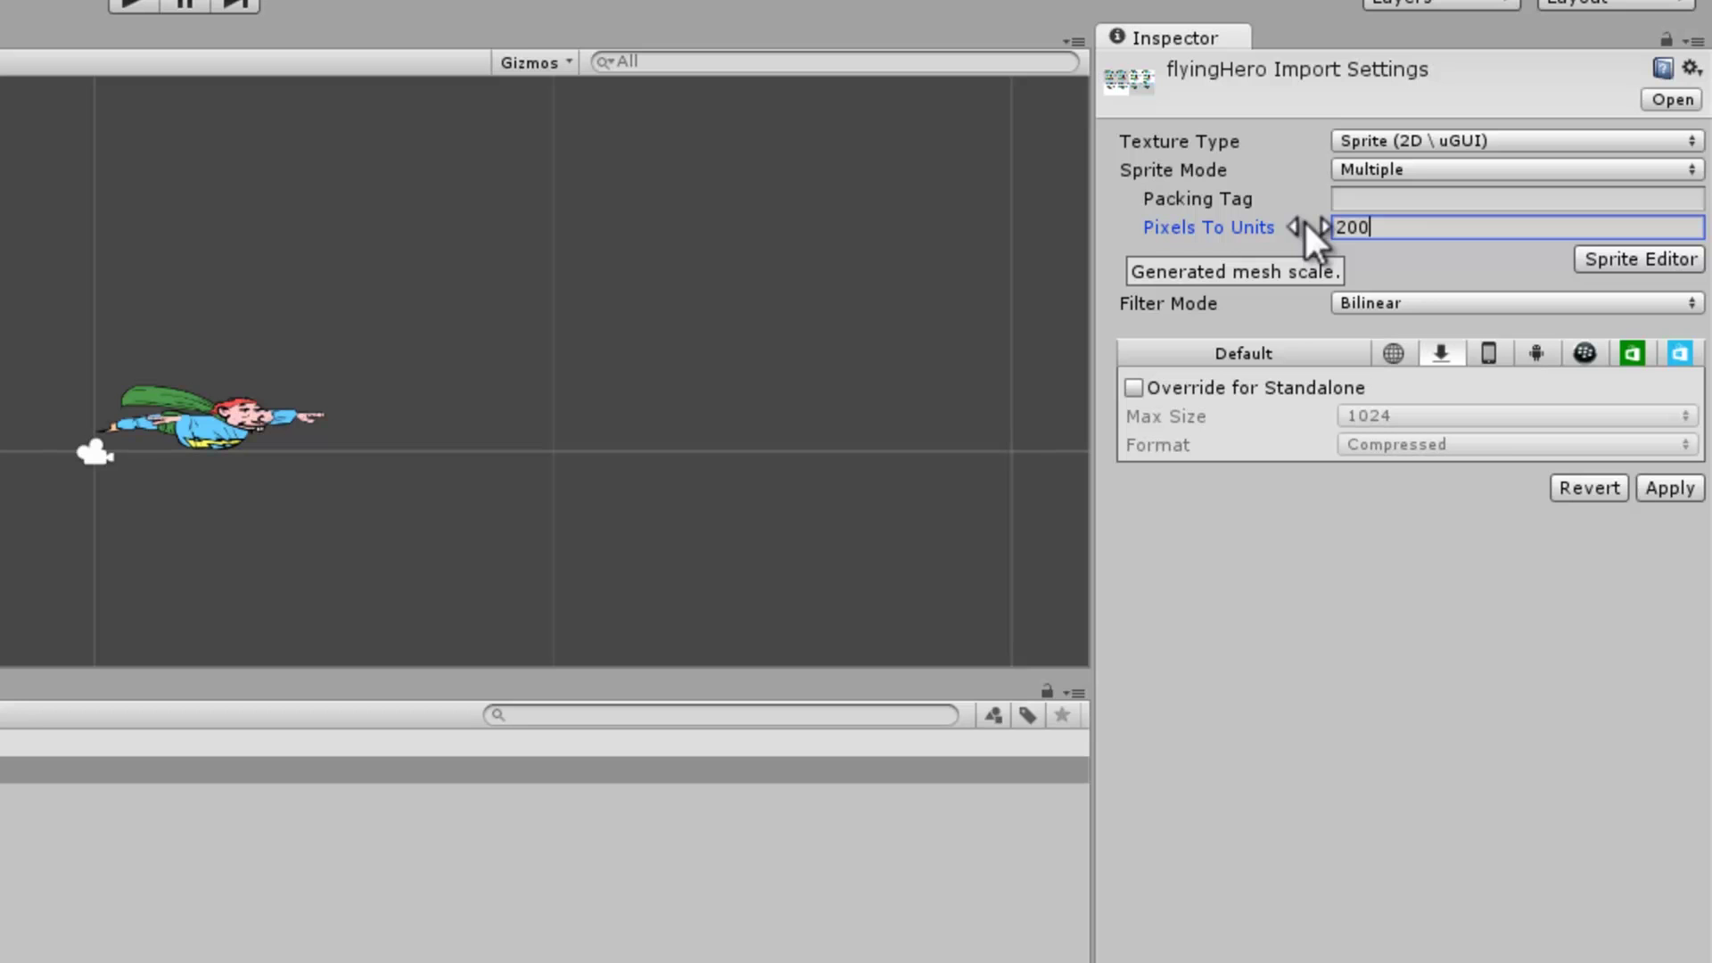
click(1662, 487)
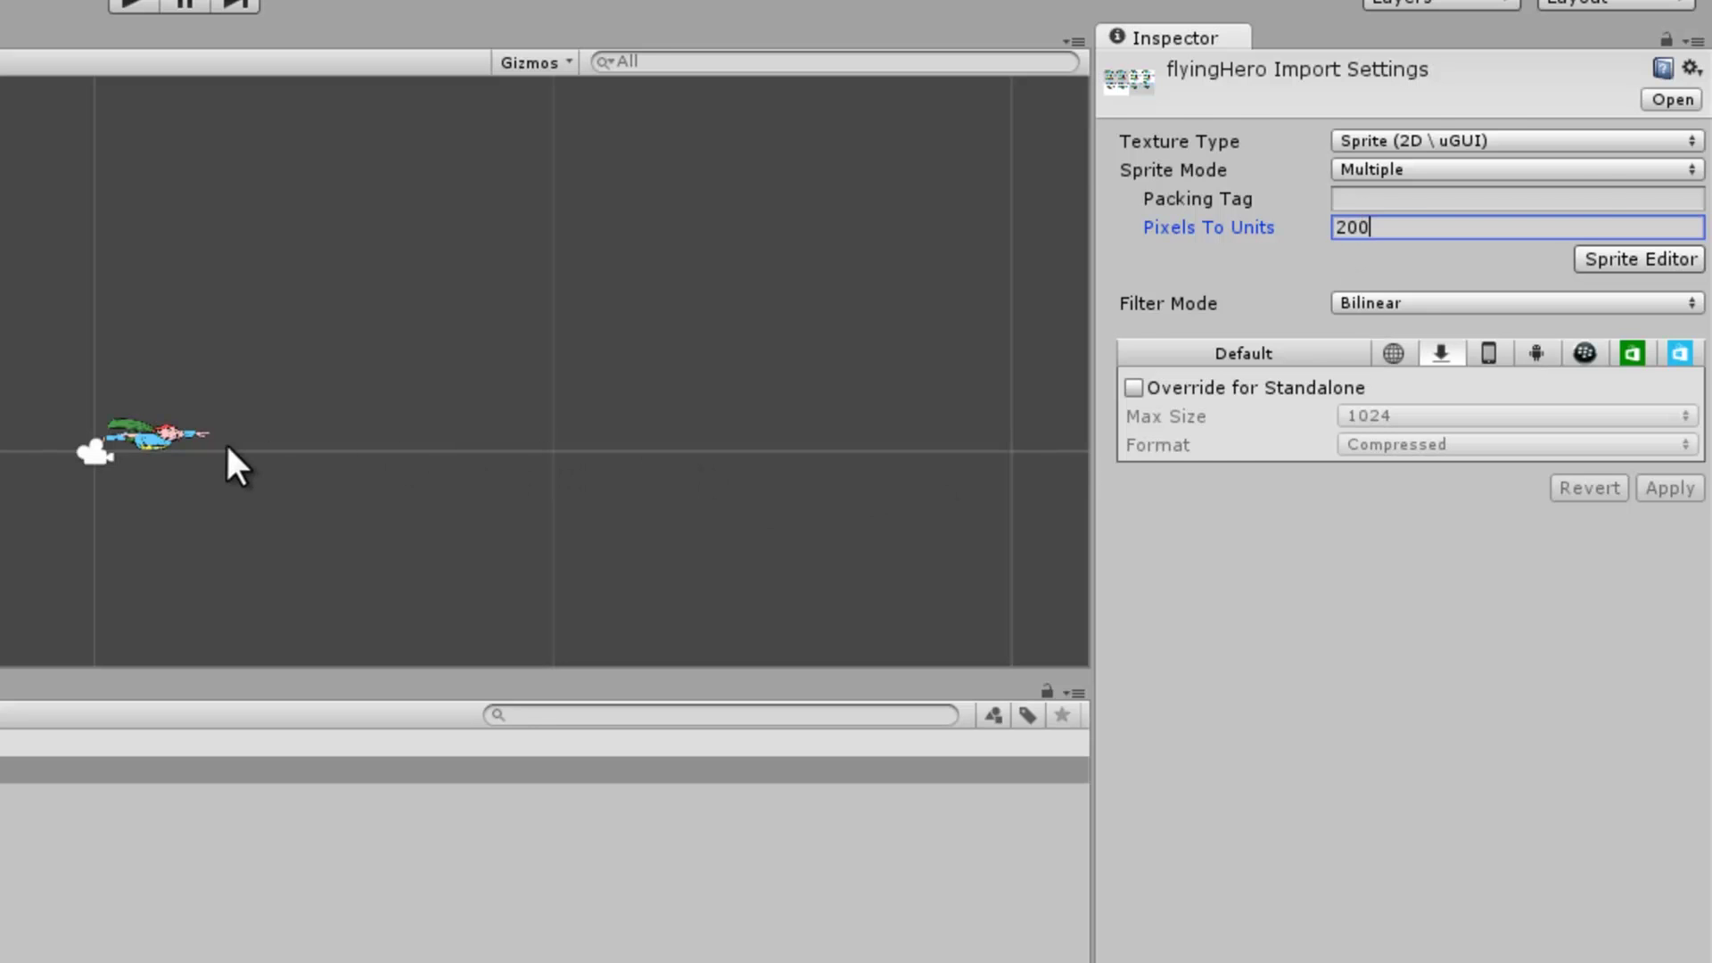
click(142, 435)
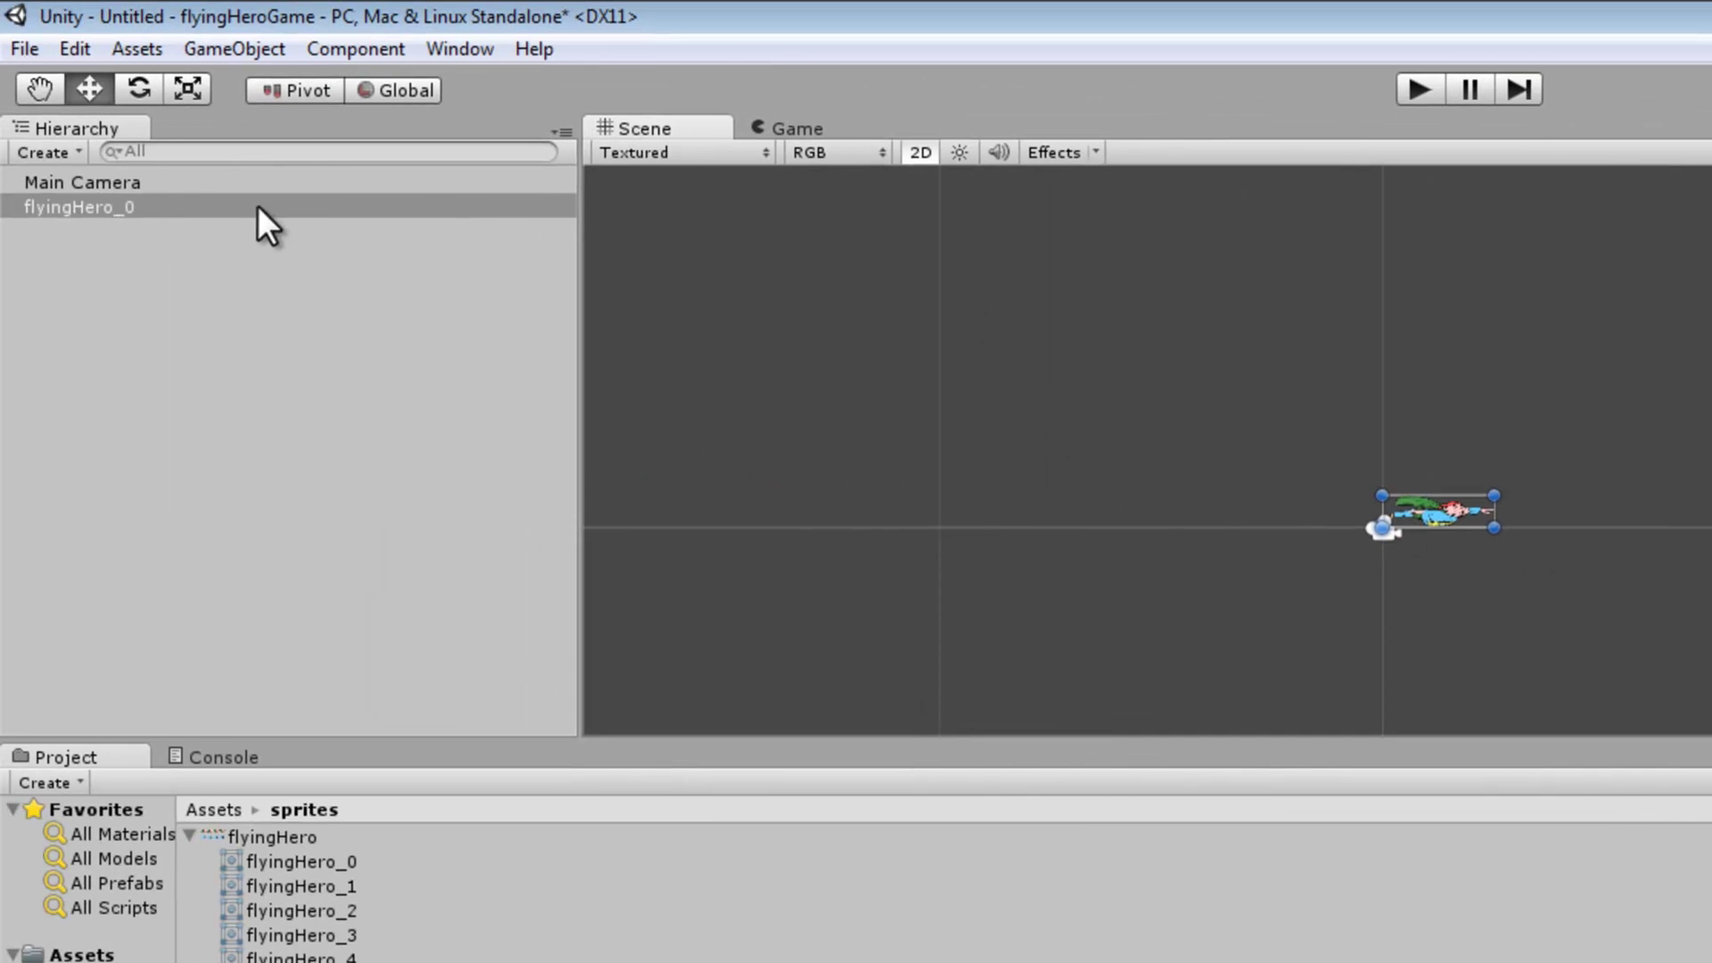
Rename the scene object flyingHero_0 to flyingHero and test-run the smaller animated hero
click(121, 201)
click(142, 207)
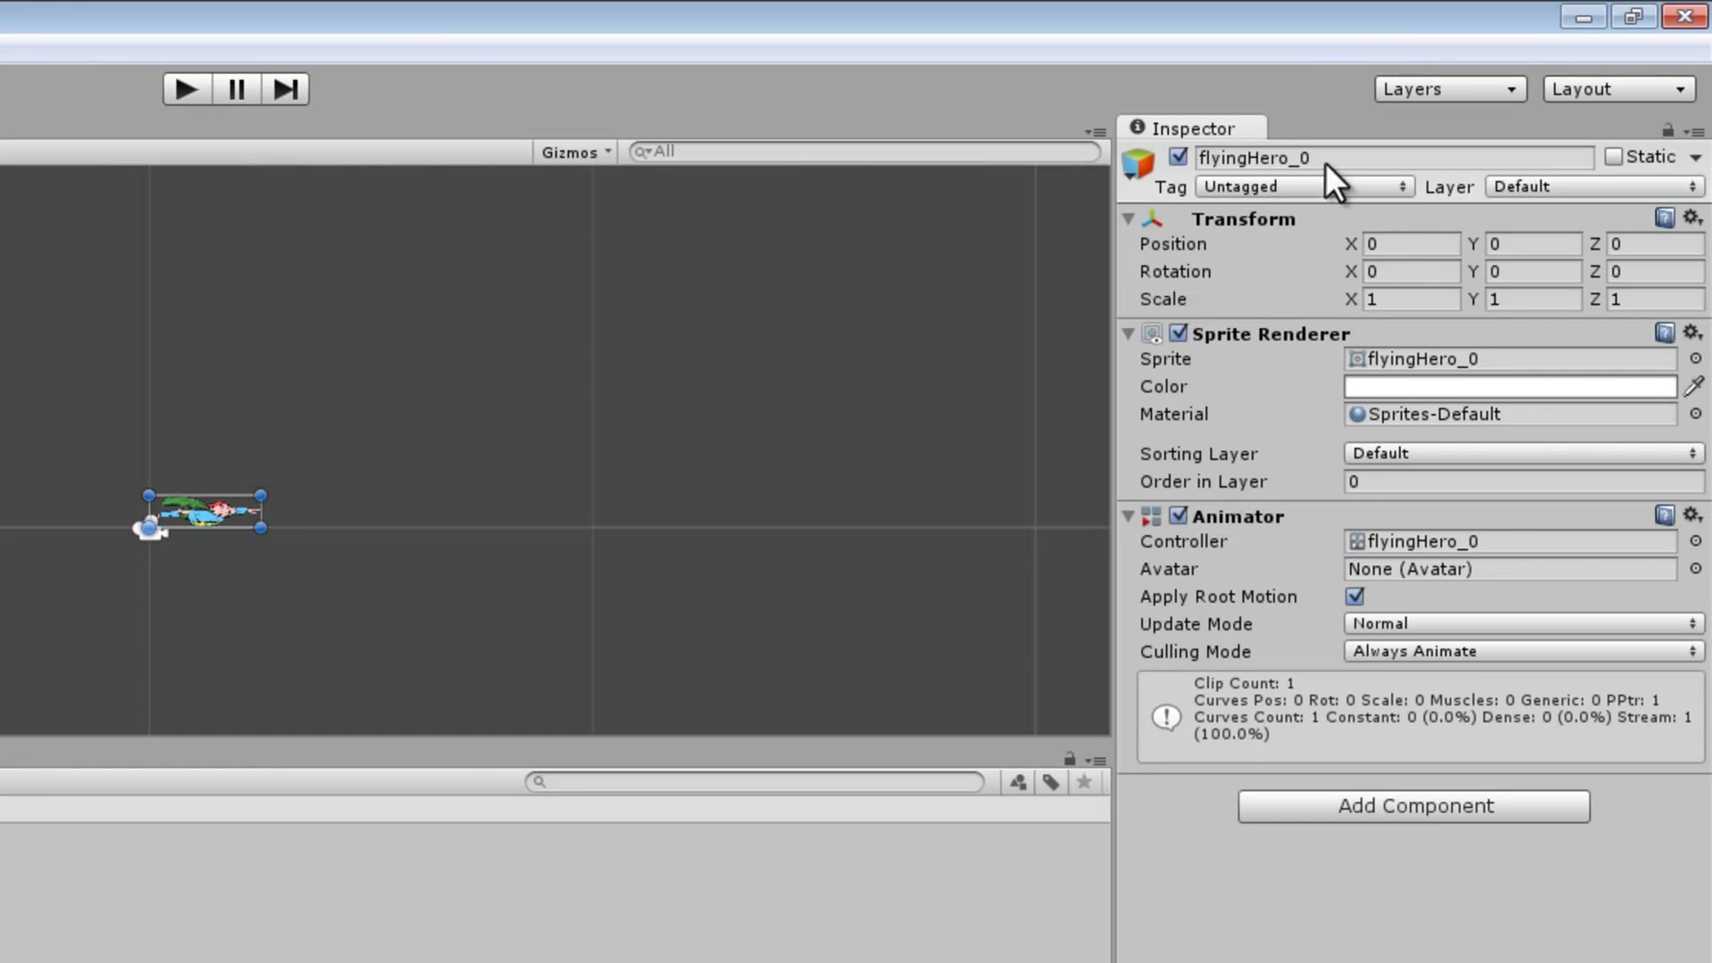
click(1333, 158)
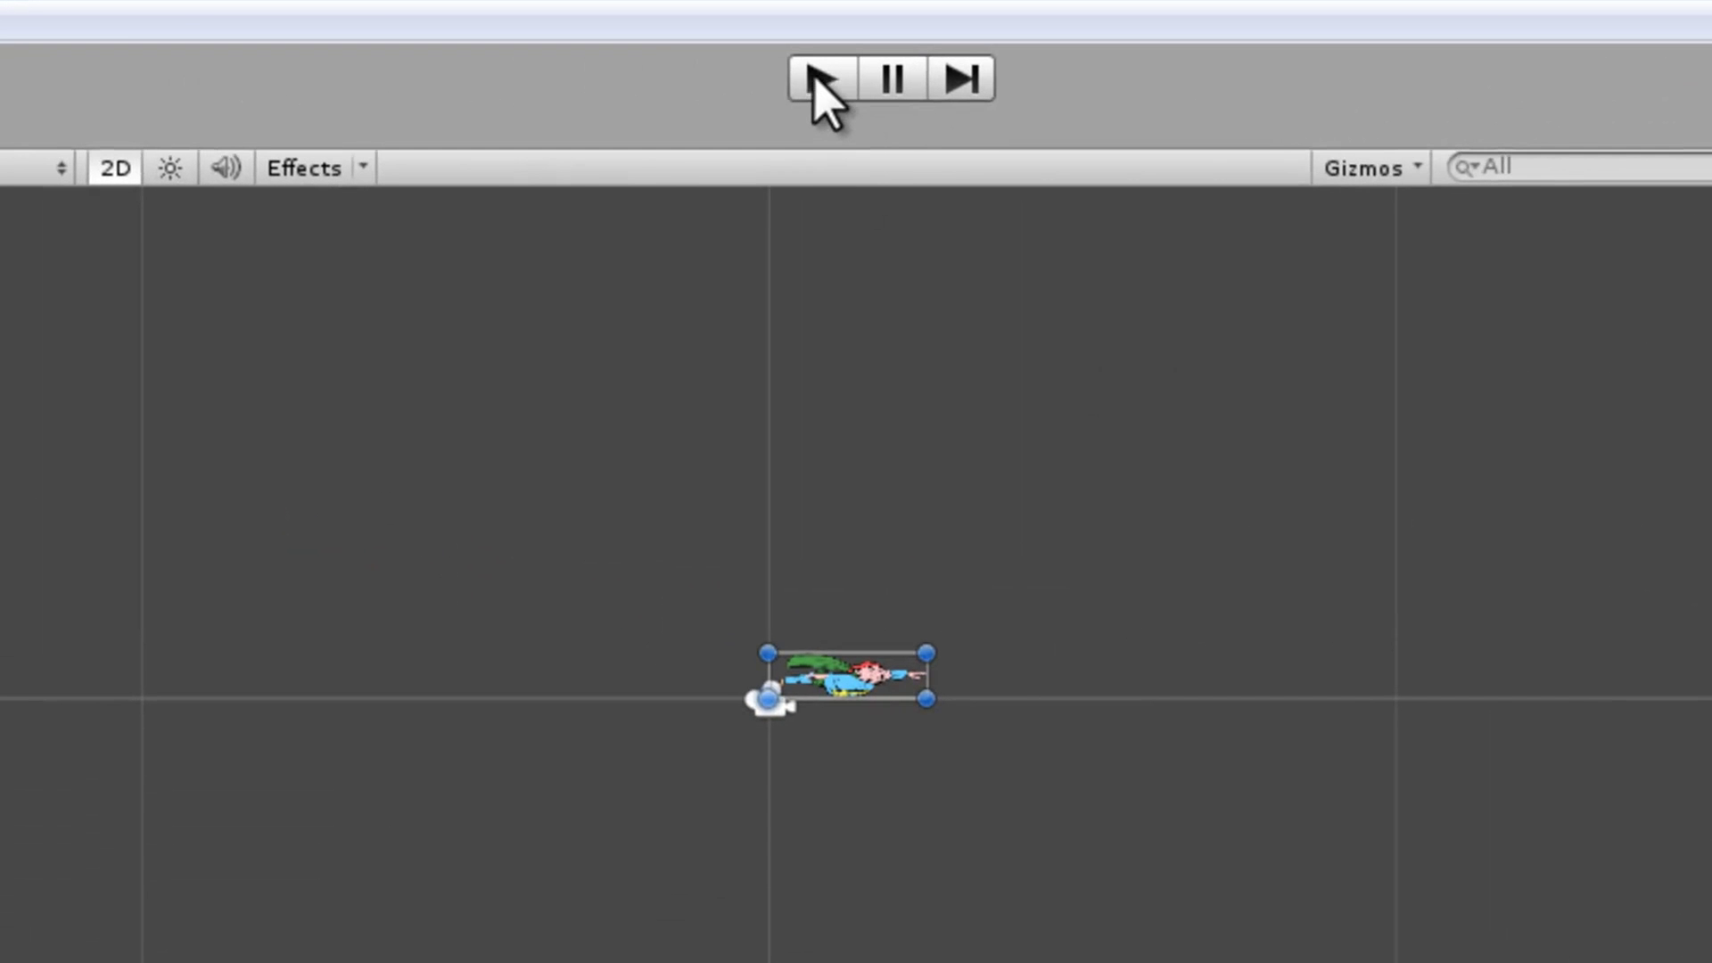
click(811, 67)
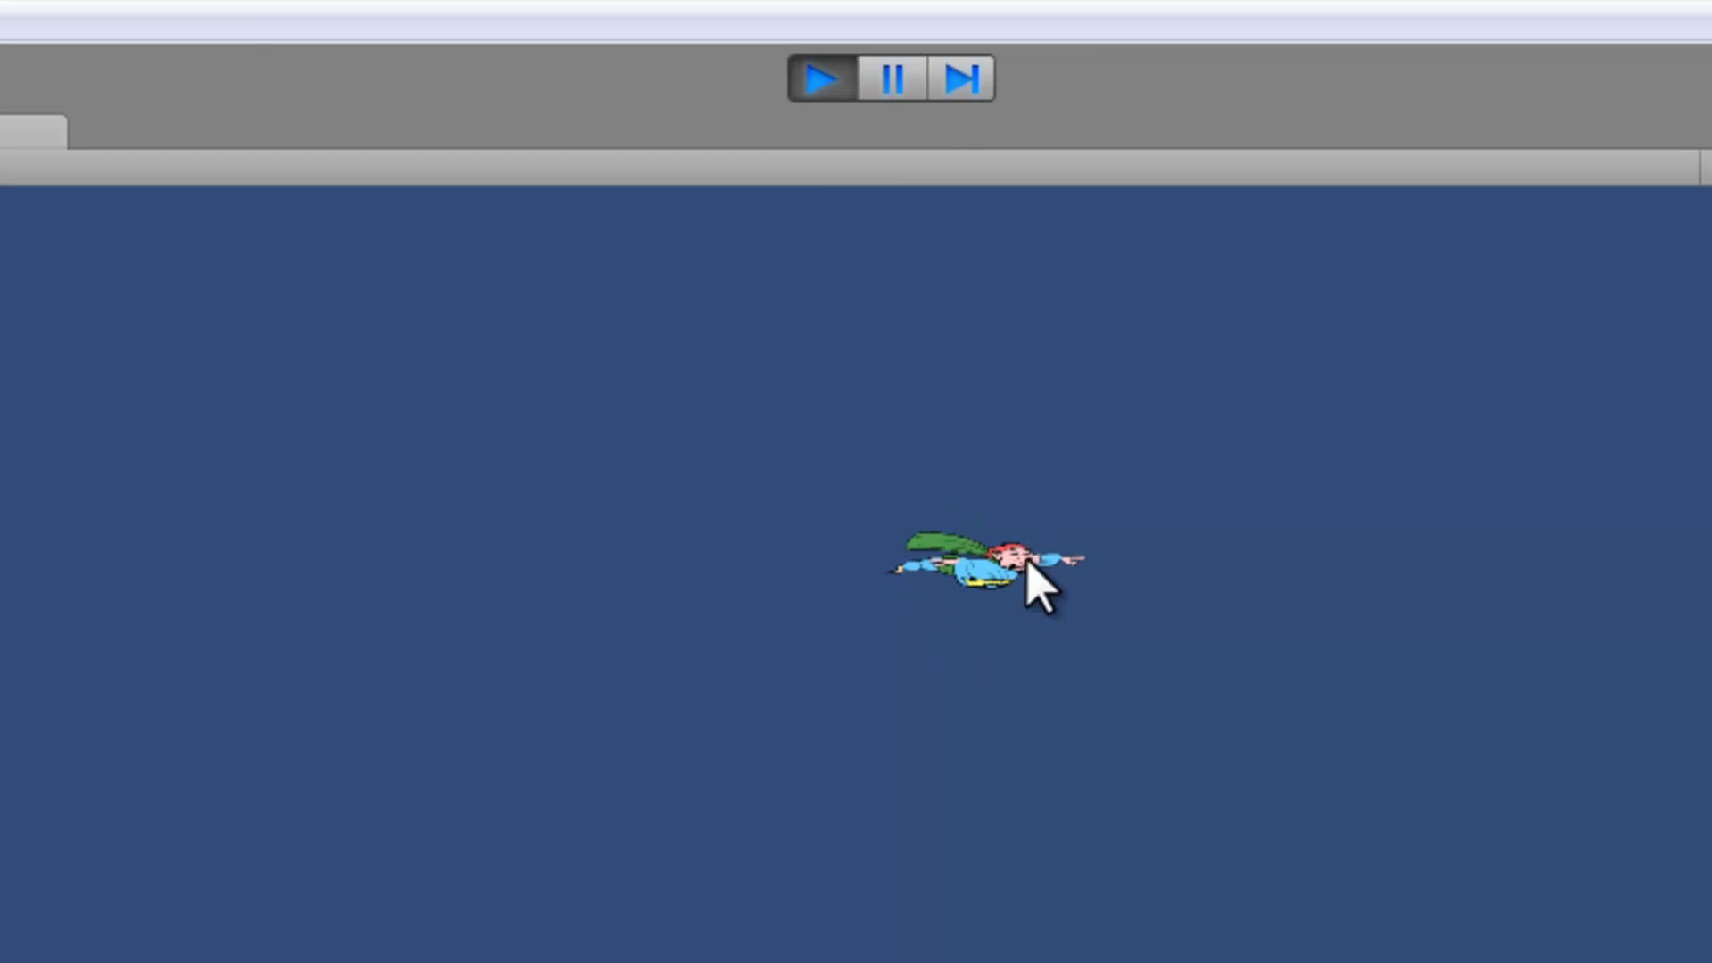
click(796, 69)
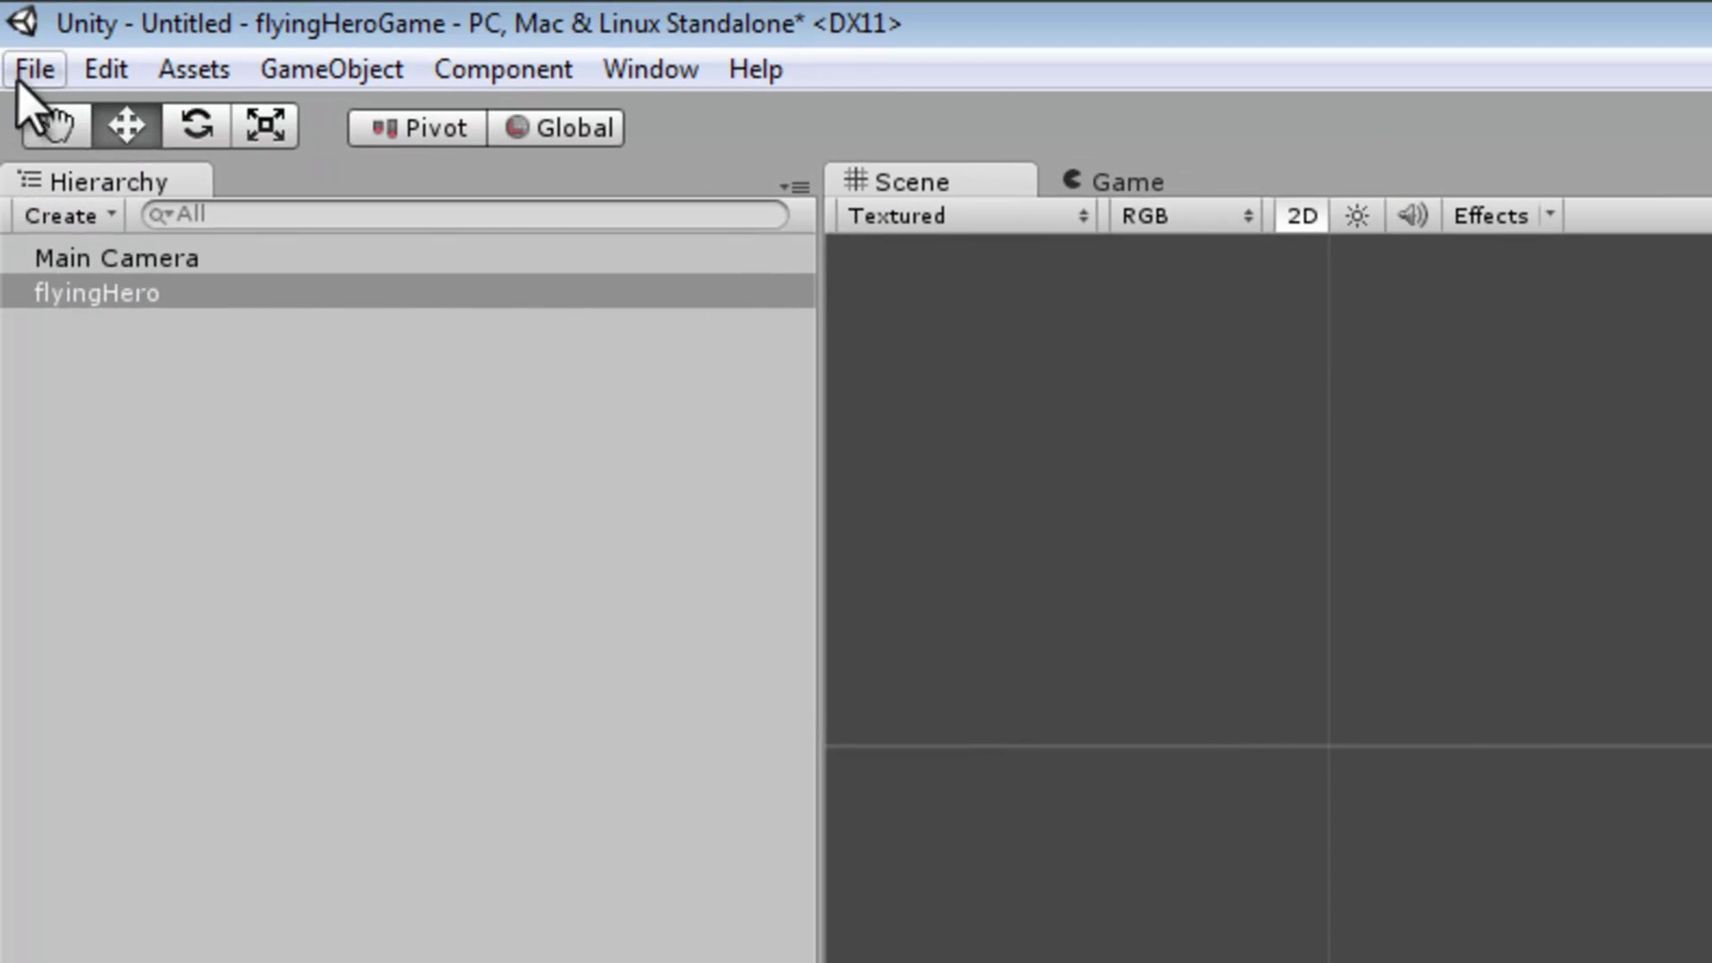
Save the scene as 'game' in the scenes folder, then use File > Save Project
click(32, 72)
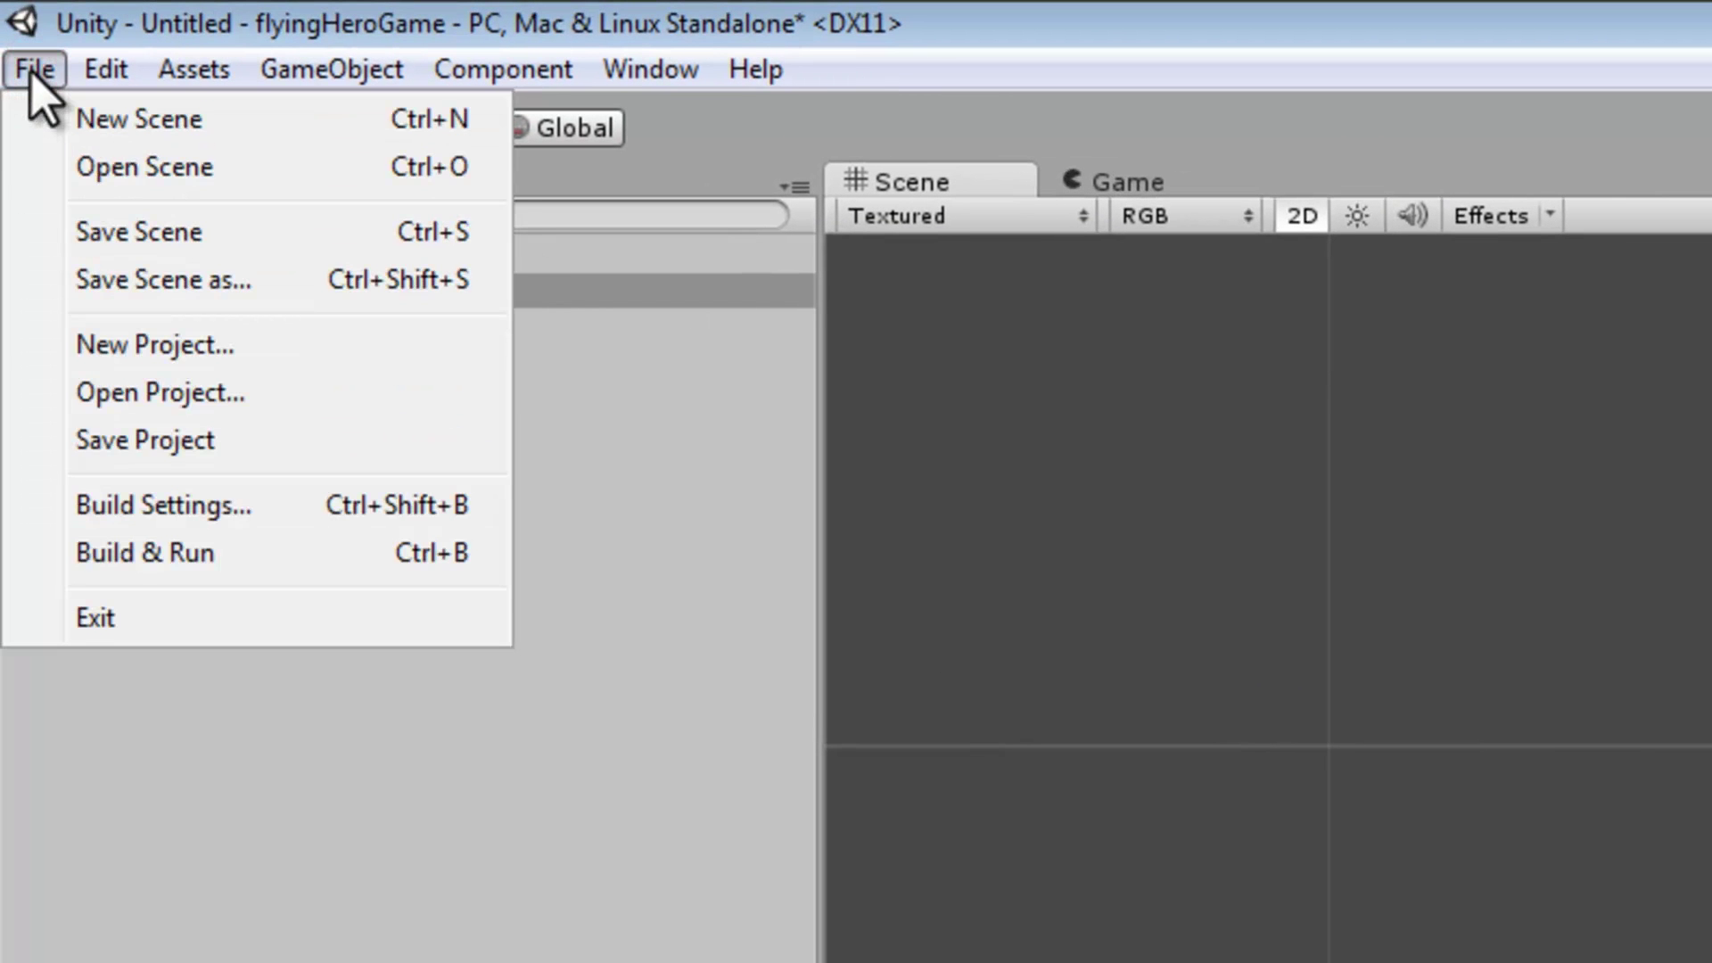
click(140, 278)
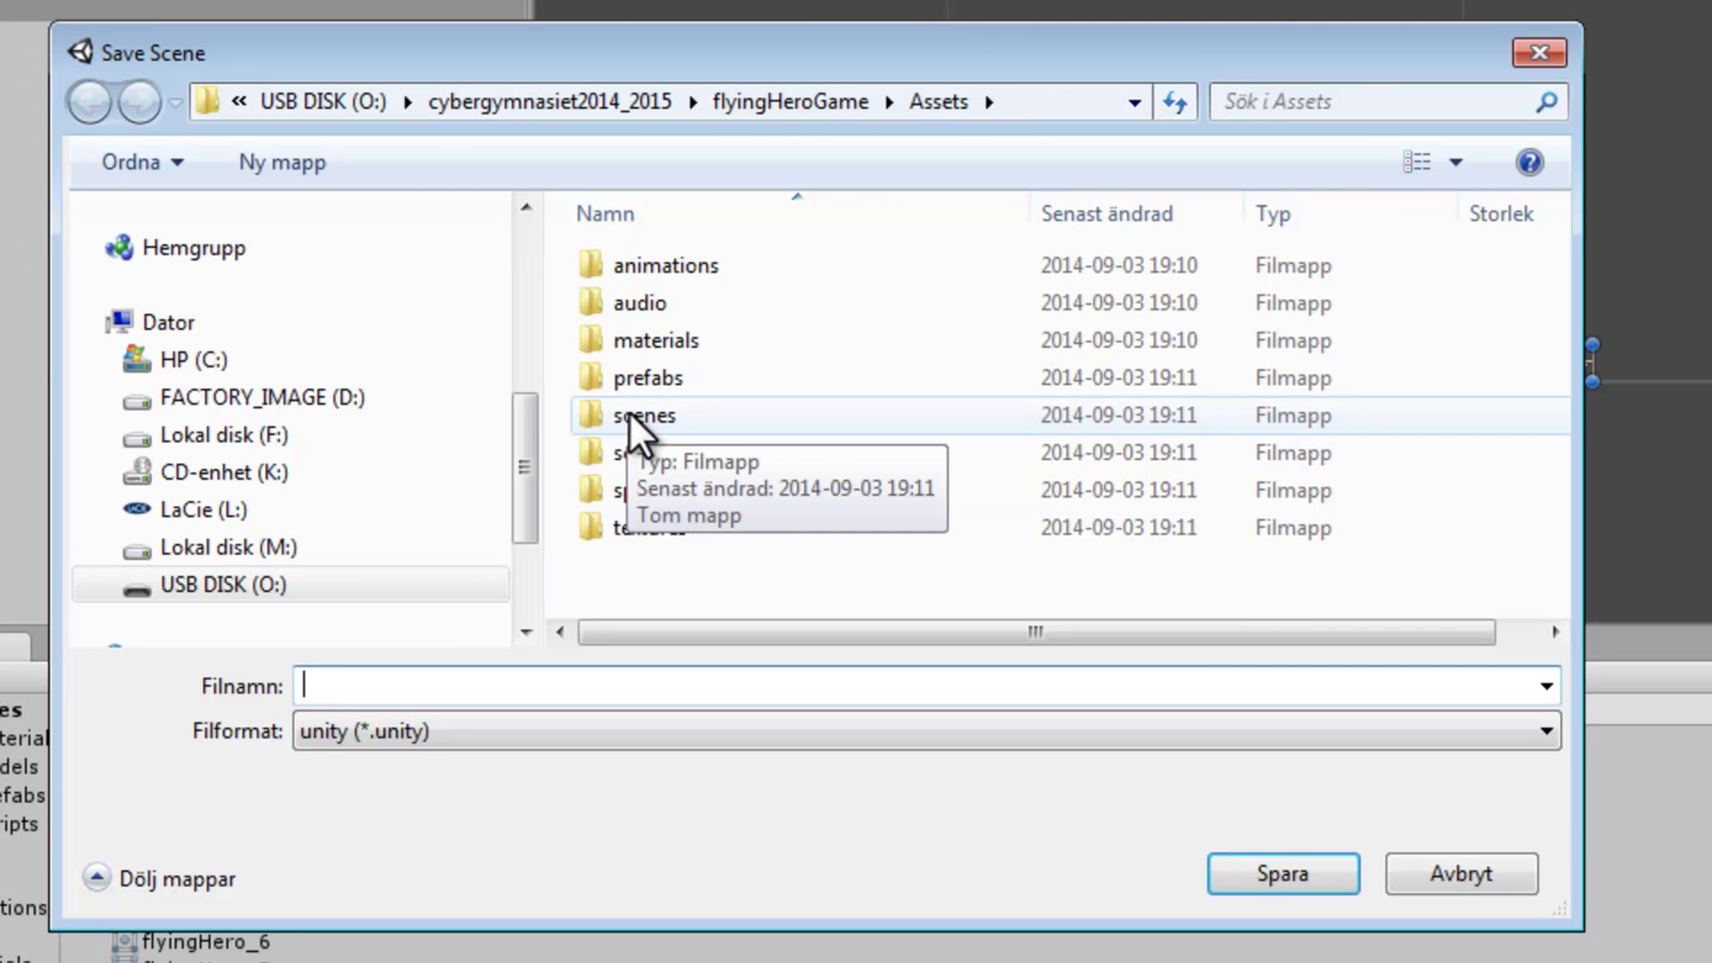
double_click(624, 417)
click(431, 690)
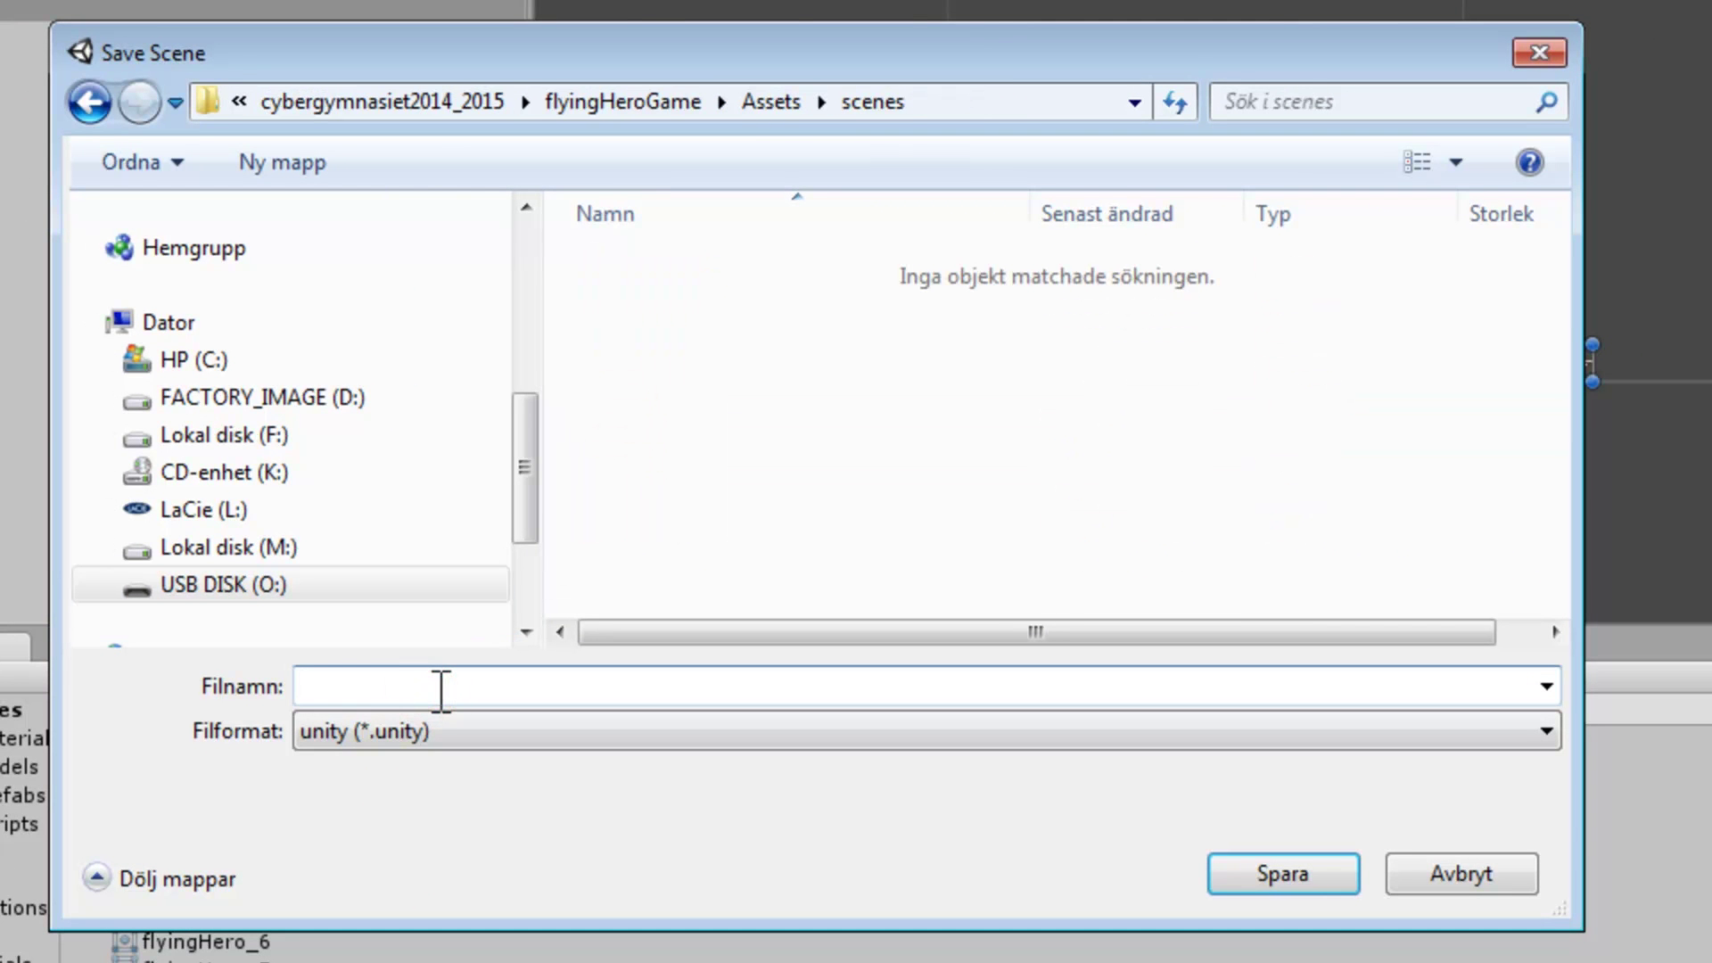
text(game)
click(1277, 864)
click(1280, 866)
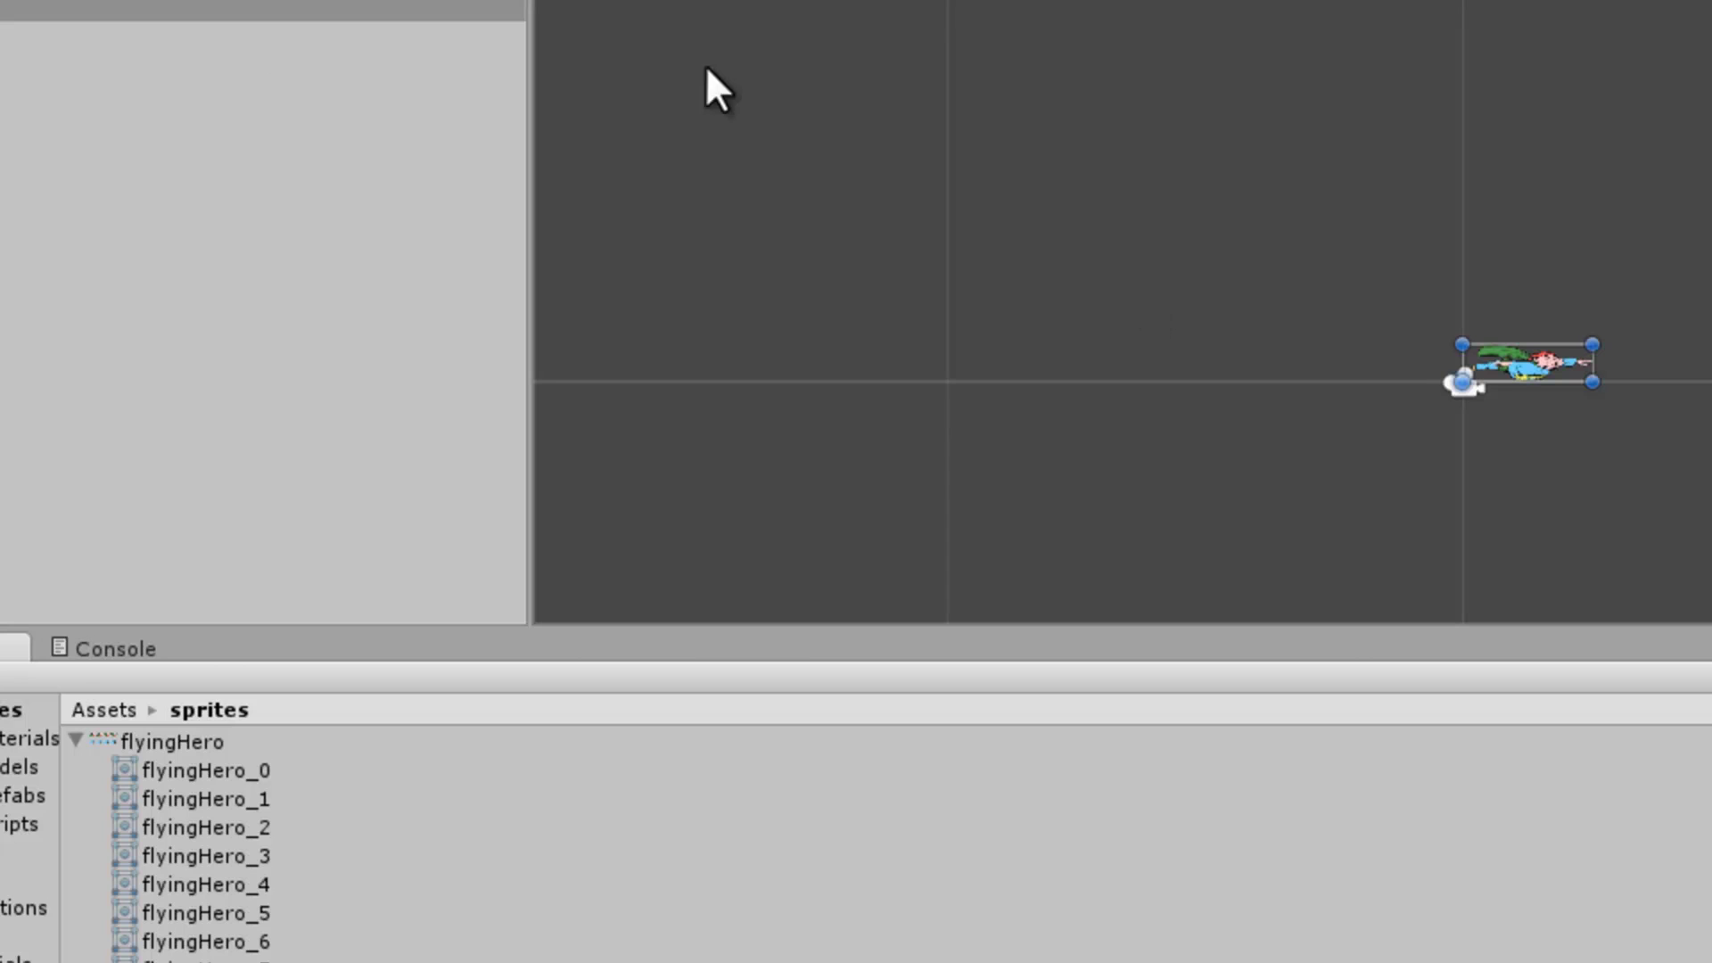
click(27, 55)
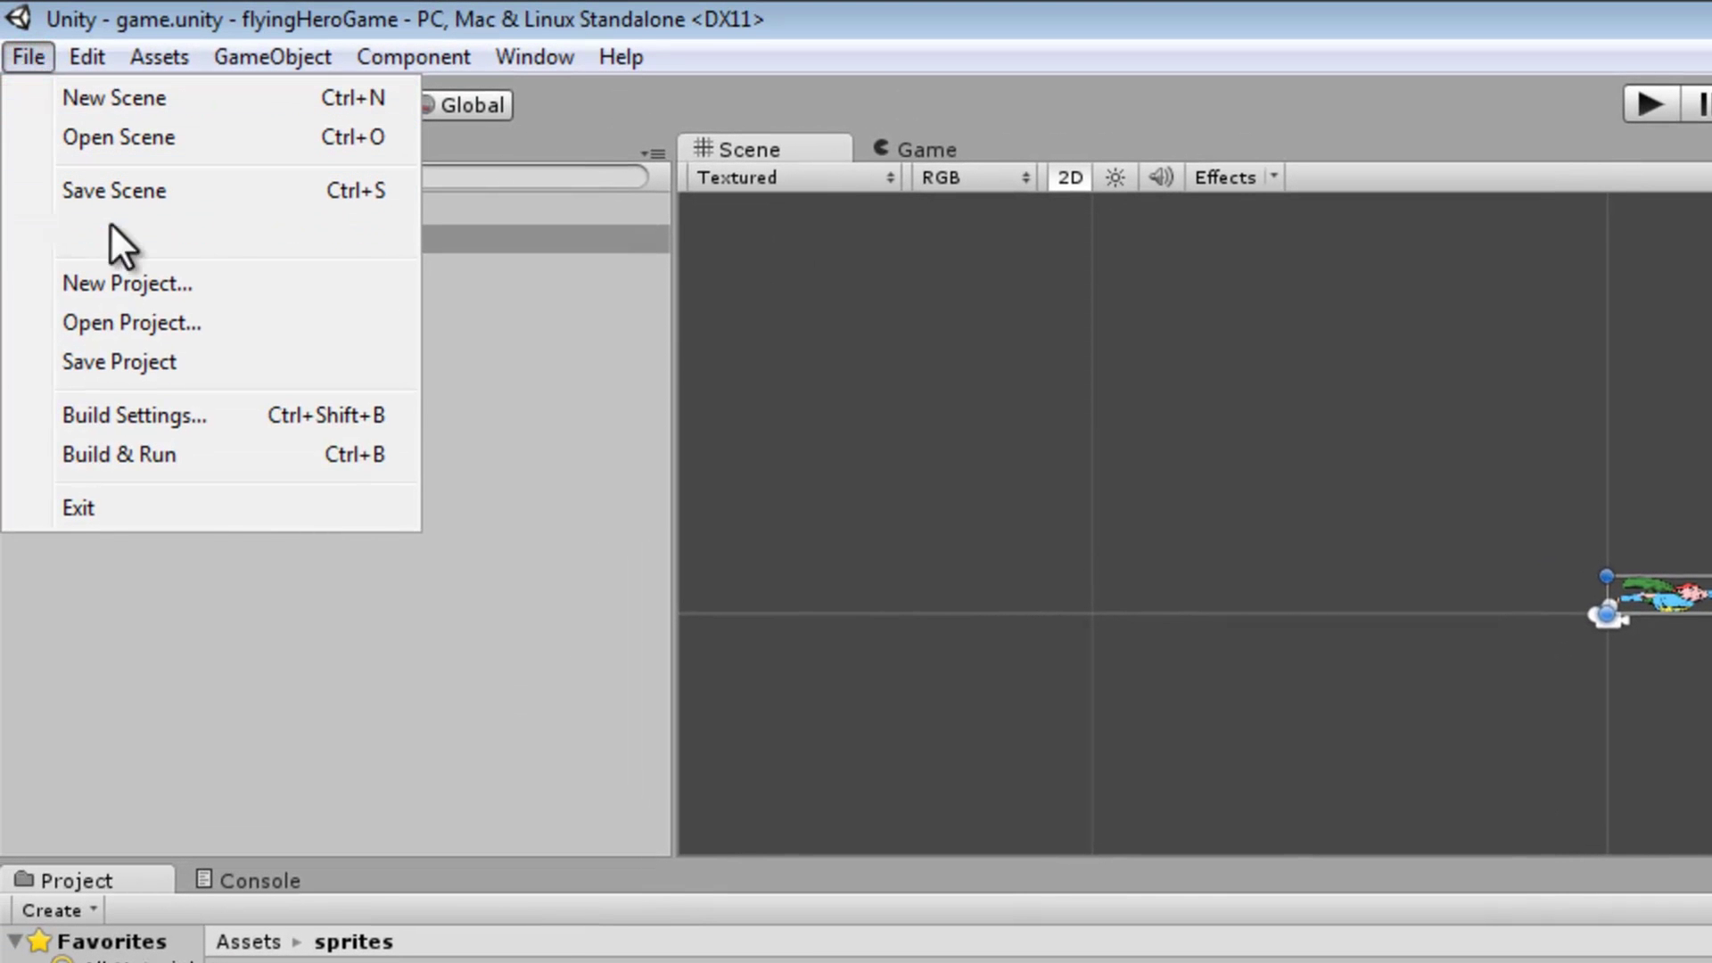
click(111, 358)
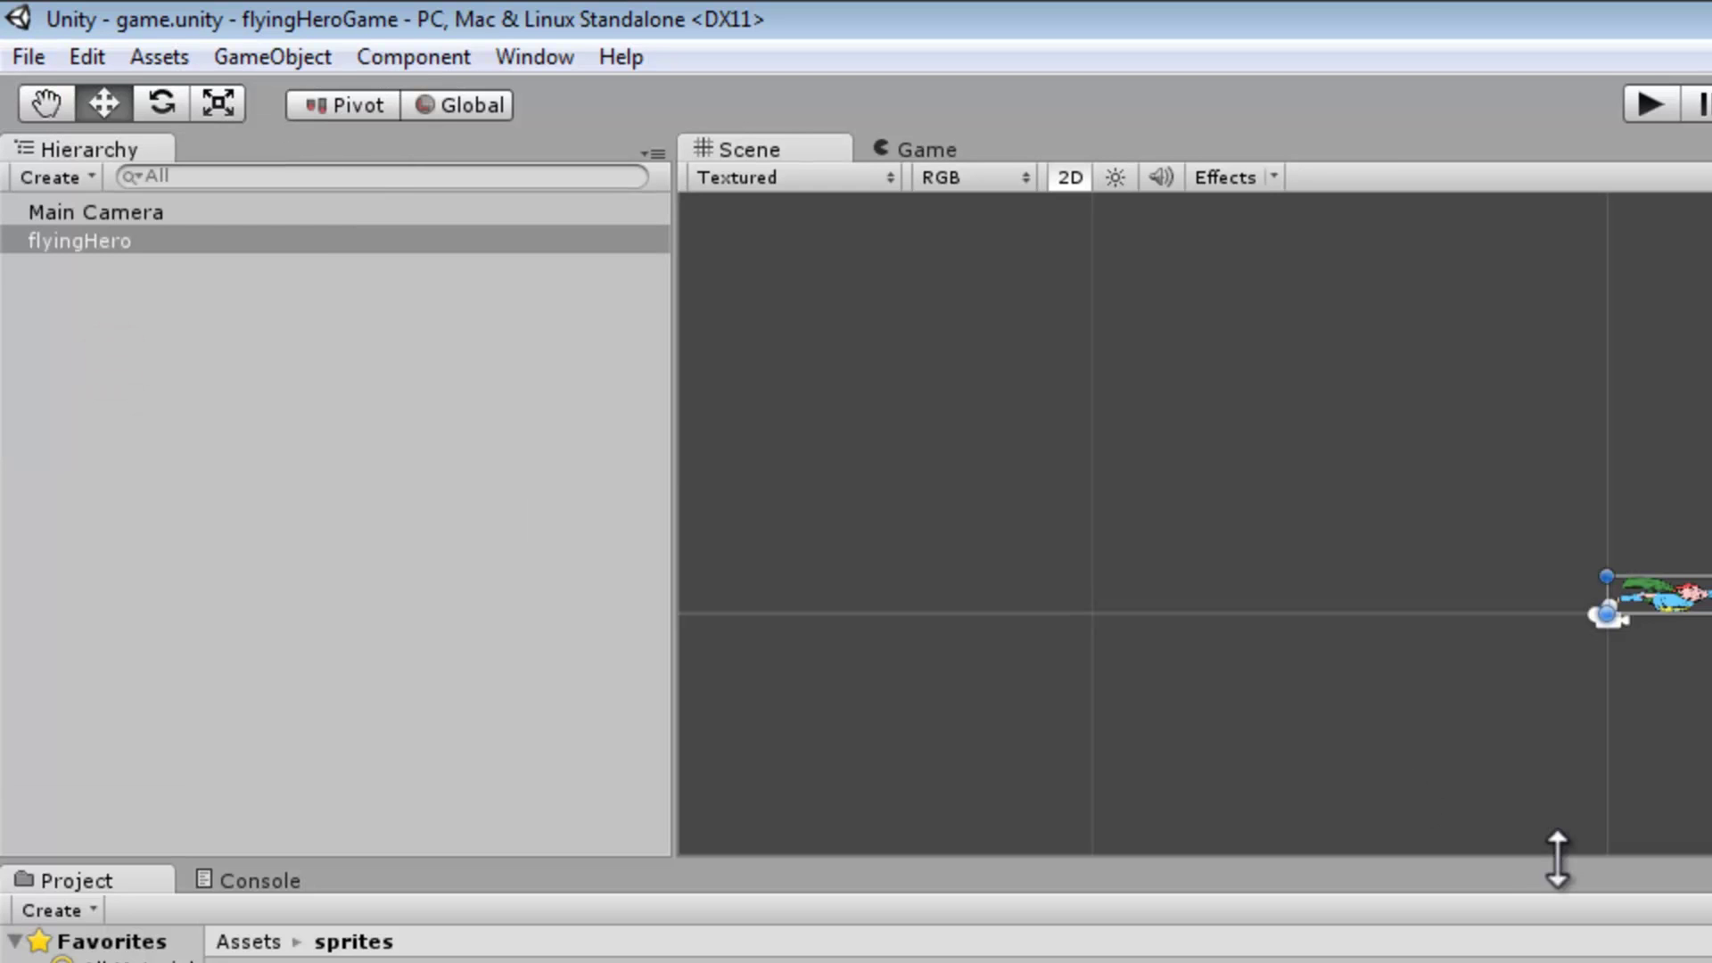